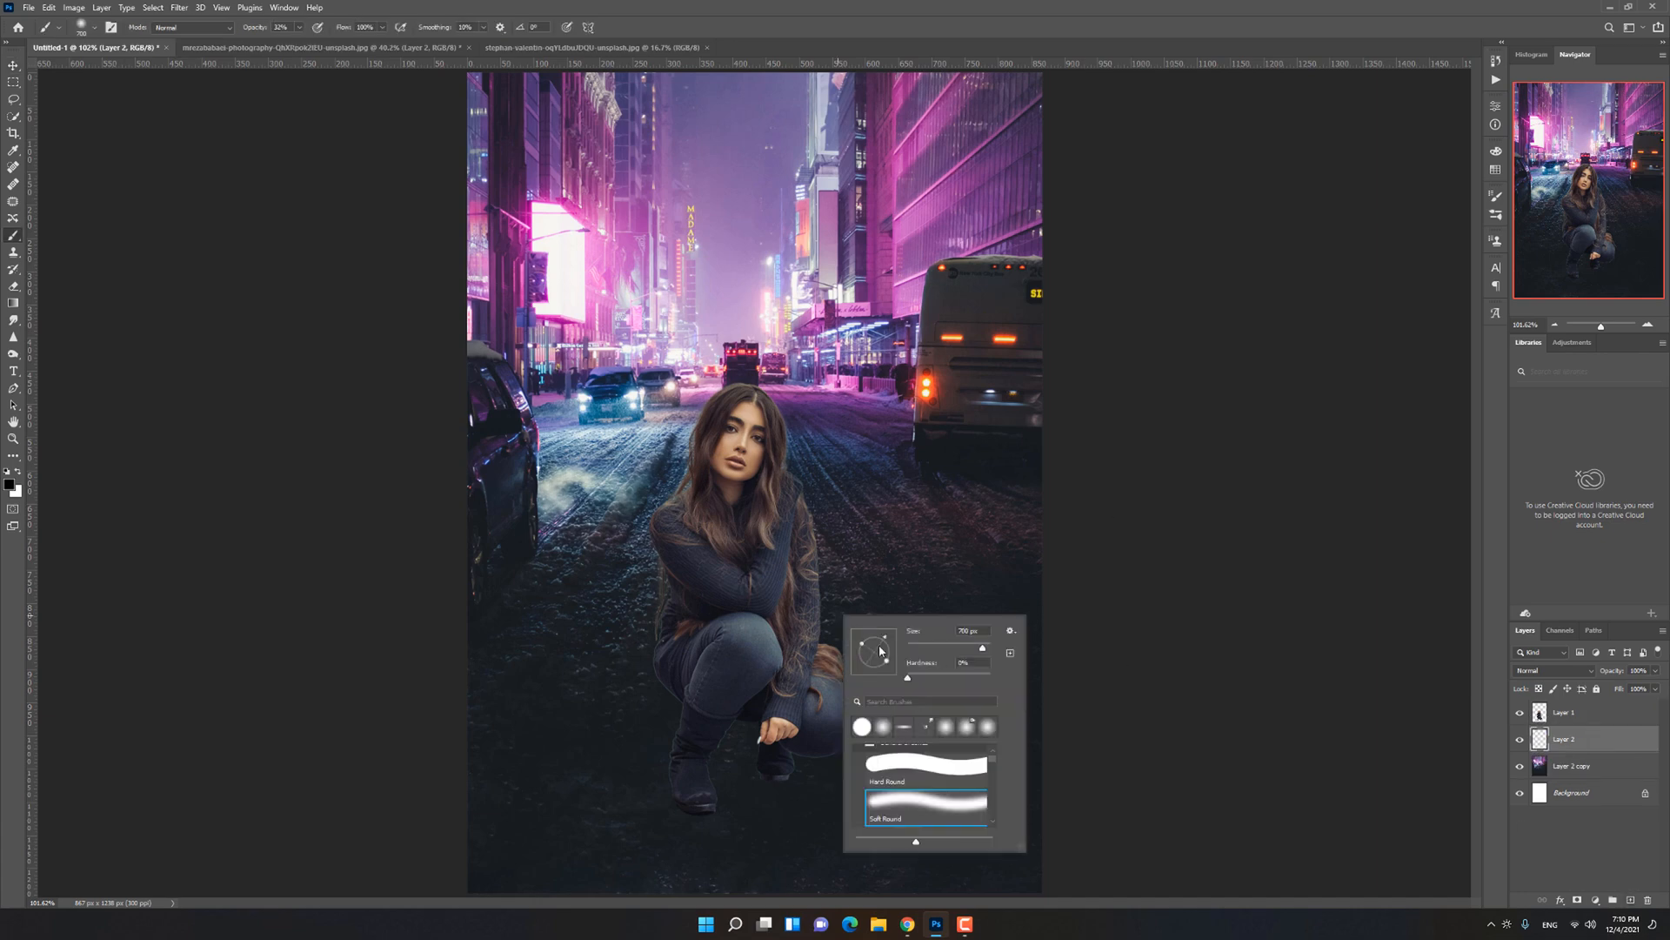
Step: Flatten the soft round brush tip into a thin ellipse, enlarge it and paint a black shadow under the front boot
{"action": "left_click", "coordinate": [1496, 196]}
{"action": "left_click_drag", "start_coordinate": [1444, 336], "coordinate": [1444, 346]}
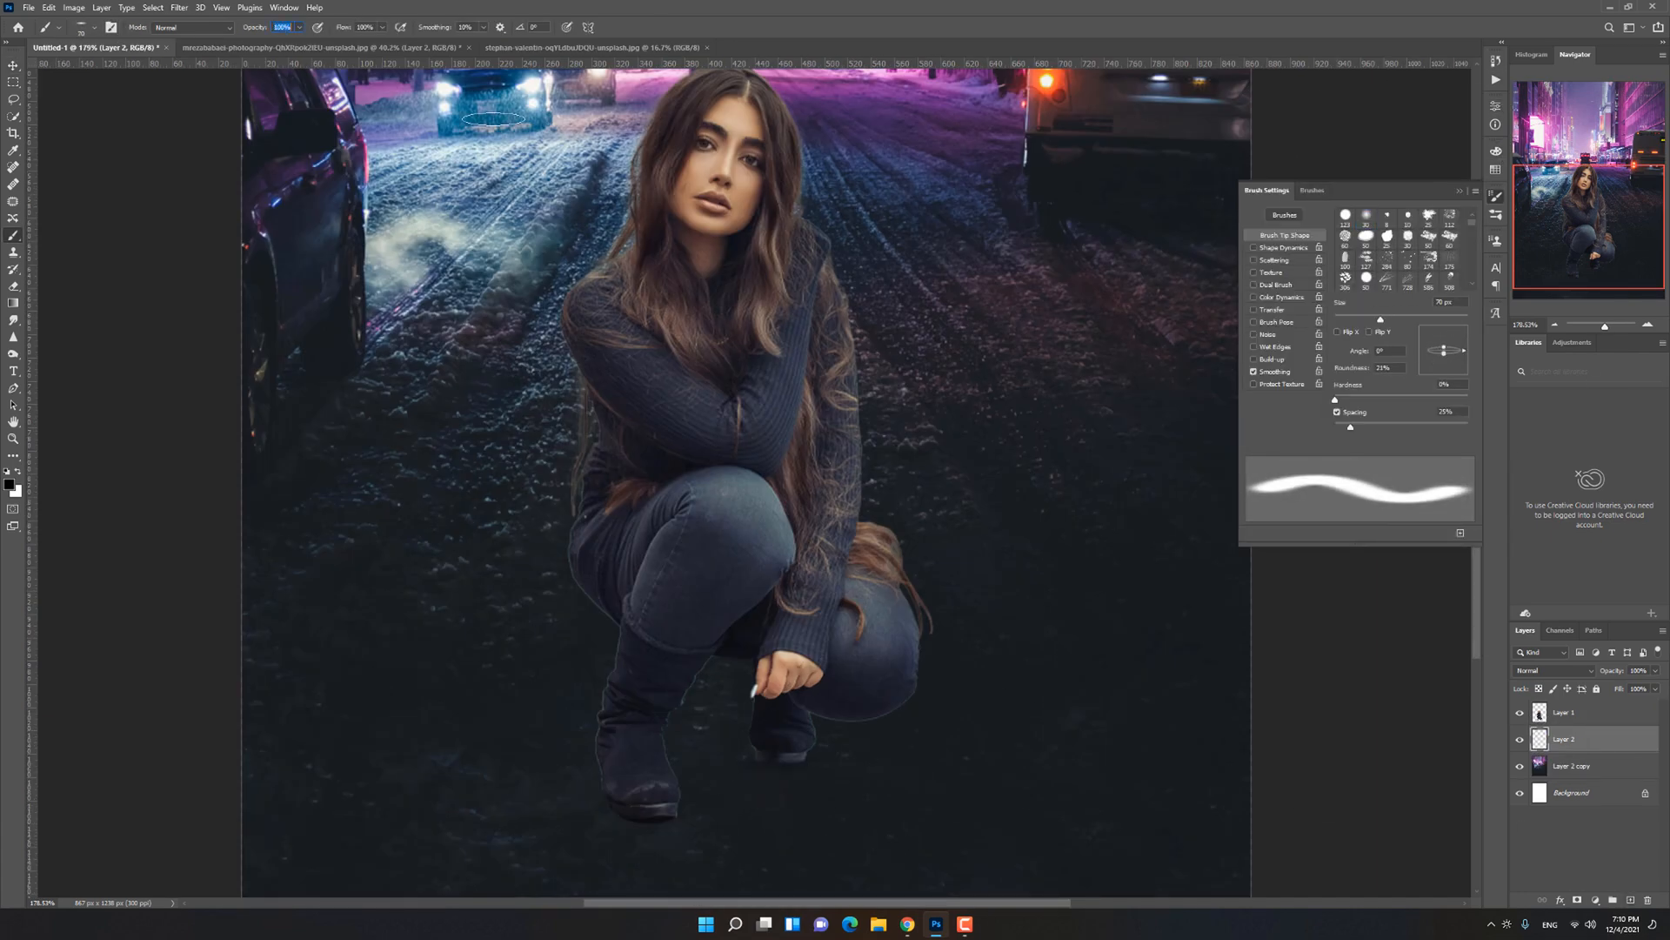
{"action": "left_click", "coordinate": [653, 820]}
{"action": "key", "text": "]"}
{"action": "key", "text": "]"}
{"action": "key", "text": "]"}
{"action": "key", "text": "]"}
{"action": "left_click", "coordinate": [650, 823]}
Step: Reduce the brush opacity to 36% and paint a soft black shadow below the rear boot on Layer 2
{"action": "scroll", "coordinate": [694, 861], "scroll_direction": "down", "scroll_amount": 2}
{"action": "left_click_drag", "start_coordinate": [263, 29], "coordinate": [207, 29]}
{"action": "key", "text": "["}
{"action": "key", "text": "["}
{"action": "mouse_move", "coordinate": [790, 670]}
{"action": "left_mouse_down"}
{"action": "mouse_move", "coordinate": [707, 788]}
{"action": "mouse_move", "coordinate": [824, 827]}
{"action": "left_mouse_up"}
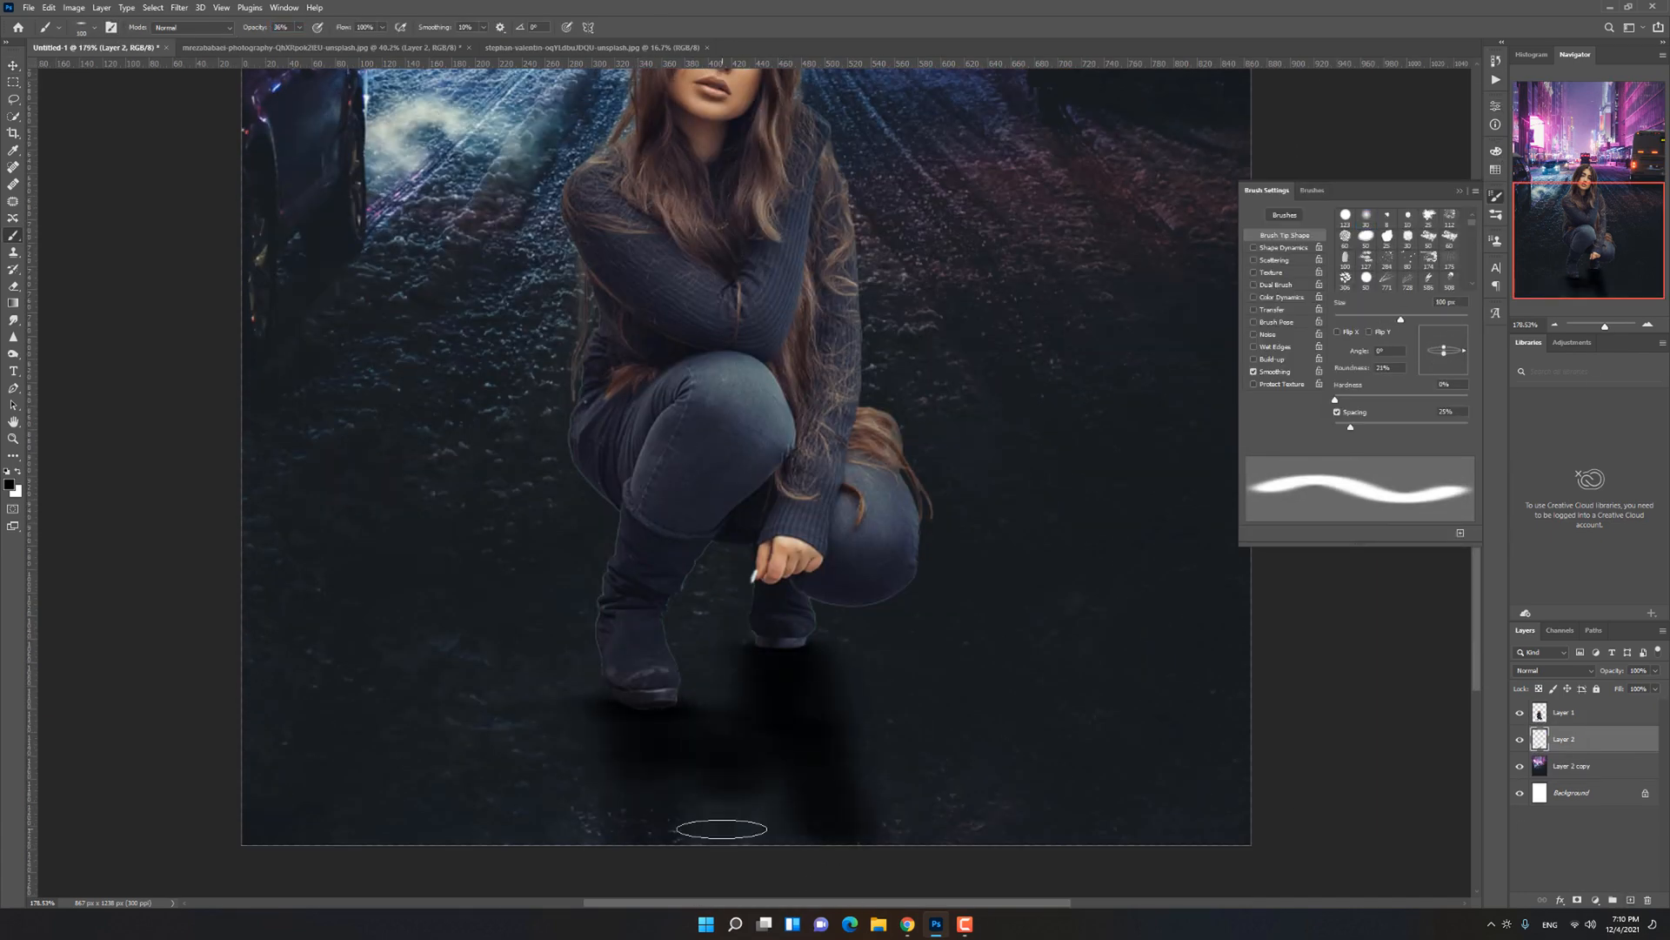
Step: Extend the black ground shadow beneath and around both boots using broader soft strokes
{"action": "key", "text": "]"}
{"action": "key", "text": "]"}
{"action": "key", "text": "]"}
{"action": "key", "text": "ctrl+0"}
{"action": "mouse_move", "coordinate": [722, 827]}
{"action": "left_mouse_down"}
{"action": "mouse_move", "coordinate": [748, 818]}
{"action": "mouse_move", "coordinate": [848, 857]}
{"action": "left_mouse_up"}
{"action": "key", "text": "["}
{"action": "key", "text": "["}
{"action": "key", "text": "]"}
{"action": "left_click_drag", "start_coordinate": [763, 826], "coordinate": [665, 866]}
{"action": "key", "text": "["}
{"action": "key", "text": "["}
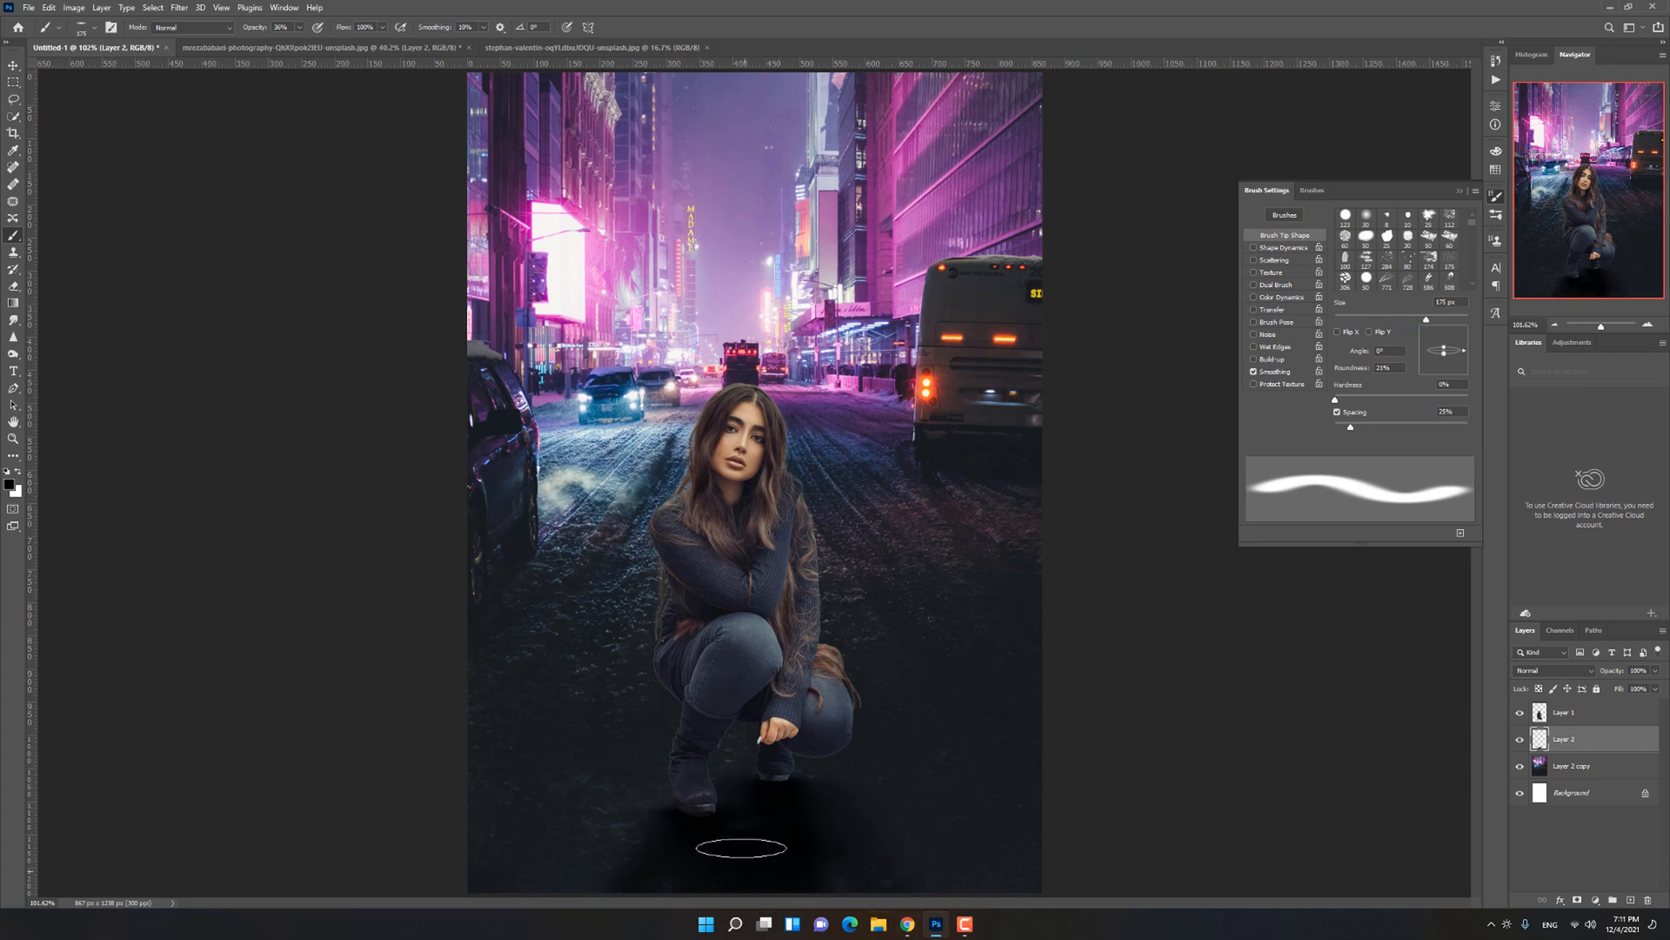
Step: Add a Curves adjustment clipped to the city background and bend the curve to deepen its shadows
{"action": "left_click", "coordinate": [1573, 766]}
{"action": "left_click", "coordinate": [1595, 900]}
{"action": "left_click", "coordinate": [1579, 738]}
{"action": "left_click", "coordinate": [1383, 335]}
{"action": "left_click_drag", "start_coordinate": [1418, 218], "coordinate": [1387, 254]}
{"action": "left_click_drag", "start_coordinate": [1446, 195], "coordinate": [1446, 192]}
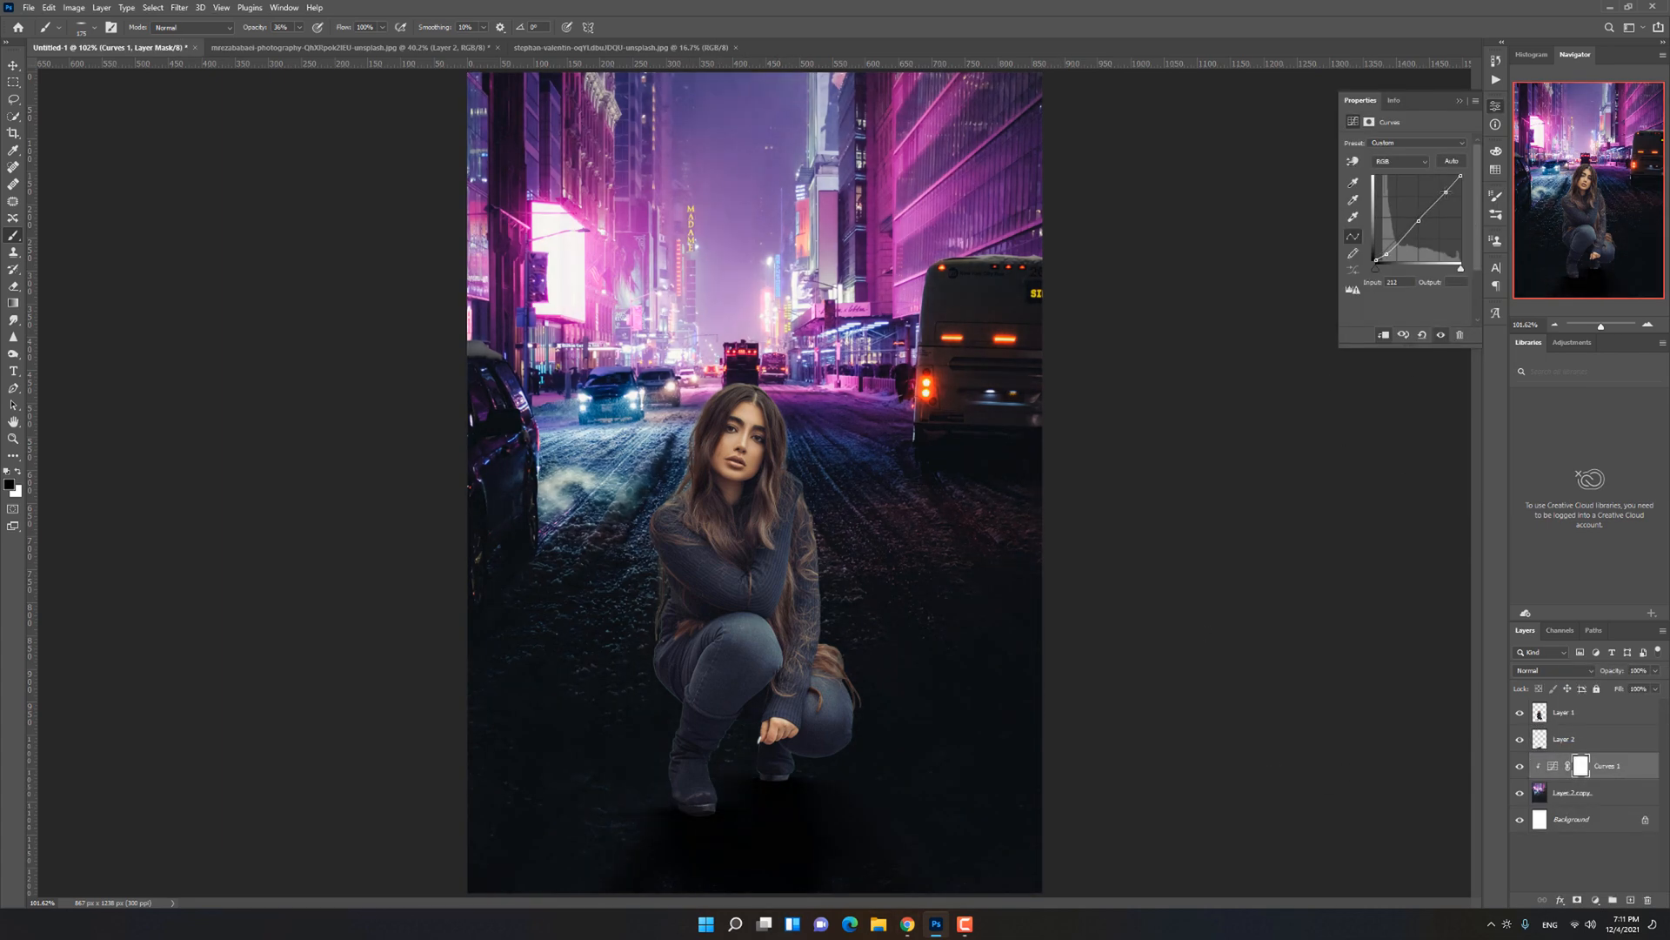
Step: Add a Curves adjustment clipped to the woman's layer and shape the curve for stronger contrast
{"action": "left_click", "coordinate": [1564, 713]}
{"action": "left_click", "coordinate": [1596, 901]}
{"action": "left_click", "coordinate": [1587, 736]}
{"action": "left_click", "coordinate": [1383, 335]}
{"action": "left_click", "coordinate": [1581, 713]}
{"action": "left_click", "coordinate": [1553, 713]}
{"action": "left_click_drag", "start_coordinate": [1391, 245], "coordinate": [1413, 221]}
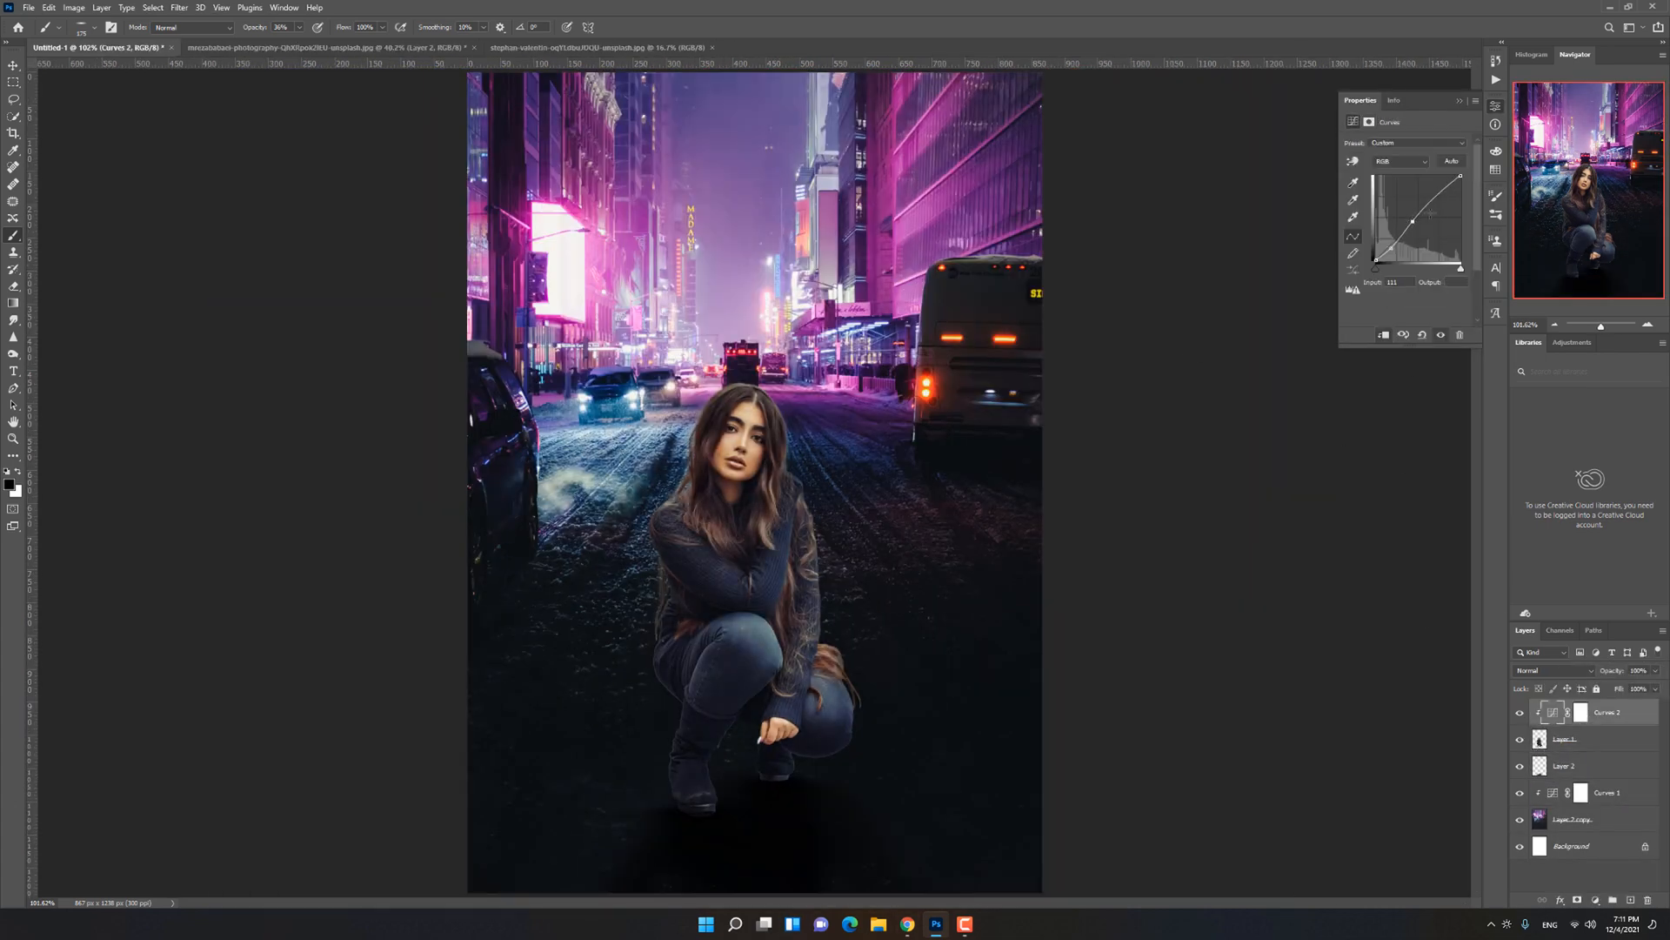
Step: Erase the leftover edge fringe around the boots on Layer 1 with a small eraser
{"action": "scroll", "coordinate": [682, 774], "scroll_direction": "up", "scroll_amount": 10}
{"action": "left_click", "coordinate": [1585, 739]}
{"action": "key", "text": "e"}
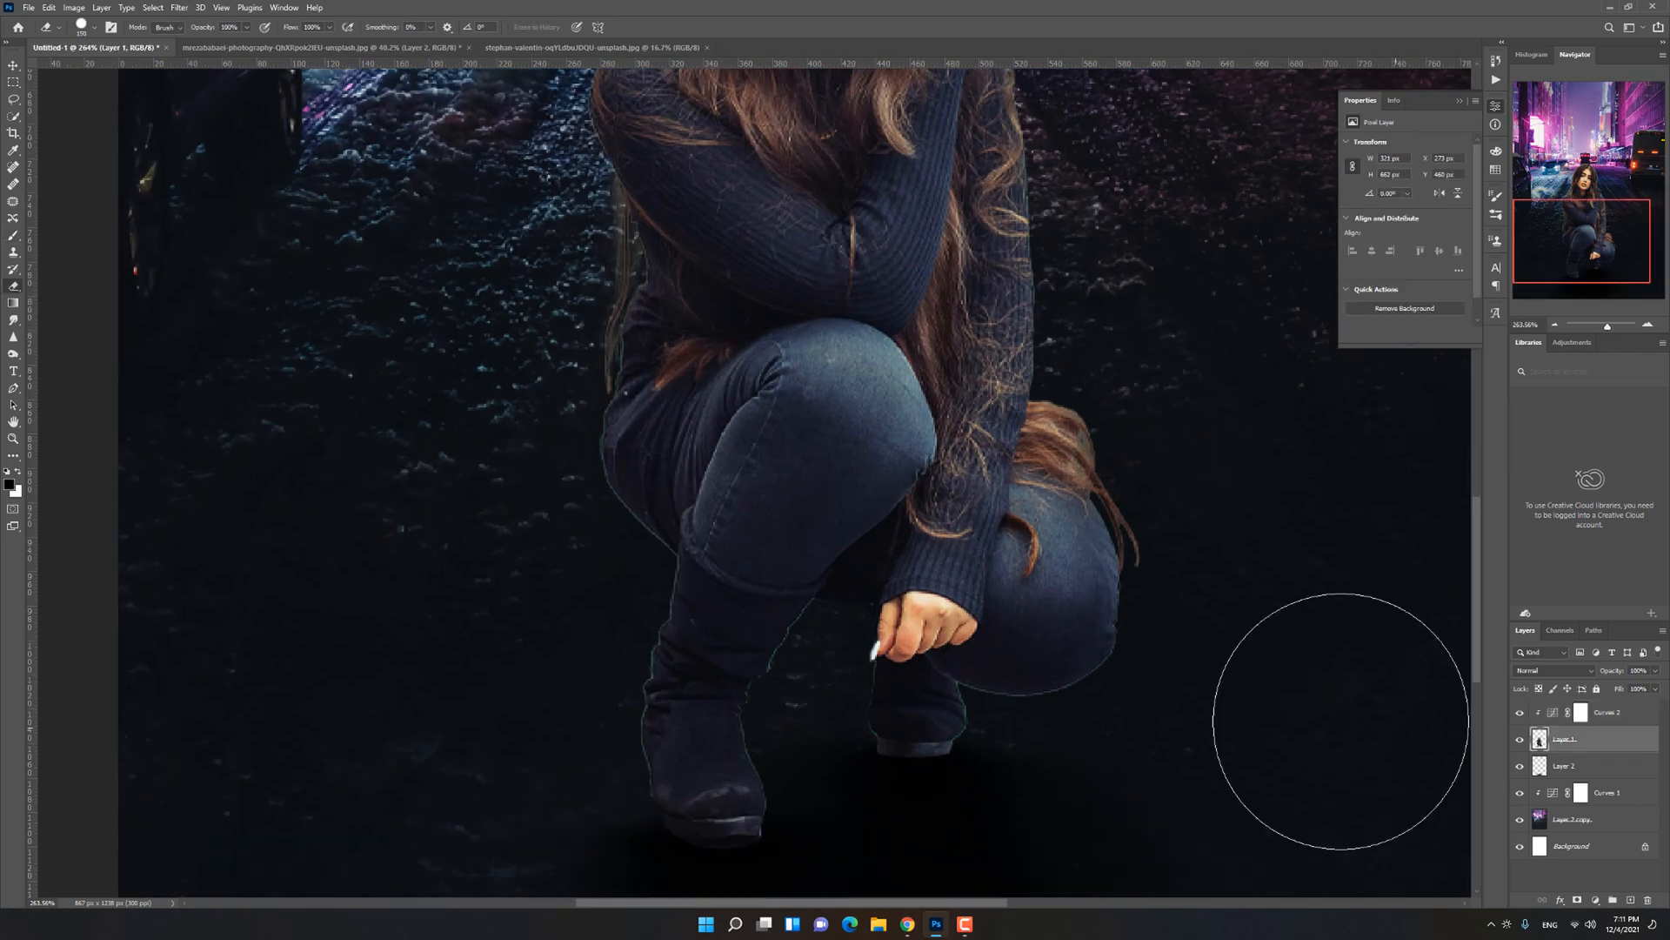
{"action": "key", "text": "["}
{"action": "key", "text": "["}
{"action": "key", "text": "["}
{"action": "key", "text": "["}
{"action": "key", "text": "["}
{"action": "key", "text": "["}
{"action": "key", "text": "["}
{"action": "key", "text": "["}
{"action": "key", "text": "["}
{"action": "key", "text": "["}
{"action": "key", "text": "["}
{"action": "key", "text": "["}
{"action": "key", "text": "["}
{"action": "key", "text": "["}
{"action": "key", "text": "["}
{"action": "key", "text": "["}
{"action": "key", "text": "["}
{"action": "scroll", "coordinate": [979, 757], "scroll_direction": "up", "scroll_amount": 4}
{"action": "scroll", "coordinate": [840, 757], "scroll_direction": "up", "scroll_amount": 1}
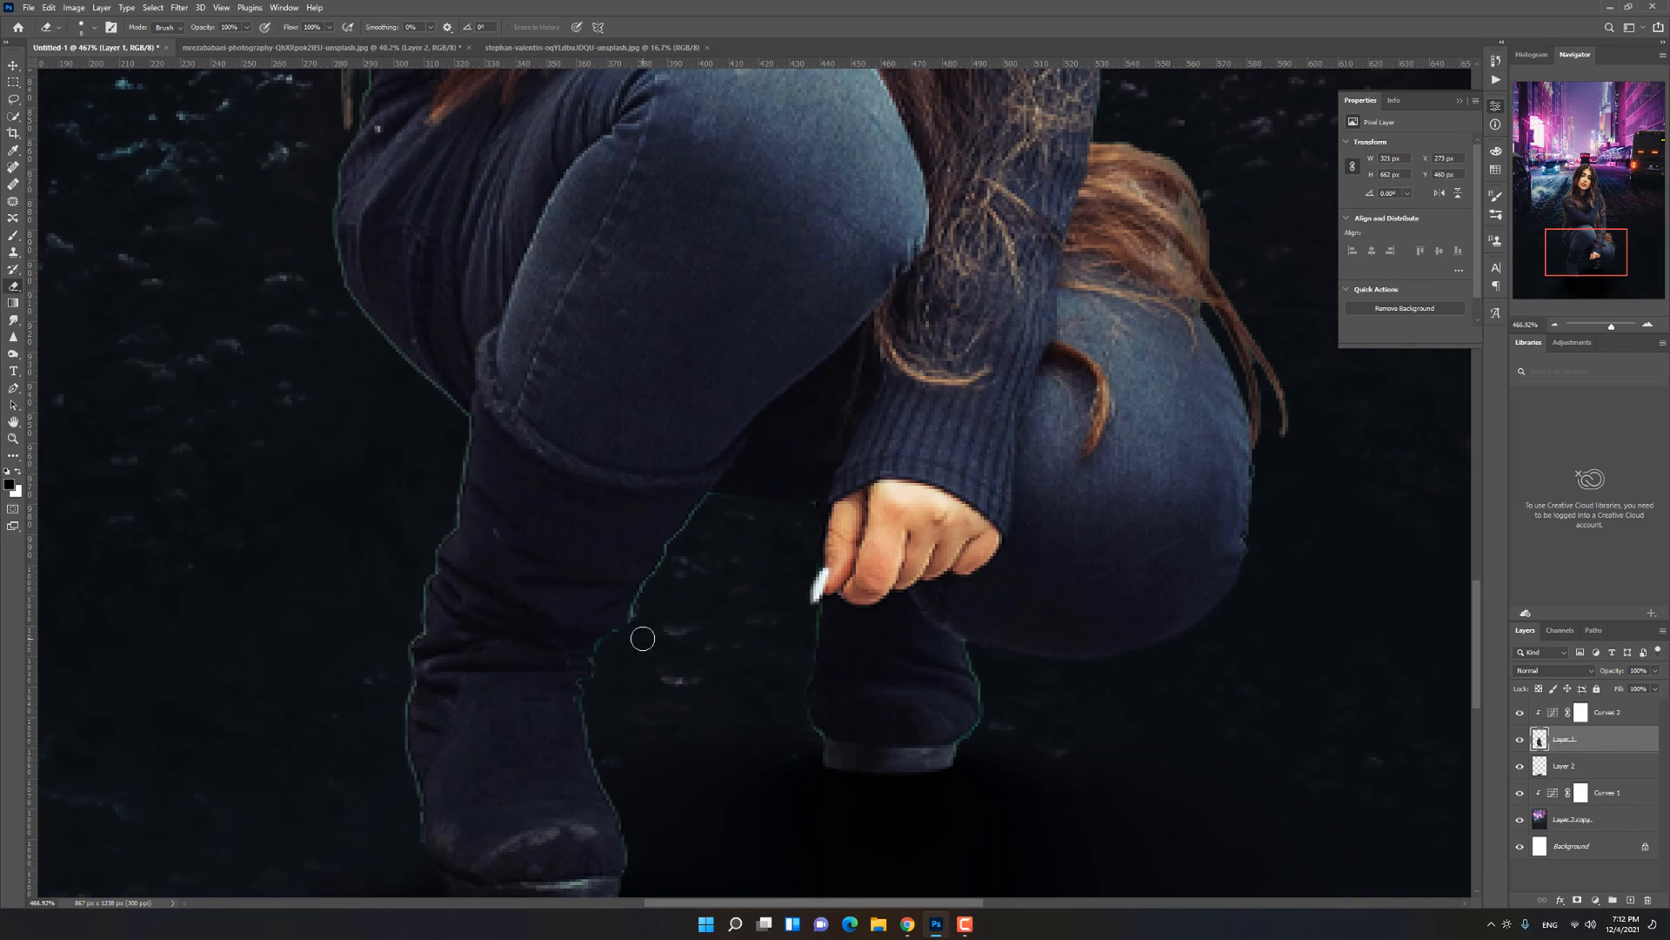
{"action": "left_click_drag", "start_coordinate": [632, 885], "coordinate": [833, 801]}
Step: Erase the remaining fringe along the woman's legs and thigh with a slightly larger eraser
{"action": "key", "text": "]"}
{"action": "key", "text": "]"}
{"action": "key", "text": "]"}
{"action": "key", "text": "]"}
{"action": "mouse_move", "coordinate": [831, 805]}
{"action": "left_mouse_down"}
{"action": "mouse_move", "coordinate": [835, 756]}
{"action": "mouse_move", "coordinate": [790, 611]}
{"action": "left_mouse_up"}
{"action": "mouse_move", "coordinate": [607, 769]}
{"action": "left_mouse_down"}
{"action": "mouse_move", "coordinate": [590, 585]}
{"action": "mouse_move", "coordinate": [653, 376]}
{"action": "left_mouse_up"}
{"action": "left_click_drag", "start_coordinate": [654, 341], "coordinate": [766, 530]}
{"action": "scroll", "coordinate": [696, 522], "scroll_direction": "down", "scroll_amount": 8}
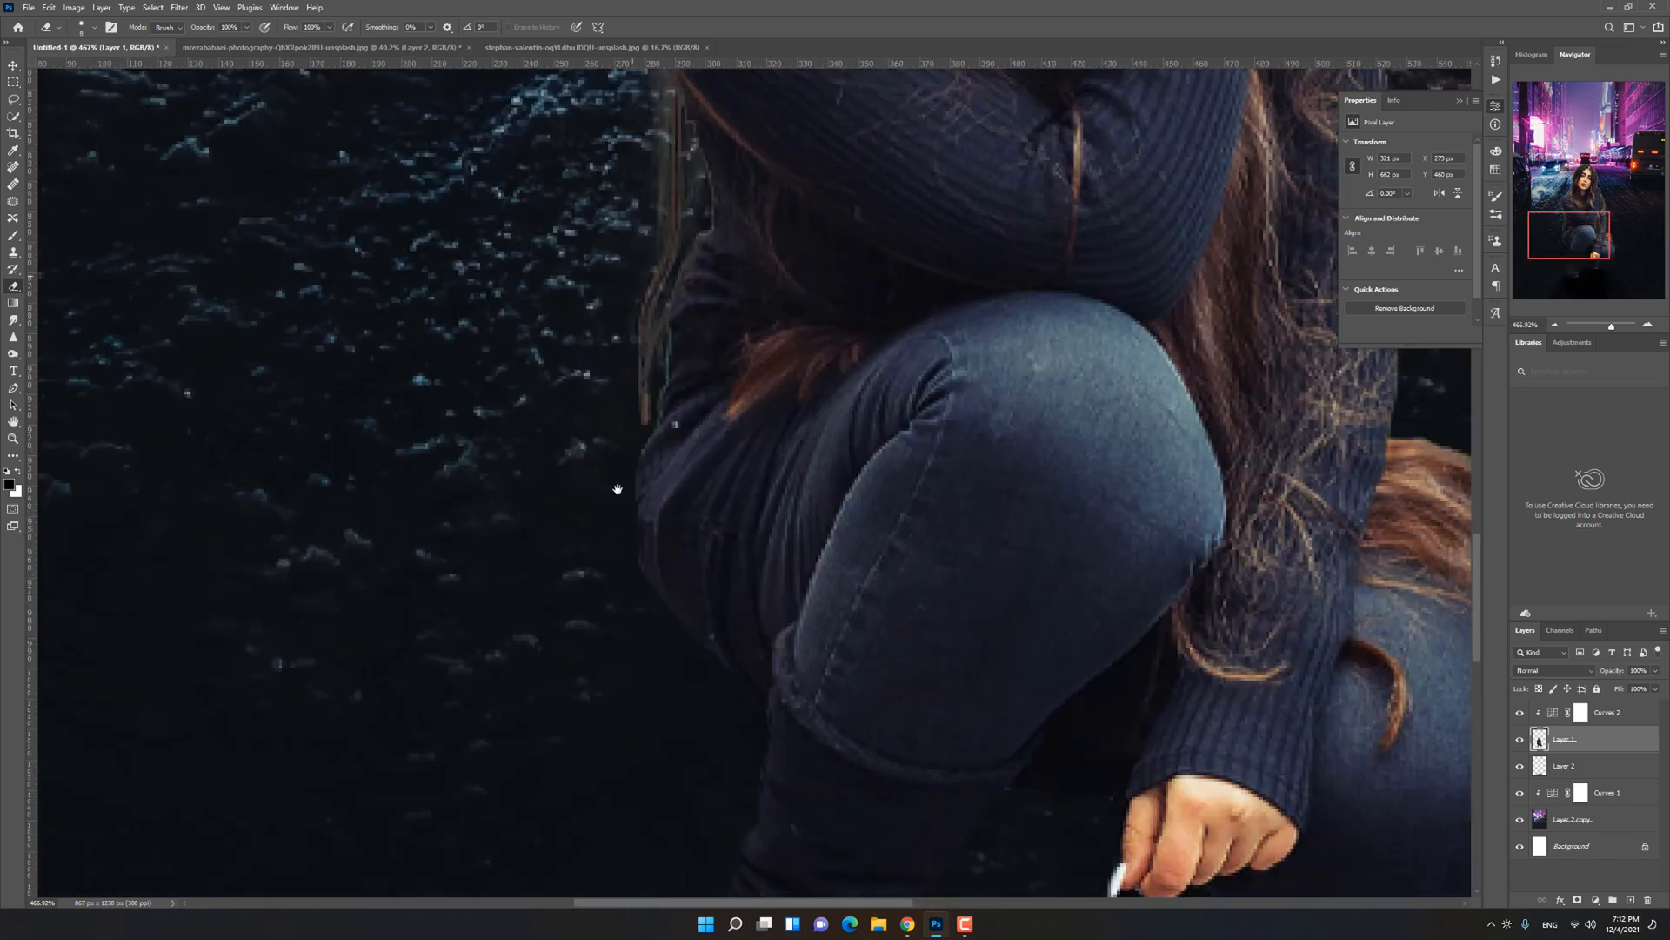
Step: Add a Brightness/Contrast adjustment clipped above Layer 1 with minimum brightness and raised contrast to darken the woman
{"action": "left_click", "coordinate": [1595, 900]}
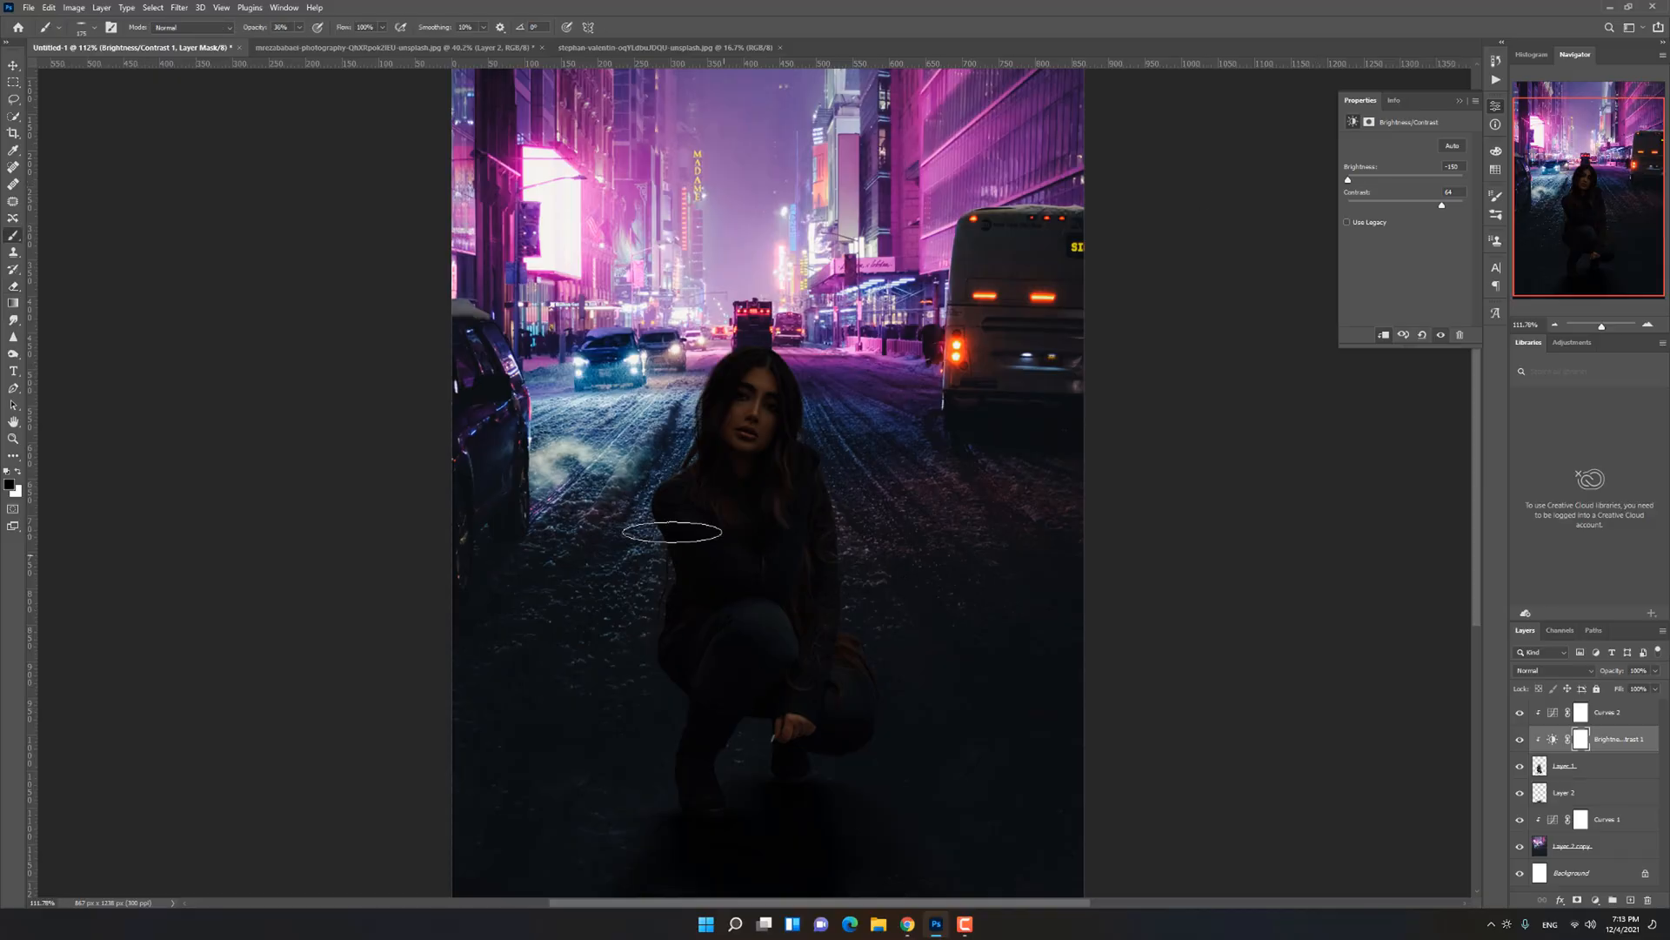
{"action": "right_click", "coordinate": [697, 454]}
{"action": "key", "text": "Escape"}
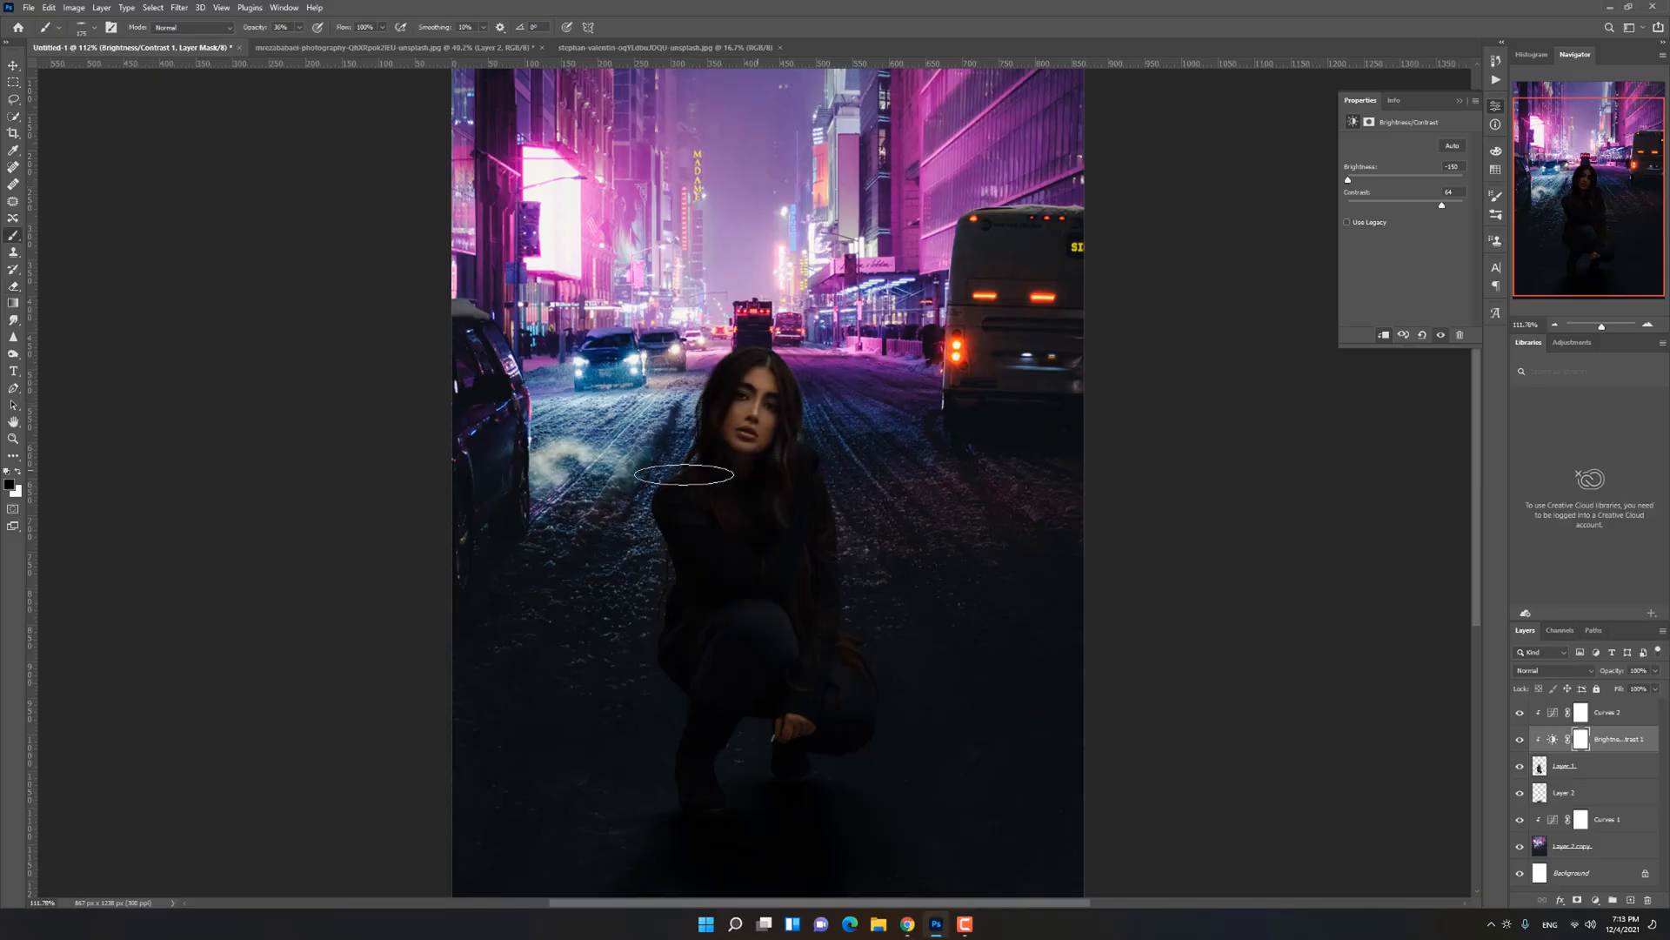
Step: Paint black with a soft round brush on the Brightness/Contrast mask over the face, hair and chest
{"action": "scroll", "coordinate": [659, 471], "scroll_direction": "up", "scroll_amount": 3}
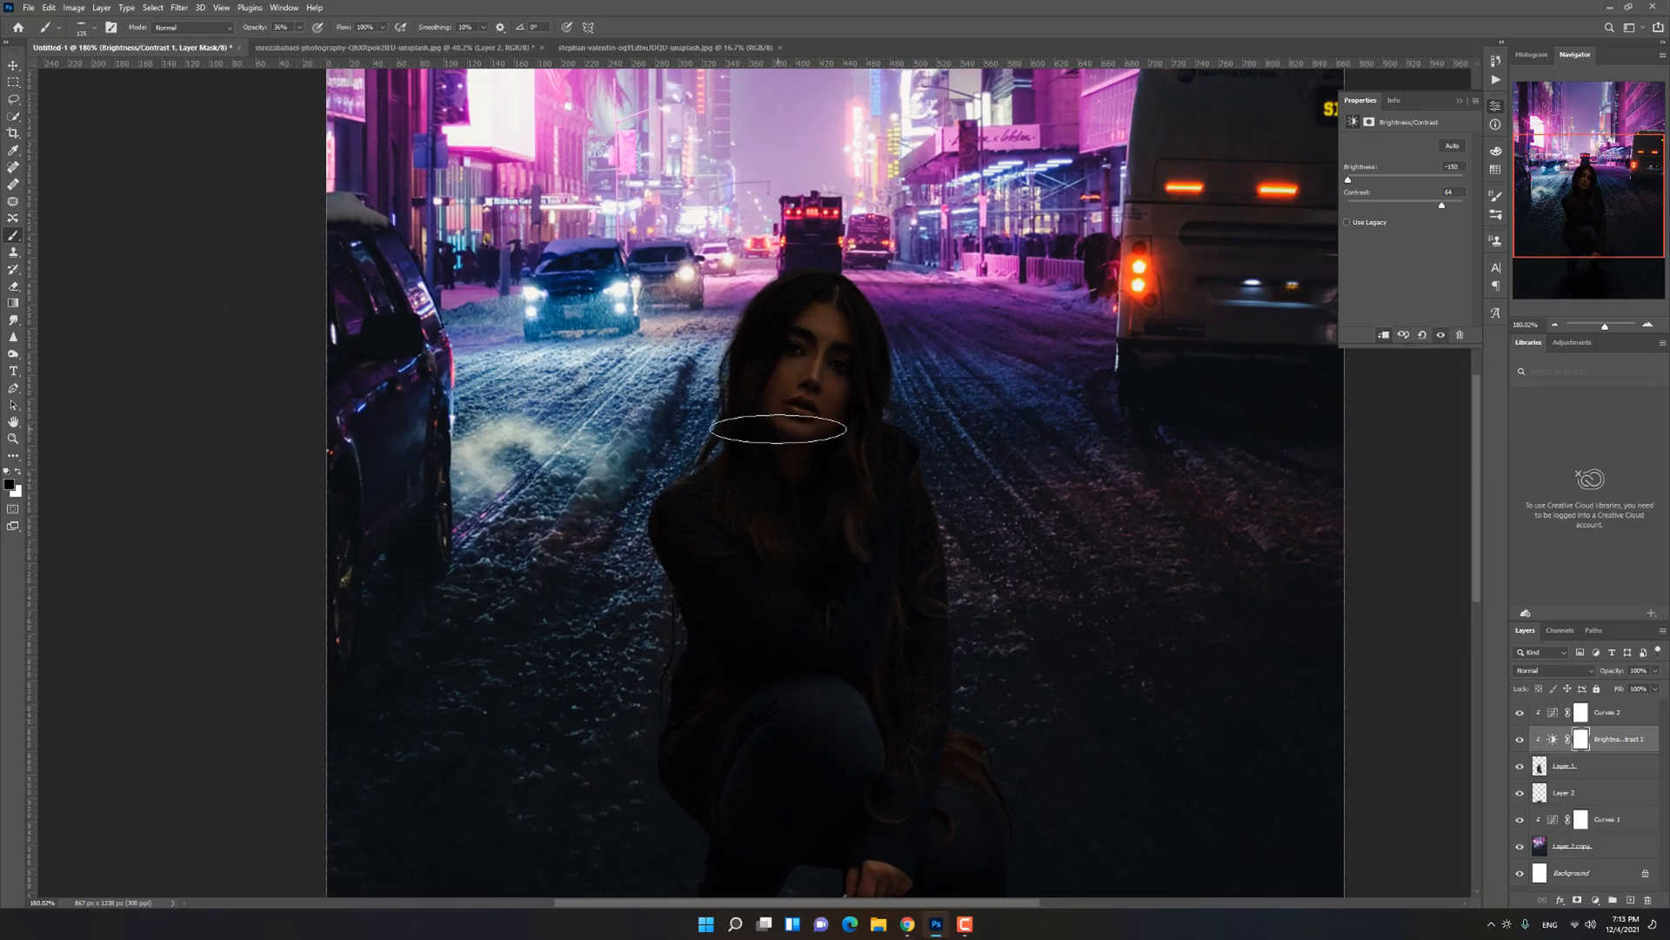
{"action": "key", "text": "["}
{"action": "key", "text": "["}
{"action": "right_click", "coordinate": [783, 439]}
{"action": "mouse_move", "coordinate": [809, 352]}
{"action": "left_mouse_down"}
{"action": "mouse_move", "coordinate": [784, 378]}
{"action": "mouse_move", "coordinate": [822, 548]}
{"action": "left_mouse_up"}
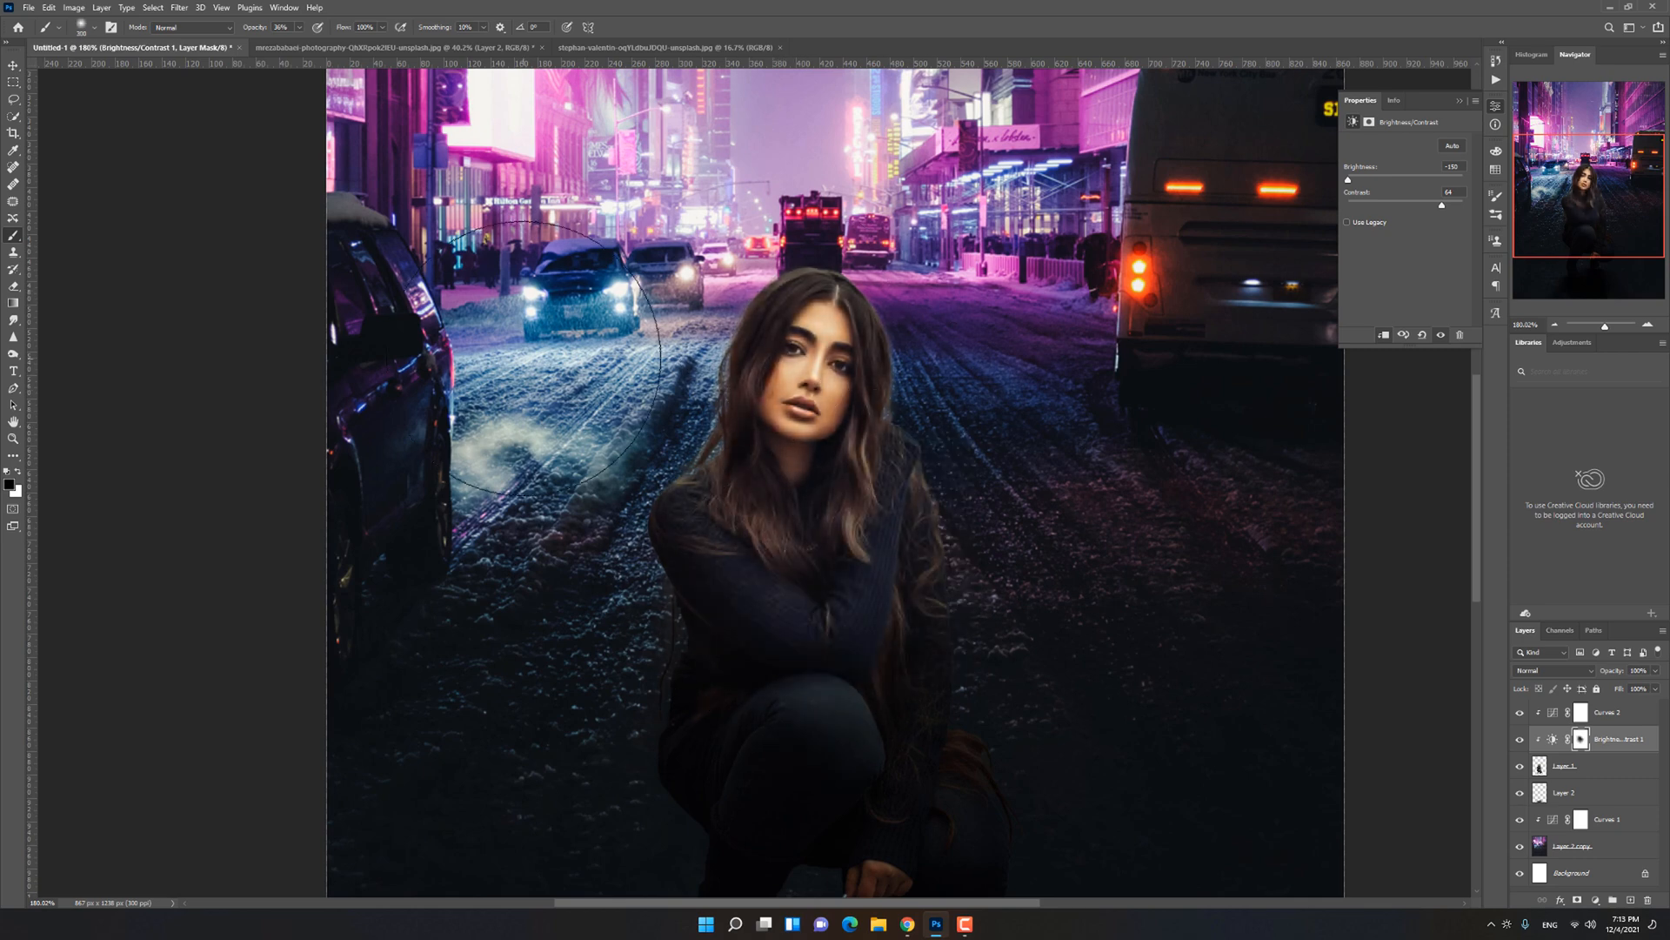
{"action": "scroll", "coordinate": [553, 357], "scroll_direction": "down", "scroll_amount": 2}
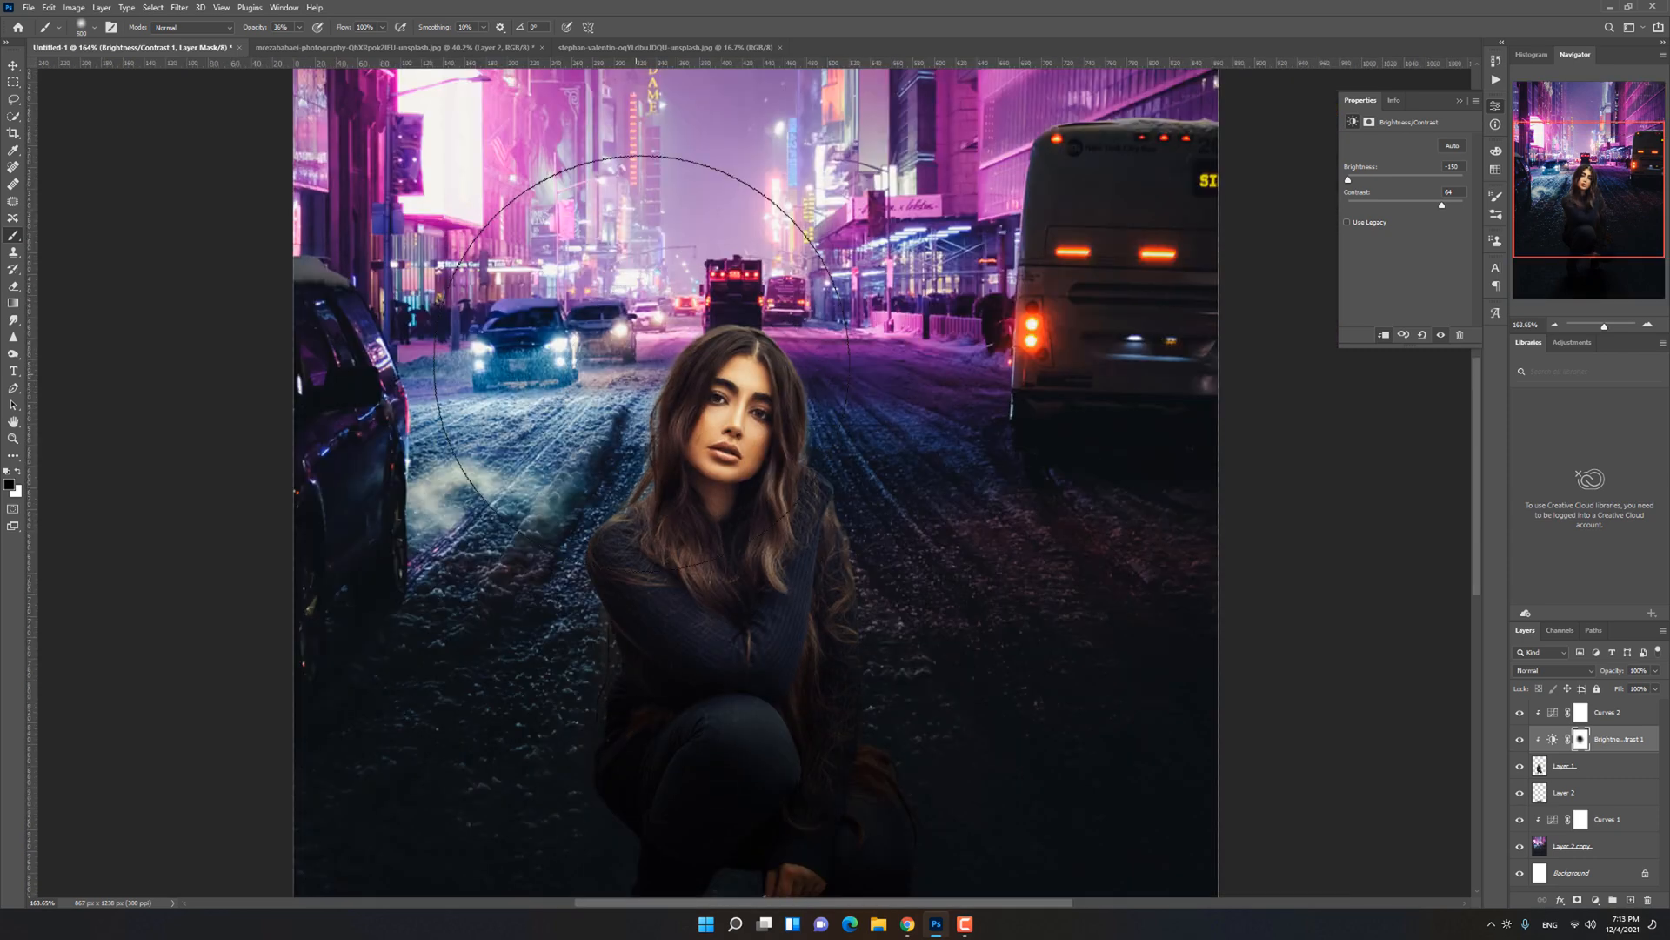
Step: Enlarge the brush and paint on the Brightness/Contrast mask to restore light on the arms and knees
{"action": "scroll", "coordinate": [615, 298], "scroll_direction": "down", "scroll_amount": 3}
{"action": "scroll", "coordinate": [783, 771], "scroll_direction": "down", "scroll_amount": 4}
{"action": "key", "text": "]"}
{"action": "key", "text": "]"}
{"action": "key", "text": "]"}
{"action": "left_click_drag", "start_coordinate": [646, 577], "coordinate": [645, 693]}
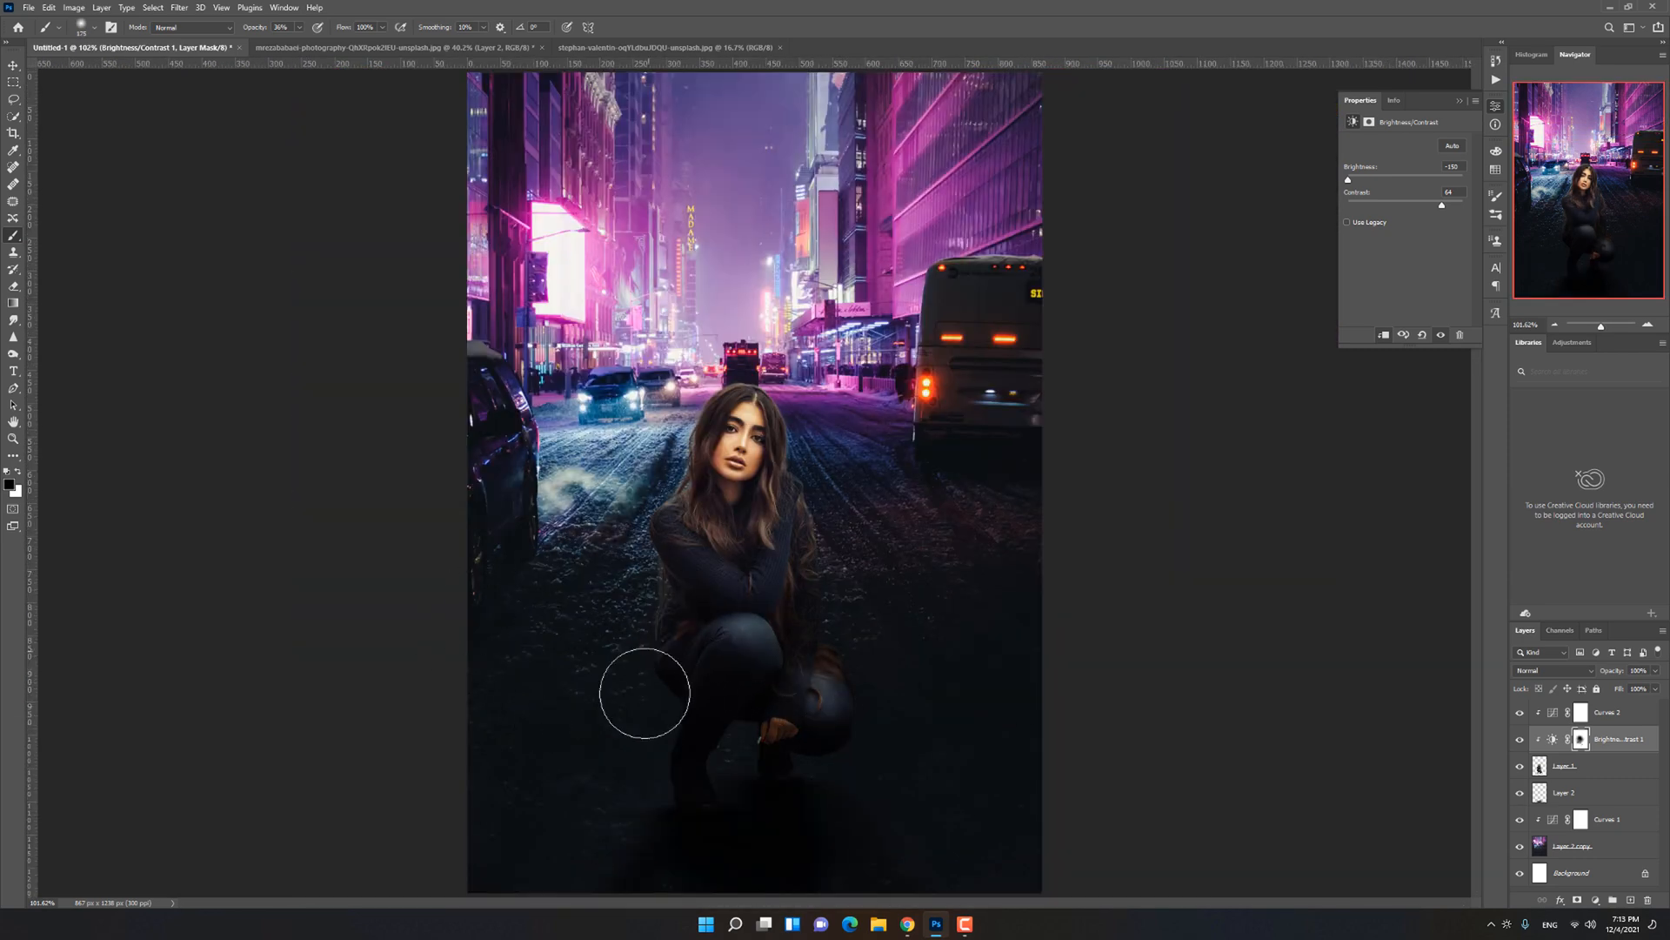
{"action": "key", "text": "["}
{"action": "key", "text": "["}
{"action": "key", "text": "["}
{"action": "key", "text": "["}
{"action": "key", "text": "["}
Step: Add a Hue/Saturation adjustment clipped to the woman, lower its saturation and choose a specific colour range
{"action": "left_click", "coordinate": [1607, 771]}
{"action": "left_click", "coordinate": [1596, 899]}
{"action": "left_click", "coordinate": [1577, 776]}
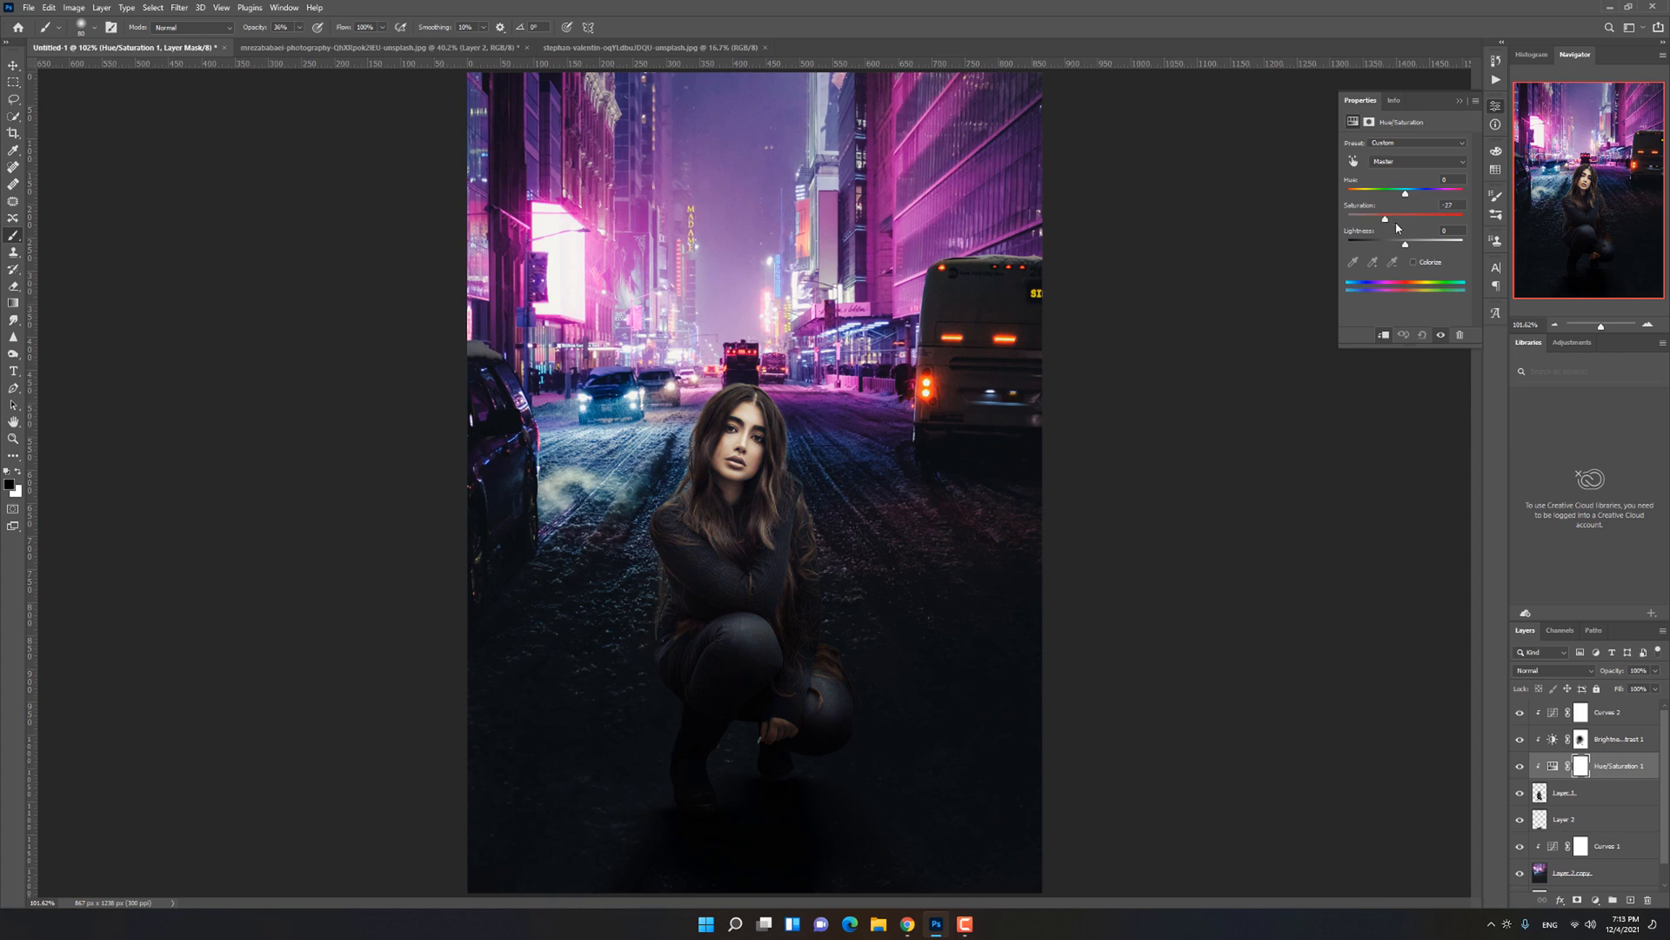
{"action": "left_click", "coordinate": [1418, 161]}
{"action": "left_click", "coordinate": [1410, 186]}
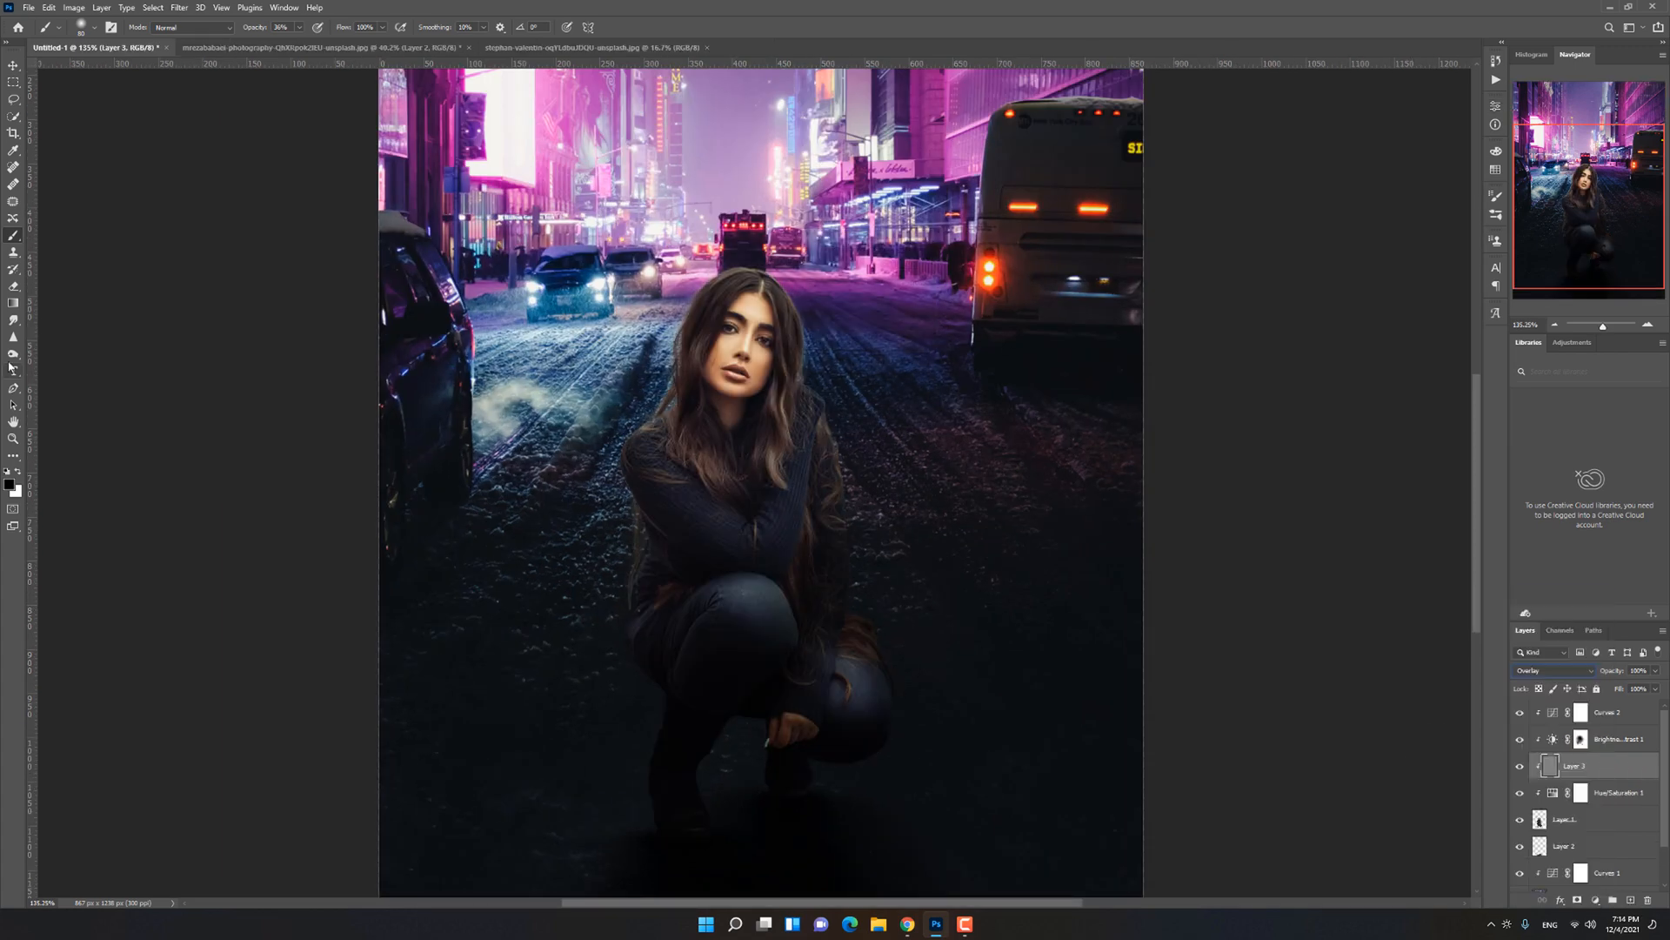
Step: Dodge highlights on the woman's face, knees and hand on the grey Overlay layer, and compare with the effect hidden
{"action": "right_click", "coordinate": [13, 354]}
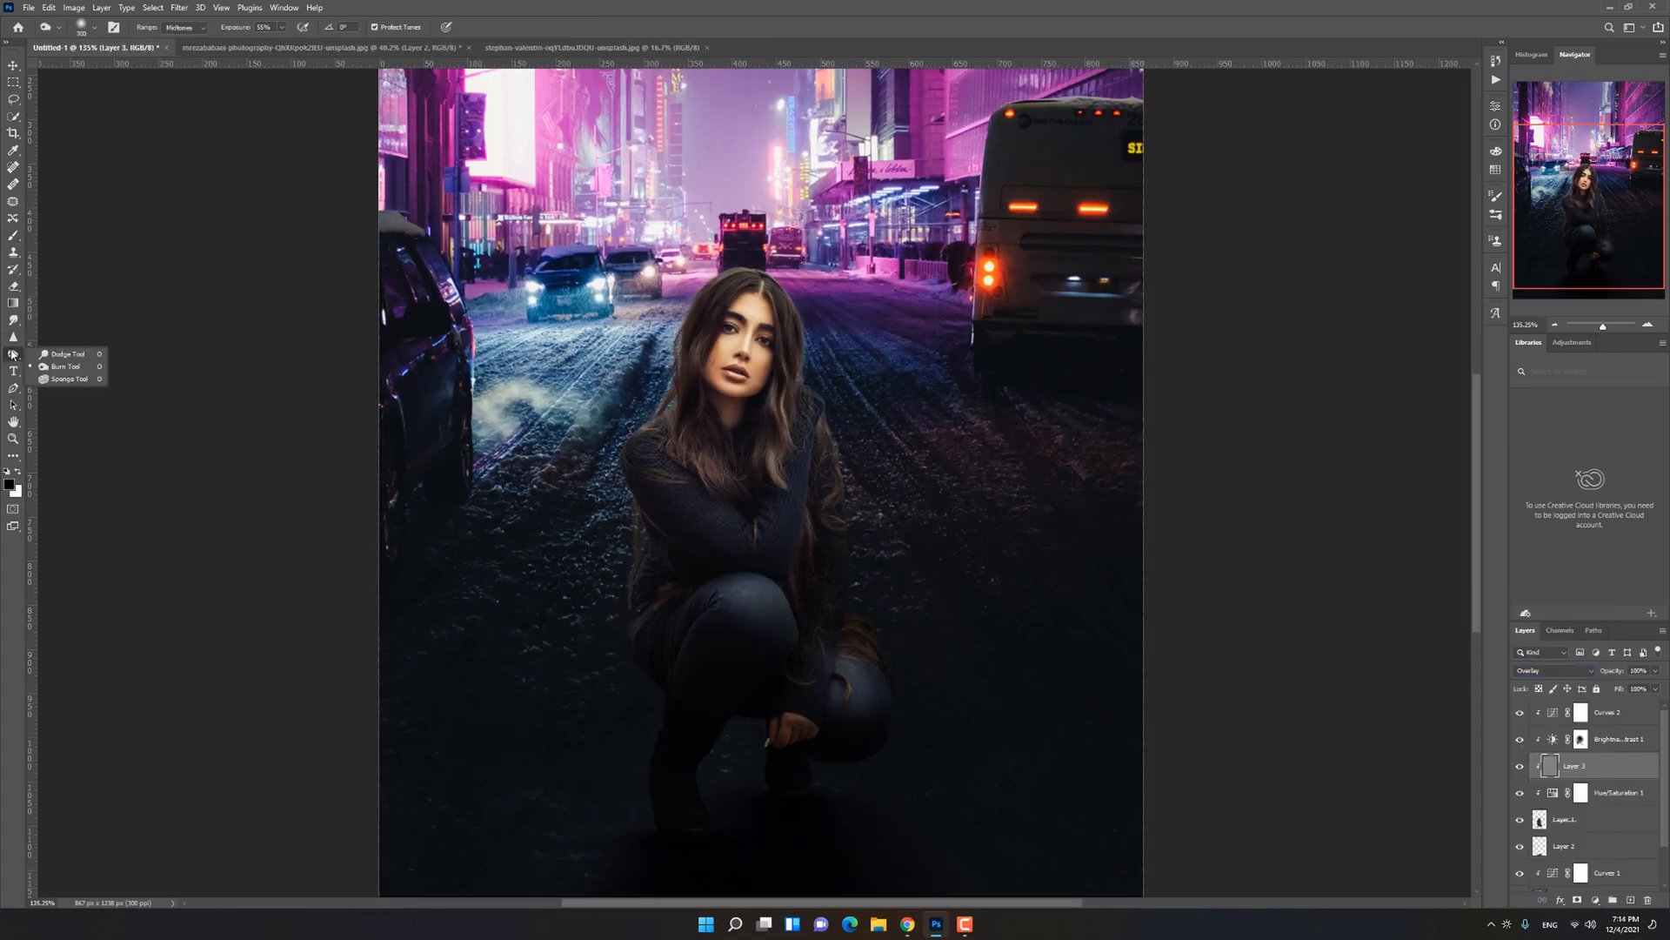
{"action": "left_click", "coordinate": [68, 354]}
{"action": "scroll", "coordinate": [635, 605], "scroll_direction": "up", "scroll_amount": 3}
{"action": "scroll", "coordinate": [657, 565], "scroll_direction": "down", "scroll_amount": 3}
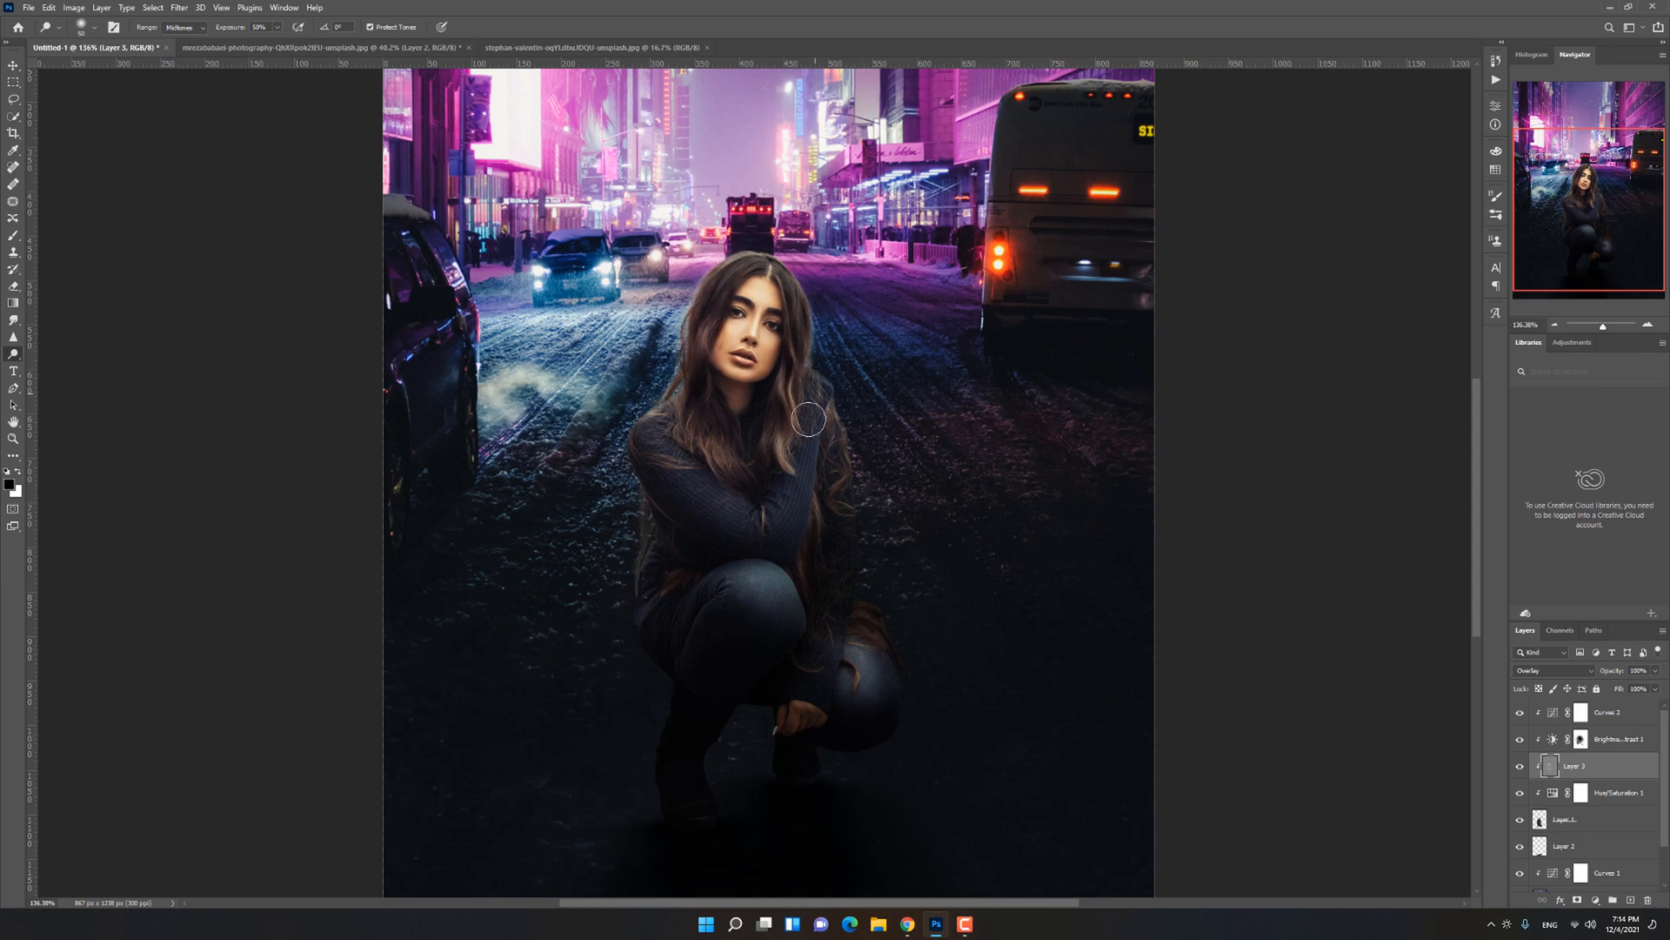
{"action": "key", "text": "bracketleft"}
{"action": "scroll", "coordinate": [757, 775], "scroll_direction": "up", "scroll_amount": 5}
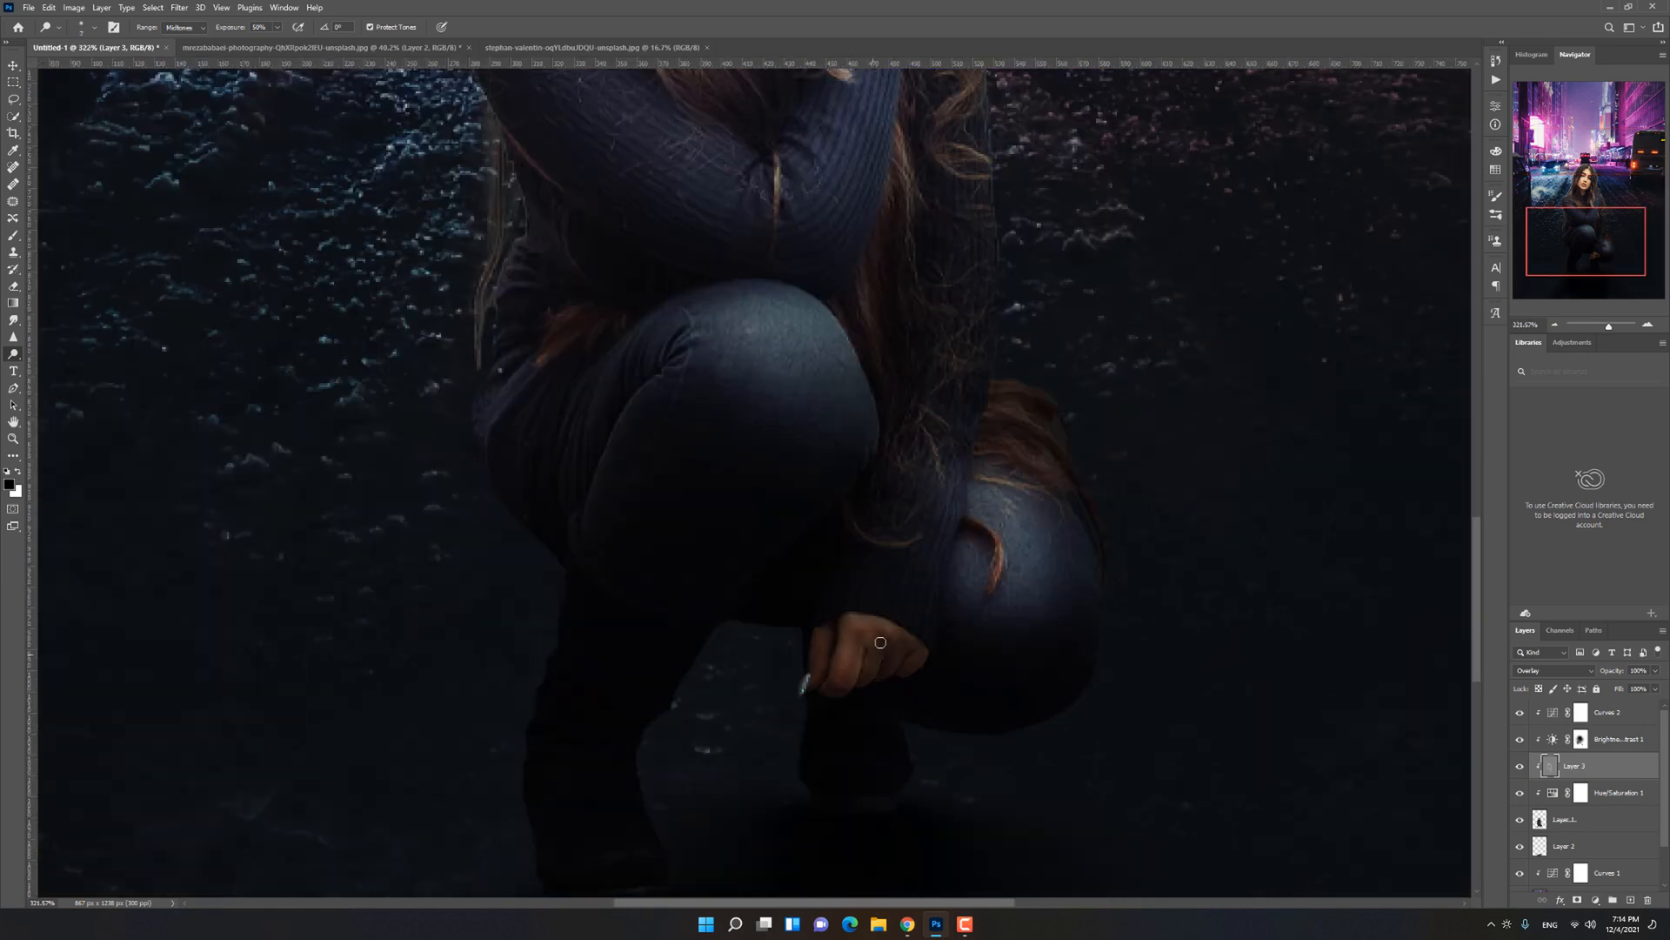
{"action": "key", "text": "ctrl+0"}
{"action": "left_click", "coordinate": [1527, 772]}
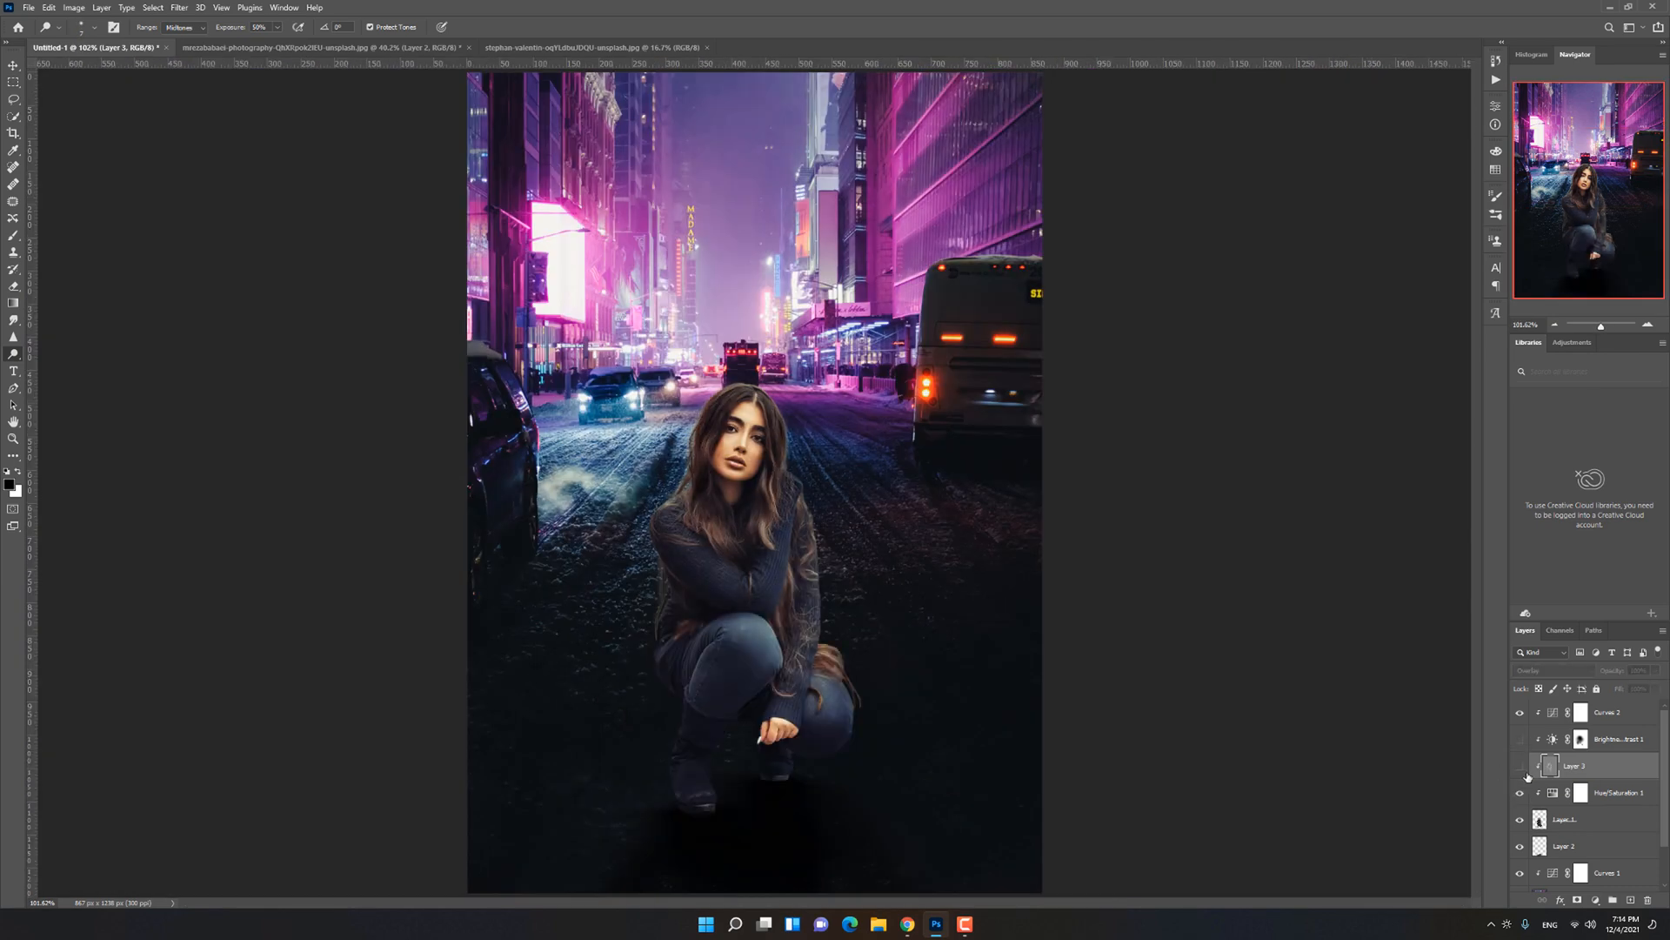
{"action": "left_click", "coordinate": [1526, 772]}
Step: Nudge the city background slightly to the right and open the settings of its Curves adjustment
{"action": "key", "text": "v"}
{"action": "mouse_move", "coordinate": [915, 557]}
{"action": "left_mouse_down"}
{"action": "mouse_move", "coordinate": [974, 557]}
{"action": "mouse_move", "coordinate": [922, 557]}
{"action": "left_mouse_up"}
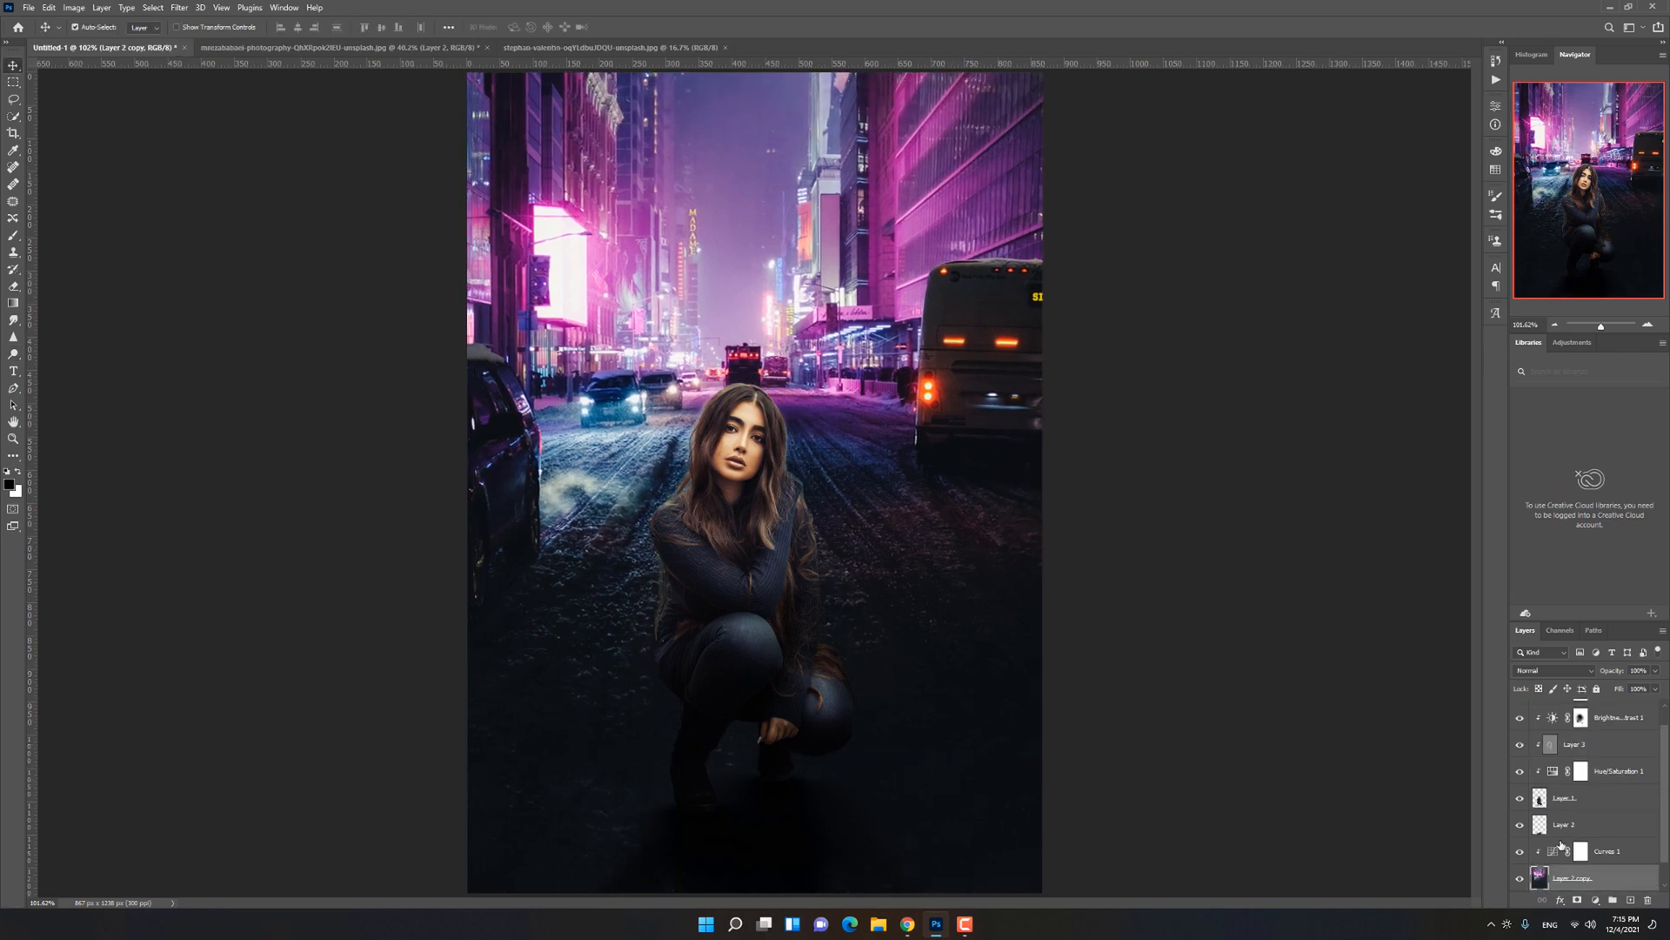
{"action": "double_click", "coordinate": [1552, 851]}
Step: Add a new layer above the Curves 2 adjustment and clip it to the woman's layer
{"action": "left_click", "coordinate": [1608, 798]}
{"action": "scroll", "coordinate": [1609, 783], "scroll_direction": "up", "scroll_amount": 2}
{"action": "left_click", "coordinate": [1607, 713]}
{"action": "left_click", "coordinate": [1631, 900]}
{"action": "key", "text": "ctrl+alt+g"}
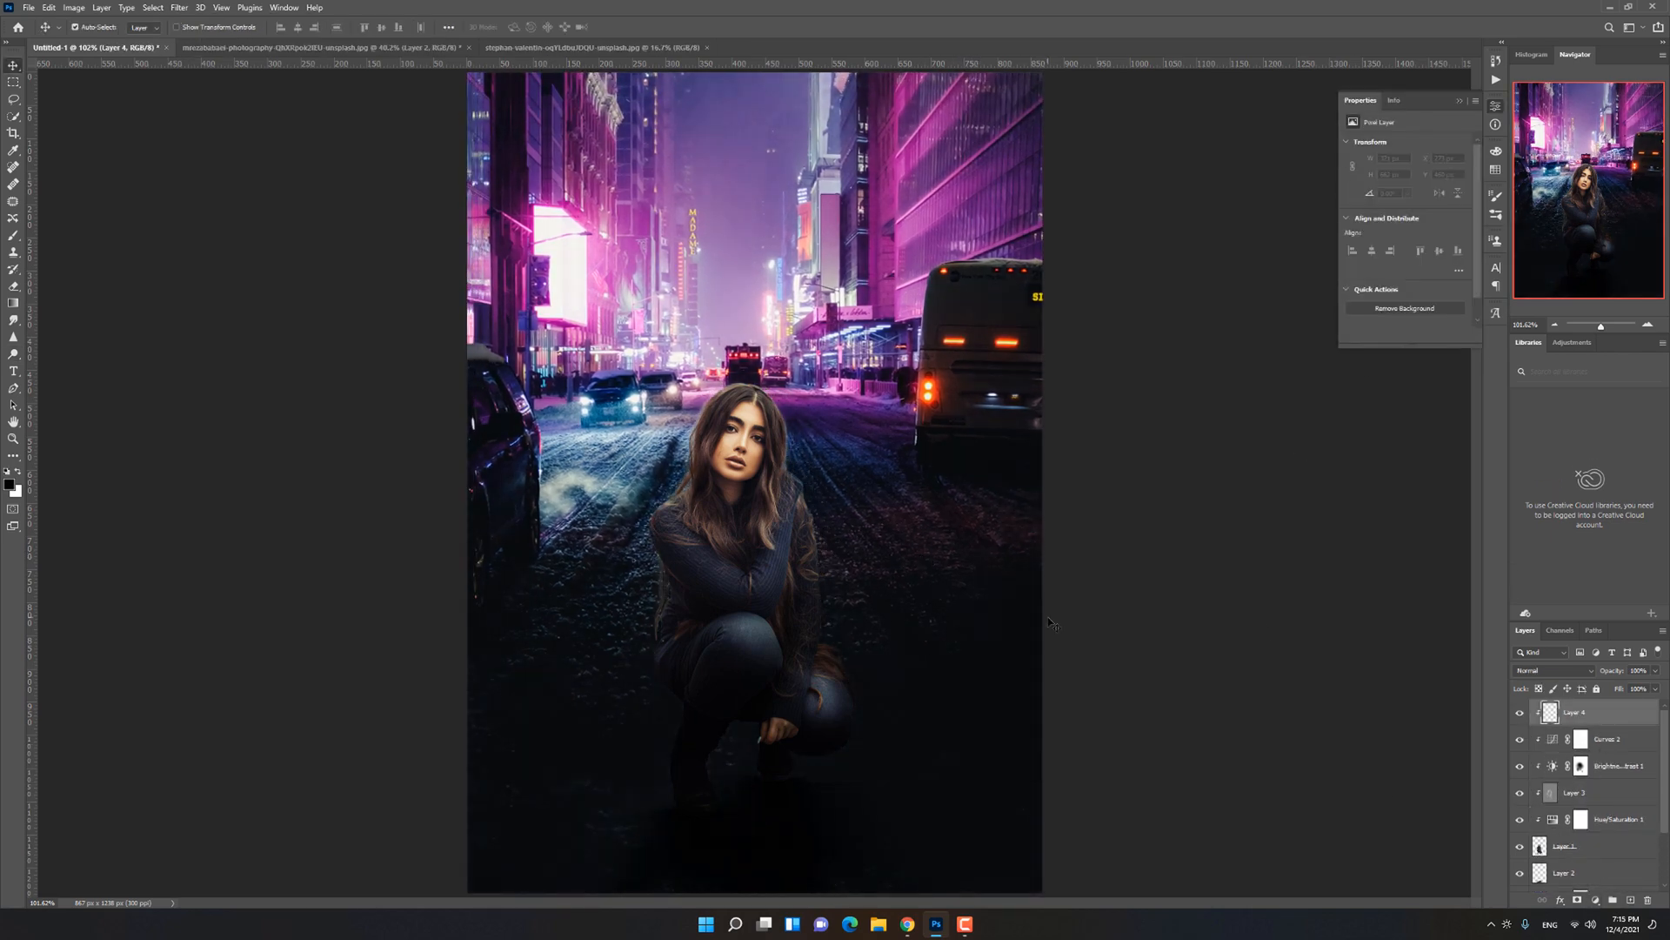
Step: Try painting a pink rim light along both sides of the woman's hair on the clipped layer
{"action": "key", "text": "b"}
{"action": "scroll", "coordinate": [803, 402], "scroll_direction": "up", "scroll_amount": 10}
{"action": "left_click_drag", "start_coordinate": [670, 349], "coordinate": [770, 541]}
{"action": "scroll", "coordinate": [711, 344], "scroll_direction": "up", "scroll_amount": 5}
{"action": "left_click_drag", "start_coordinate": [790, 666], "coordinate": [626, 357]}
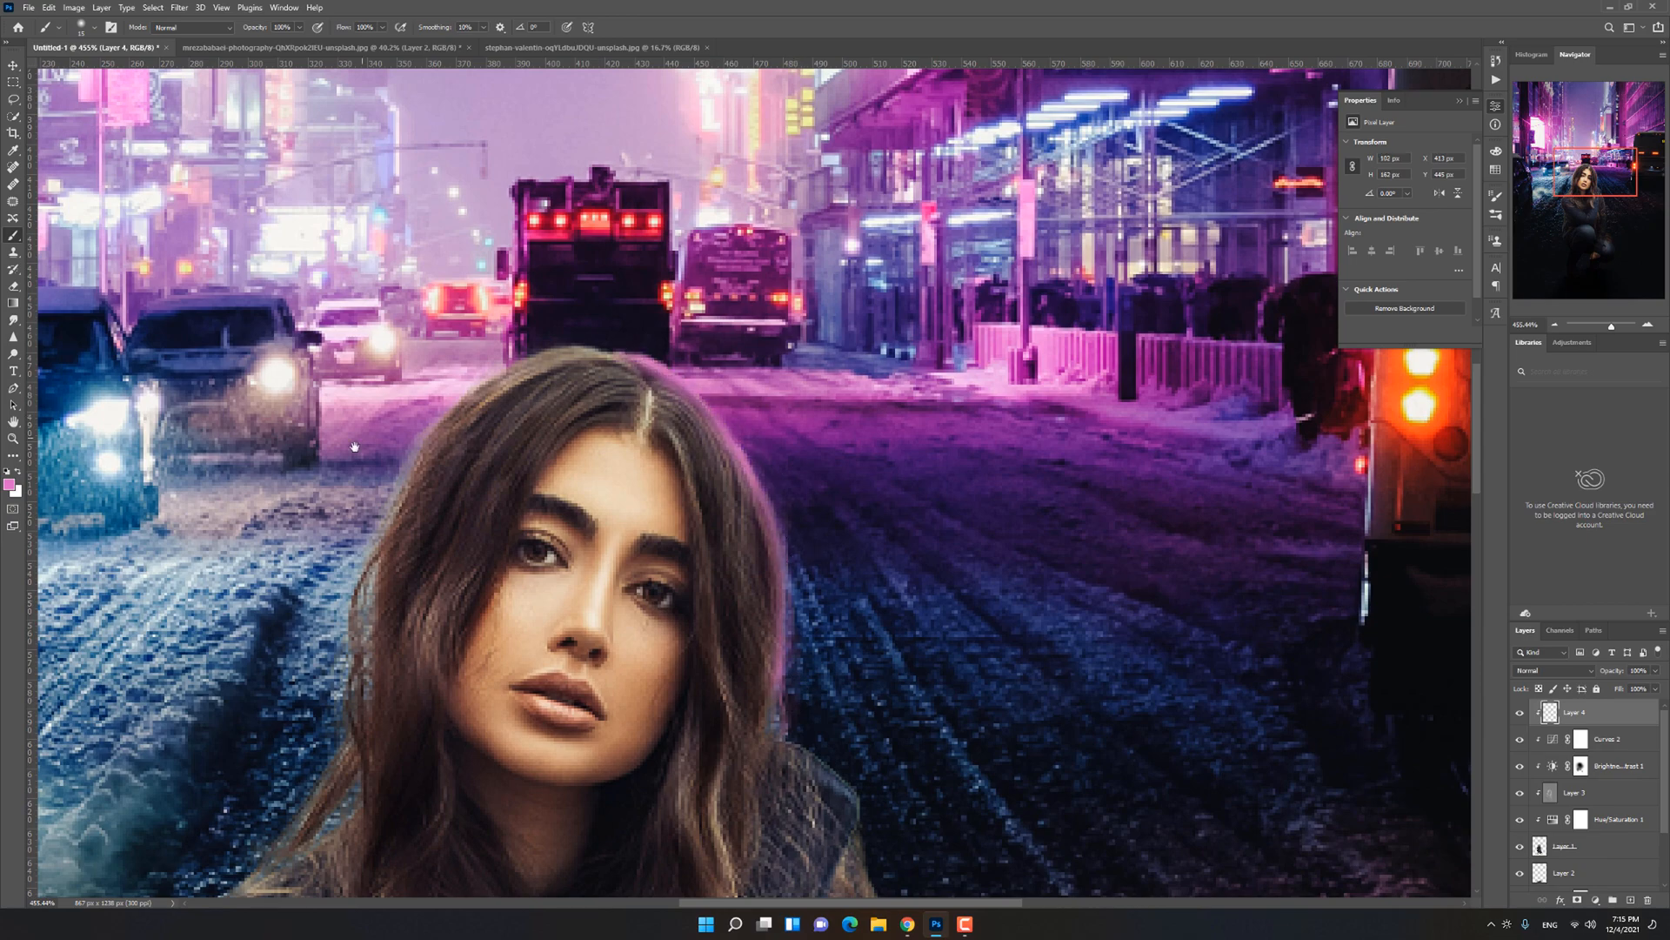
{"action": "left_click_drag", "start_coordinate": [355, 451], "coordinate": [515, 430]}
{"action": "mouse_move", "coordinate": [674, 346]}
{"action": "left_mouse_down"}
{"action": "mouse_move", "coordinate": [553, 456]}
{"action": "mouse_move", "coordinate": [524, 564]}
{"action": "left_mouse_up"}
Step: Try painting a blue rim light along the woman's shoulder and sleeve on the clipped layer
{"action": "key", "text": "ctrl+0"}
{"action": "scroll", "coordinate": [667, 477], "scroll_direction": "up", "scroll_amount": 8}
{"action": "left_click_drag", "start_coordinate": [727, 444], "coordinate": [703, 498]}
{"action": "left_click", "coordinate": [719, 454], "text": "alt"}
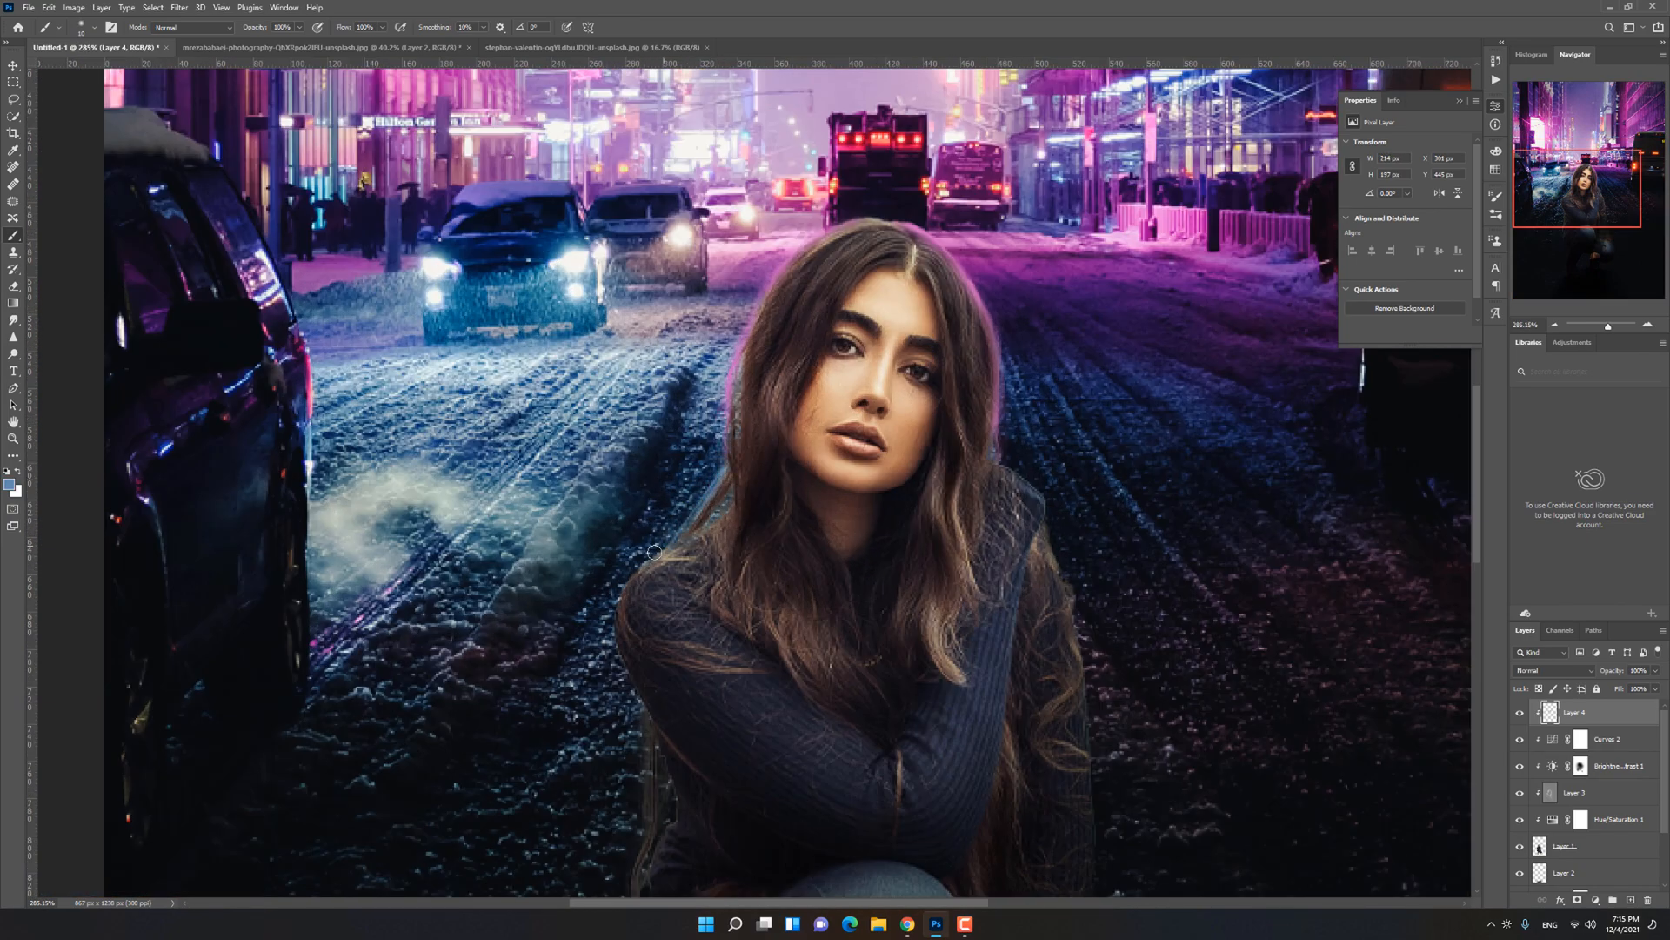
{"action": "scroll", "coordinate": [651, 566], "scroll_direction": "up", "scroll_amount": 4}
{"action": "scroll", "coordinate": [641, 622], "scroll_direction": "down", "scroll_amount": 2}
{"action": "scroll", "coordinate": [694, 539], "scroll_direction": "down", "scroll_amount": 8}
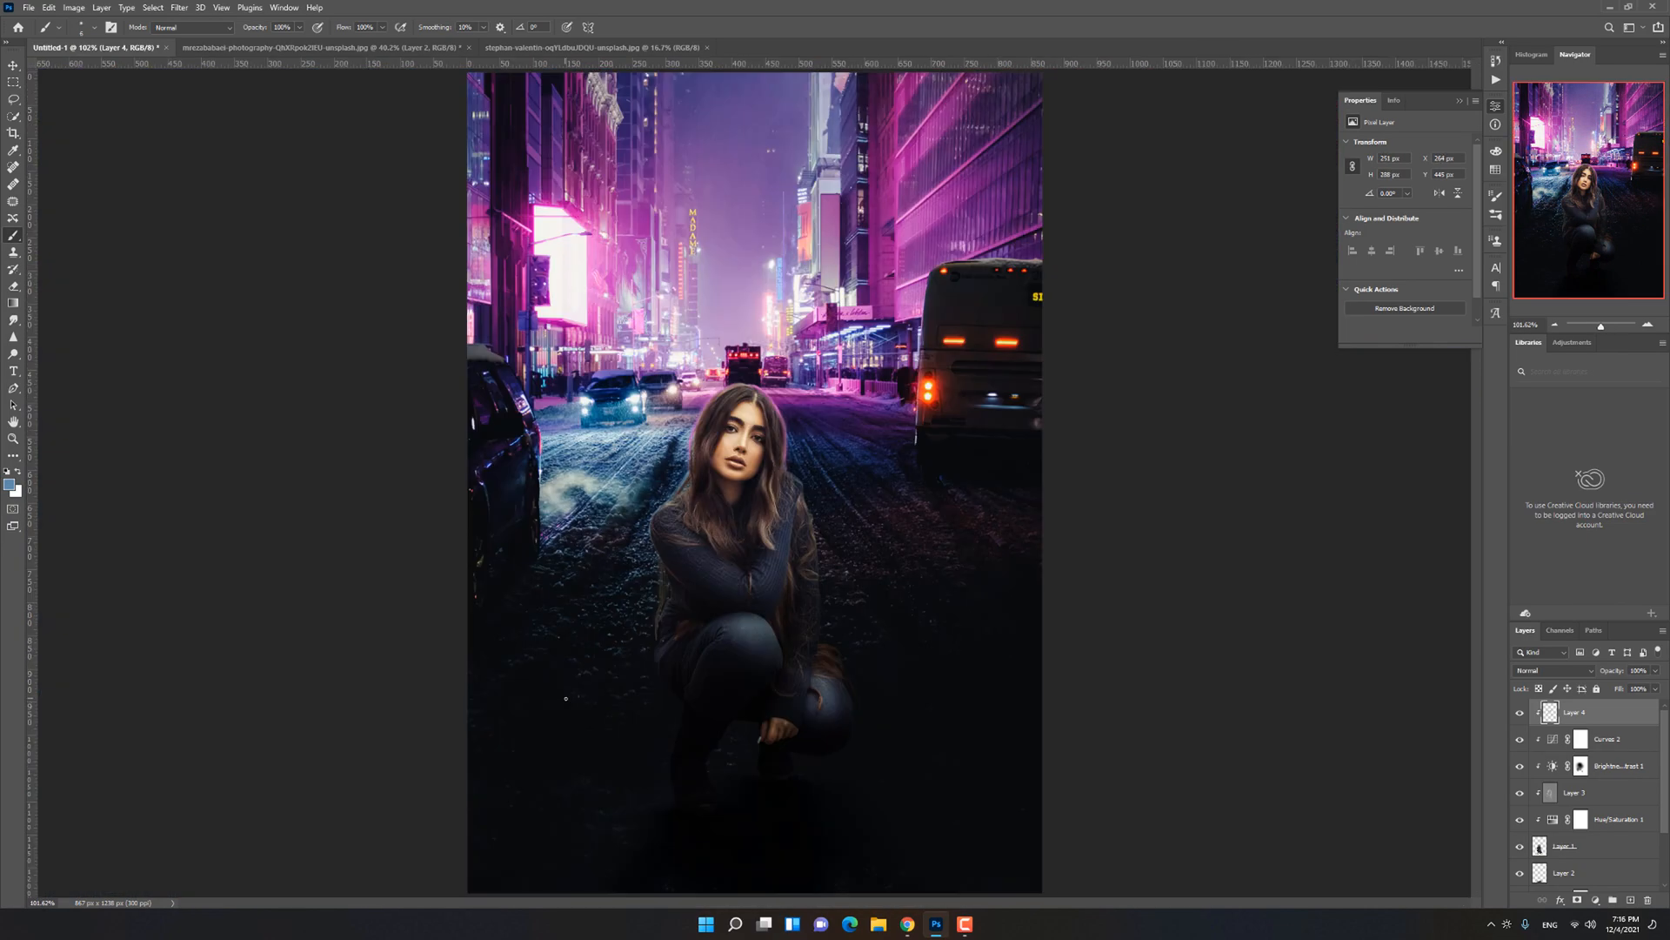
Step: Delete the layer holding the pink and blue rim-light paint
{"action": "scroll", "coordinate": [803, 469], "scroll_direction": "up", "scroll_amount": 4}
{"action": "key", "text": "e"}
{"action": "mouse_move", "coordinate": [1612, 670]}
{"action": "left_mouse_down"}
{"action": "mouse_move", "coordinate": [1587, 671]}
{"action": "mouse_move", "coordinate": [1617, 671]}
{"action": "left_mouse_up"}
{"action": "key", "text": "Delete"}
Step: Erase the rough edge pixels along both sides of the woman's hair on Layer 1
{"action": "scroll", "coordinate": [1584, 798], "scroll_direction": "down", "scroll_amount": 2}
{"action": "left_click", "coordinate": [1579, 772]}
{"action": "scroll", "coordinate": [796, 461], "scroll_direction": "up", "scroll_amount": 6}
{"action": "left_click_drag", "start_coordinate": [768, 382], "coordinate": [754, 470]}
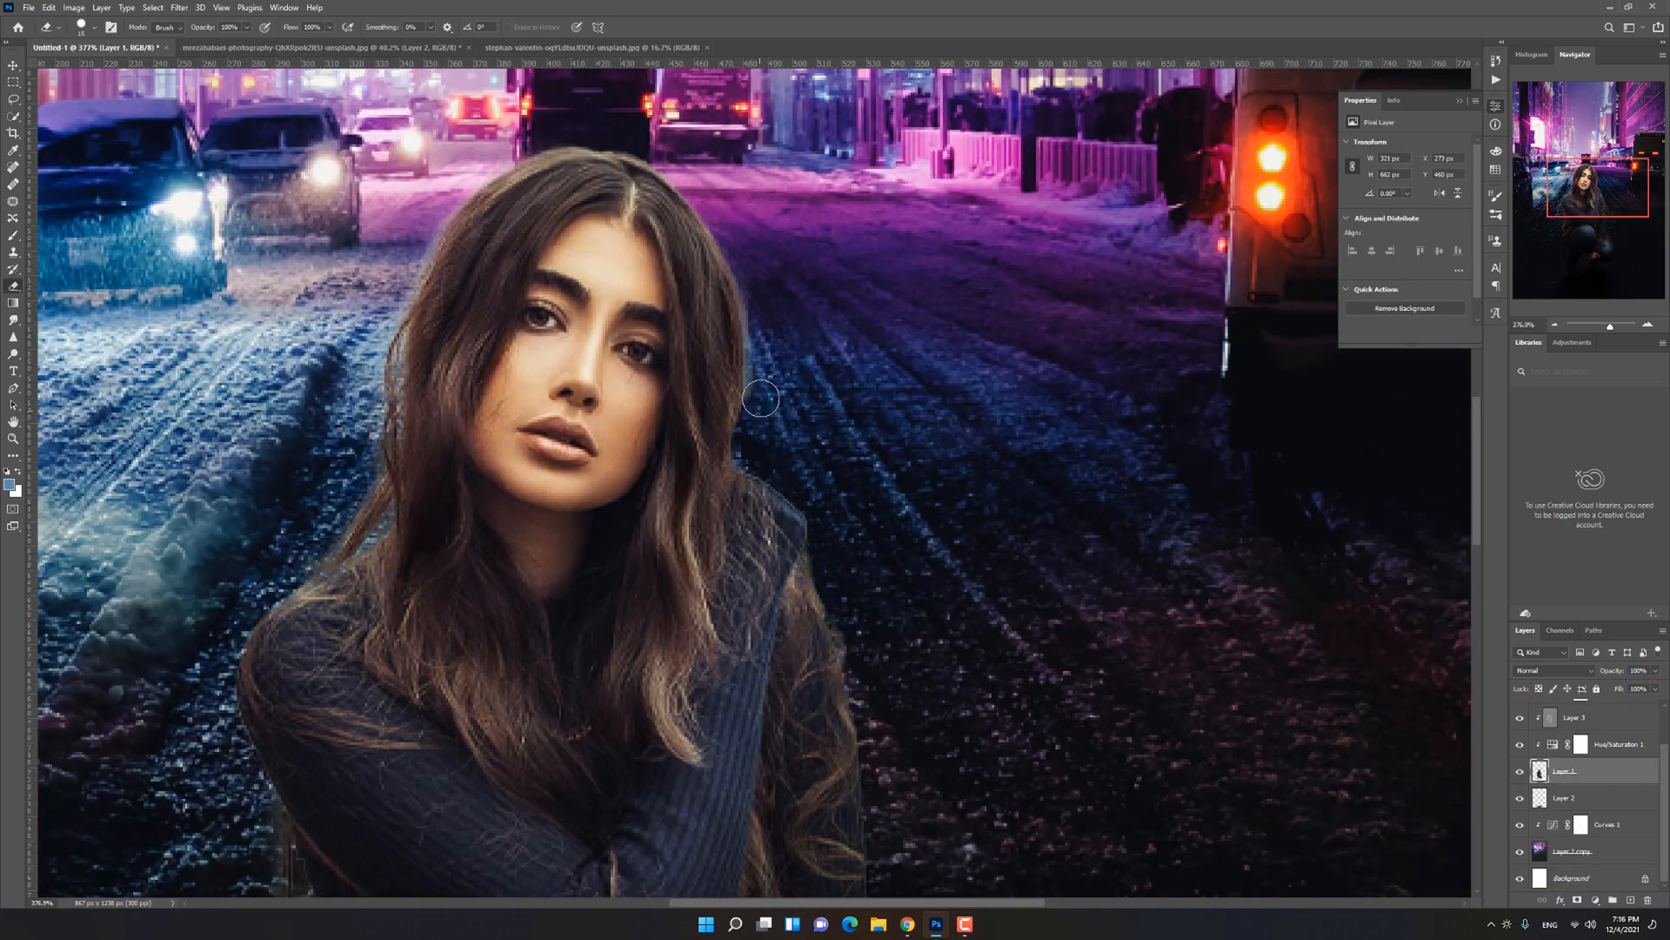
{"action": "left_click_drag", "start_coordinate": [744, 275], "coordinate": [769, 414]}
{"action": "left_click_drag", "start_coordinate": [372, 387], "coordinate": [371, 470]}
Step: Smudge the hair outline around the woman's head to soften the cut-out edge
{"action": "left_click", "coordinate": [13, 320]}
{"action": "mouse_move", "coordinate": [465, 195]}
{"action": "left_mouse_down"}
{"action": "mouse_move", "coordinate": [395, 341]}
{"action": "mouse_move", "coordinate": [373, 344]}
{"action": "left_mouse_up"}
{"action": "scroll", "coordinate": [726, 400], "scroll_direction": "up", "scroll_amount": 3}
{"action": "scroll", "coordinate": [729, 398], "scroll_direction": "down", "scroll_amount": 2}
{"action": "key", "text": "bracketright"}
{"action": "key", "text": "bracketright"}
Step: Smudge the edges along the woman's shoulder, arm and hanging hair with a larger tip
{"action": "scroll", "coordinate": [750, 462], "scroll_direction": "down", "scroll_amount": 1}
{"action": "scroll", "coordinate": [811, 502], "scroll_direction": "up", "scroll_amount": 1}
{"action": "scroll", "coordinate": [293, 578], "scroll_direction": "down", "scroll_amount": 1}
{"action": "left_click_drag", "start_coordinate": [228, 783], "coordinate": [571, 435]}
{"action": "key", "text": "bracketright"}
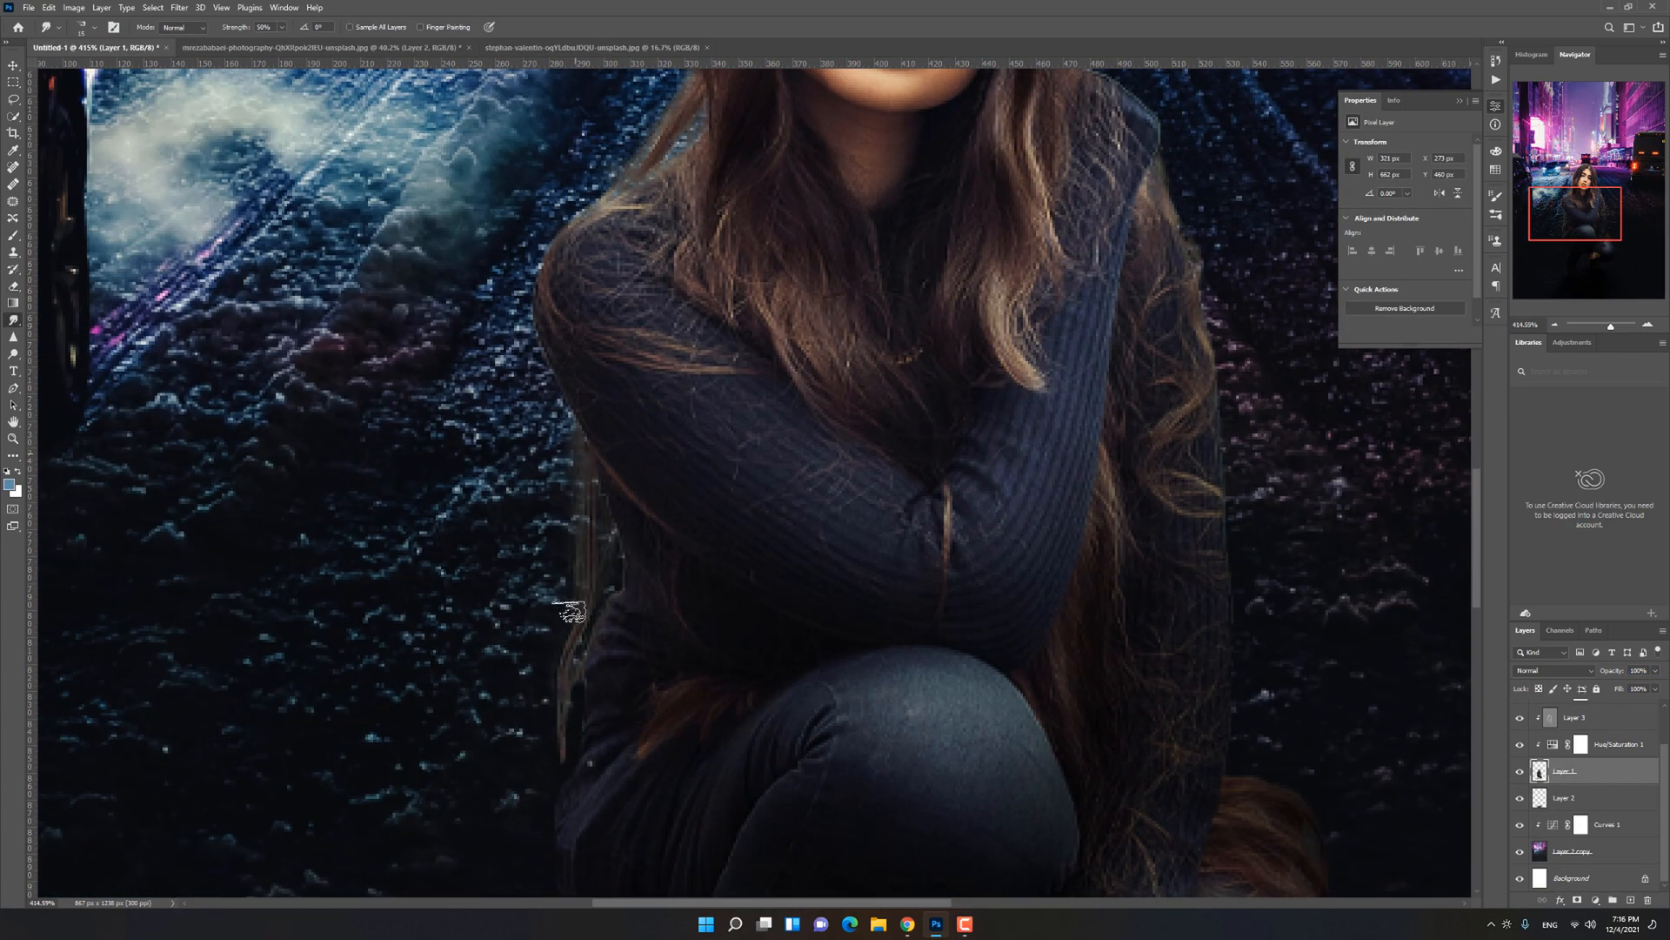
{"action": "left_click_drag", "start_coordinate": [571, 609], "coordinate": [567, 663]}
{"action": "mouse_move", "coordinate": [609, 331]}
{"action": "left_mouse_down"}
{"action": "mouse_move", "coordinate": [510, 736]}
{"action": "mouse_move", "coordinate": [471, 793]}
{"action": "left_mouse_up"}
Step: Add a new layer above the Curves 2 adjustment for the woman's pink rim light
{"action": "scroll", "coordinate": [1601, 757], "scroll_direction": "up", "scroll_amount": 2}
{"action": "left_click", "coordinate": [1614, 713]}
{"action": "left_click", "coordinate": [1631, 899]}
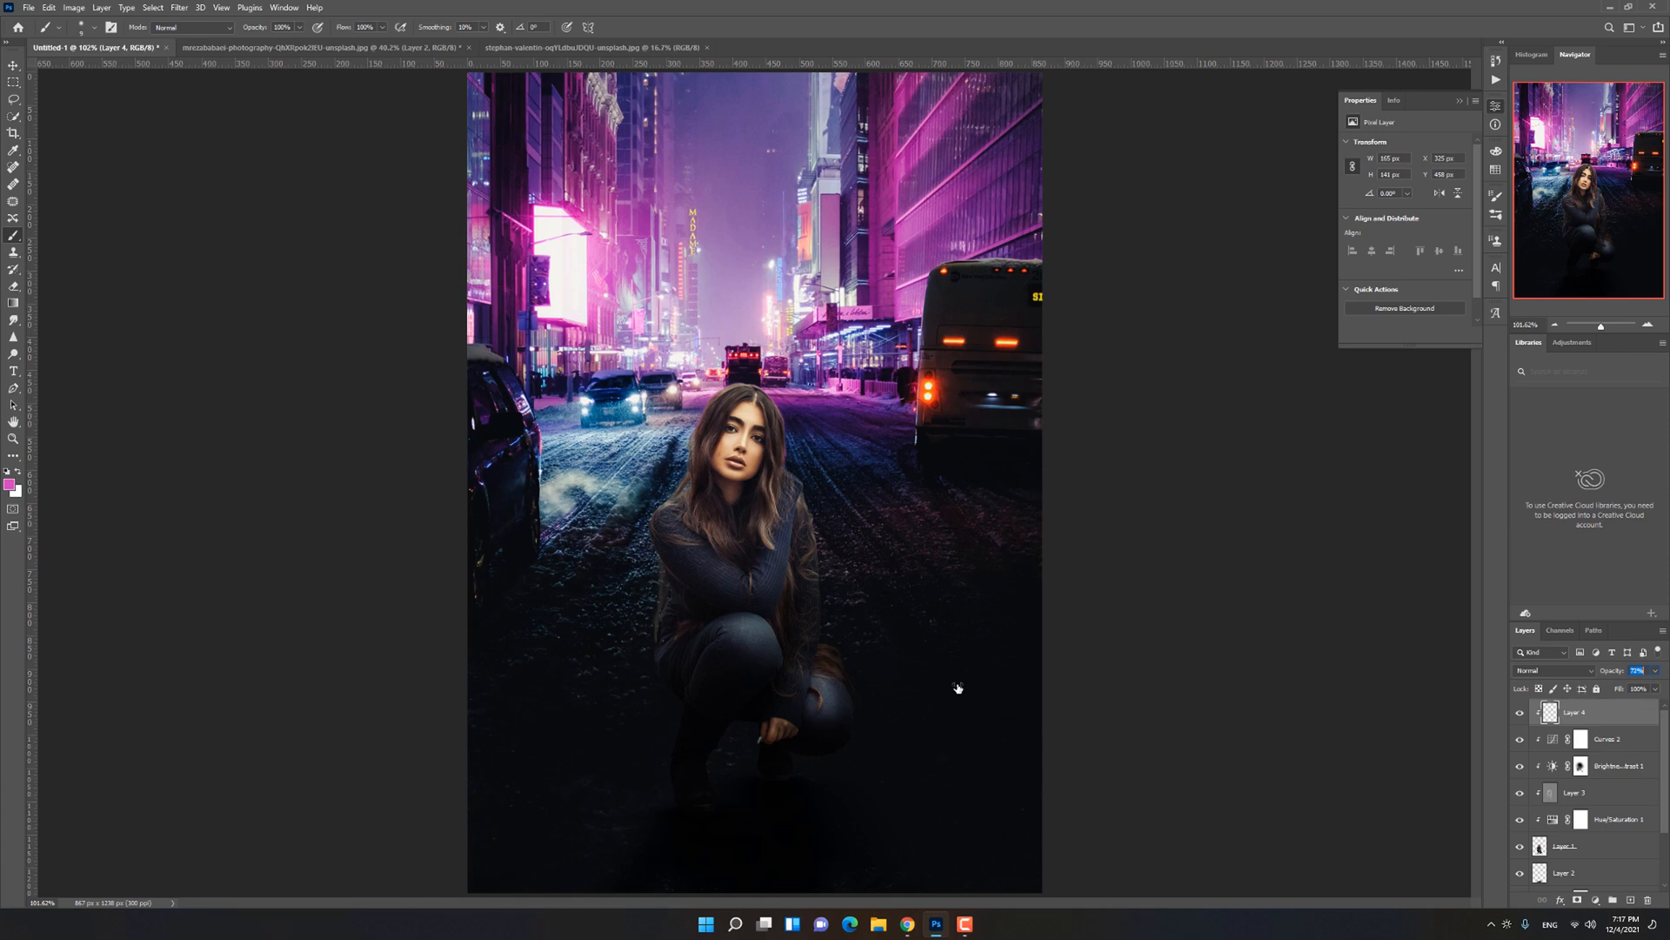
Step: Sample blue tones from the scene and paint a blue glow along the woman's shoulder and sleeve on Layer 4
{"action": "scroll", "coordinate": [733, 570], "scroll_direction": "up", "scroll_amount": 5}
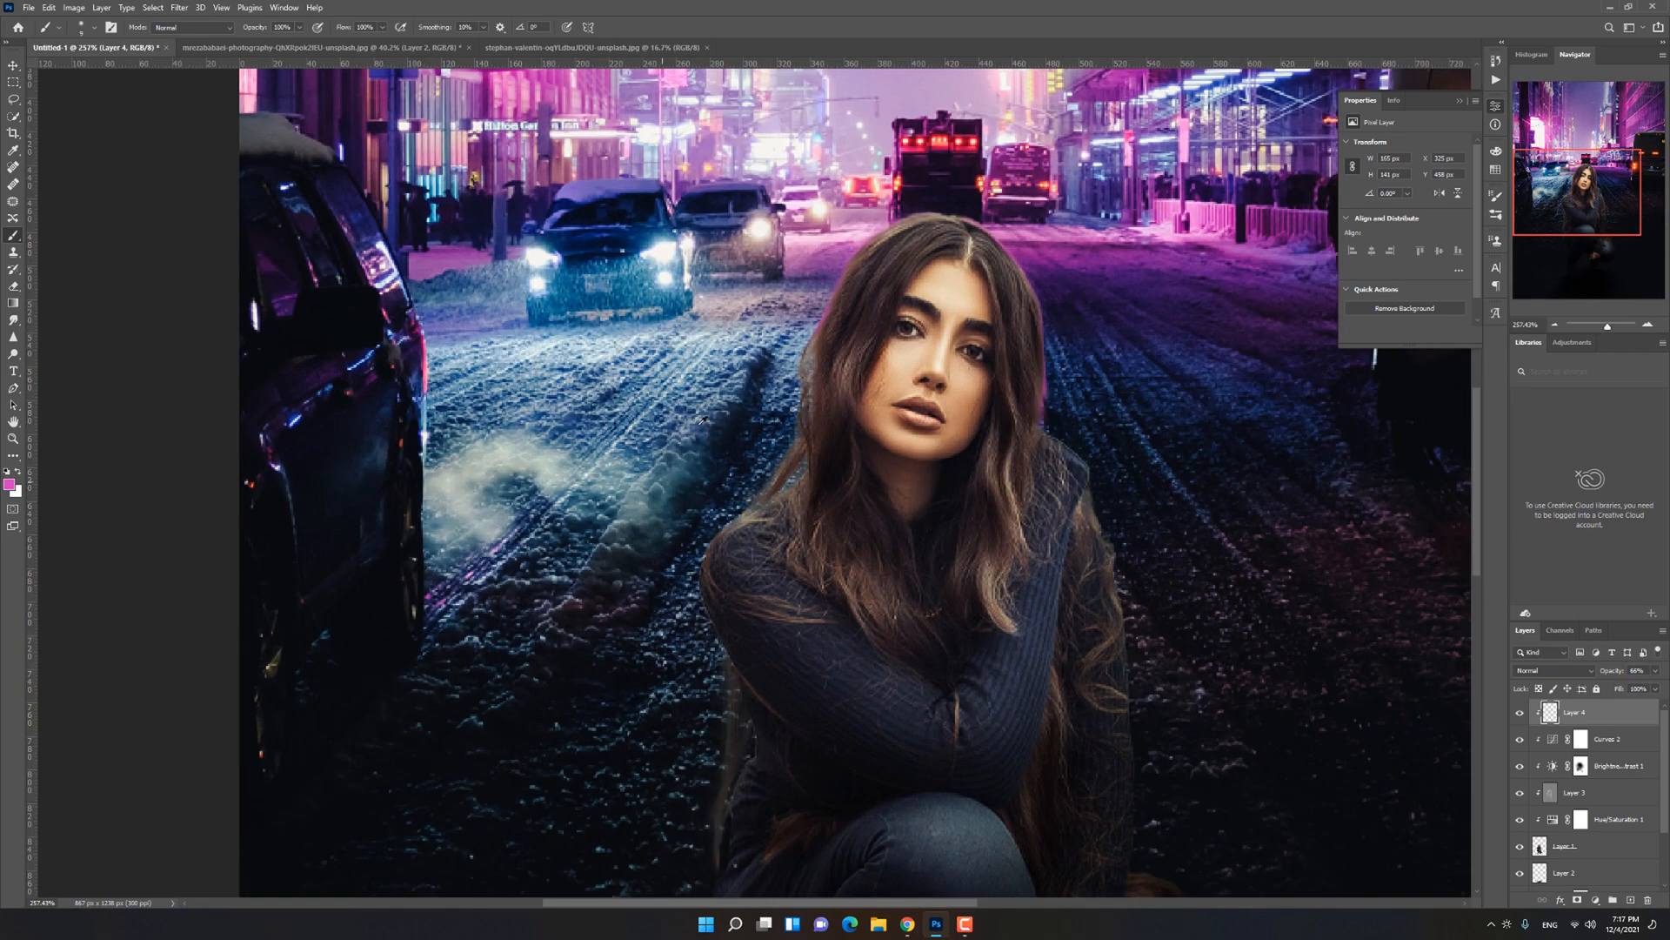
{"action": "left_click", "coordinate": [786, 350], "text": "alt"}
{"action": "scroll", "coordinate": [783, 355], "scroll_direction": "up", "scroll_amount": 1}
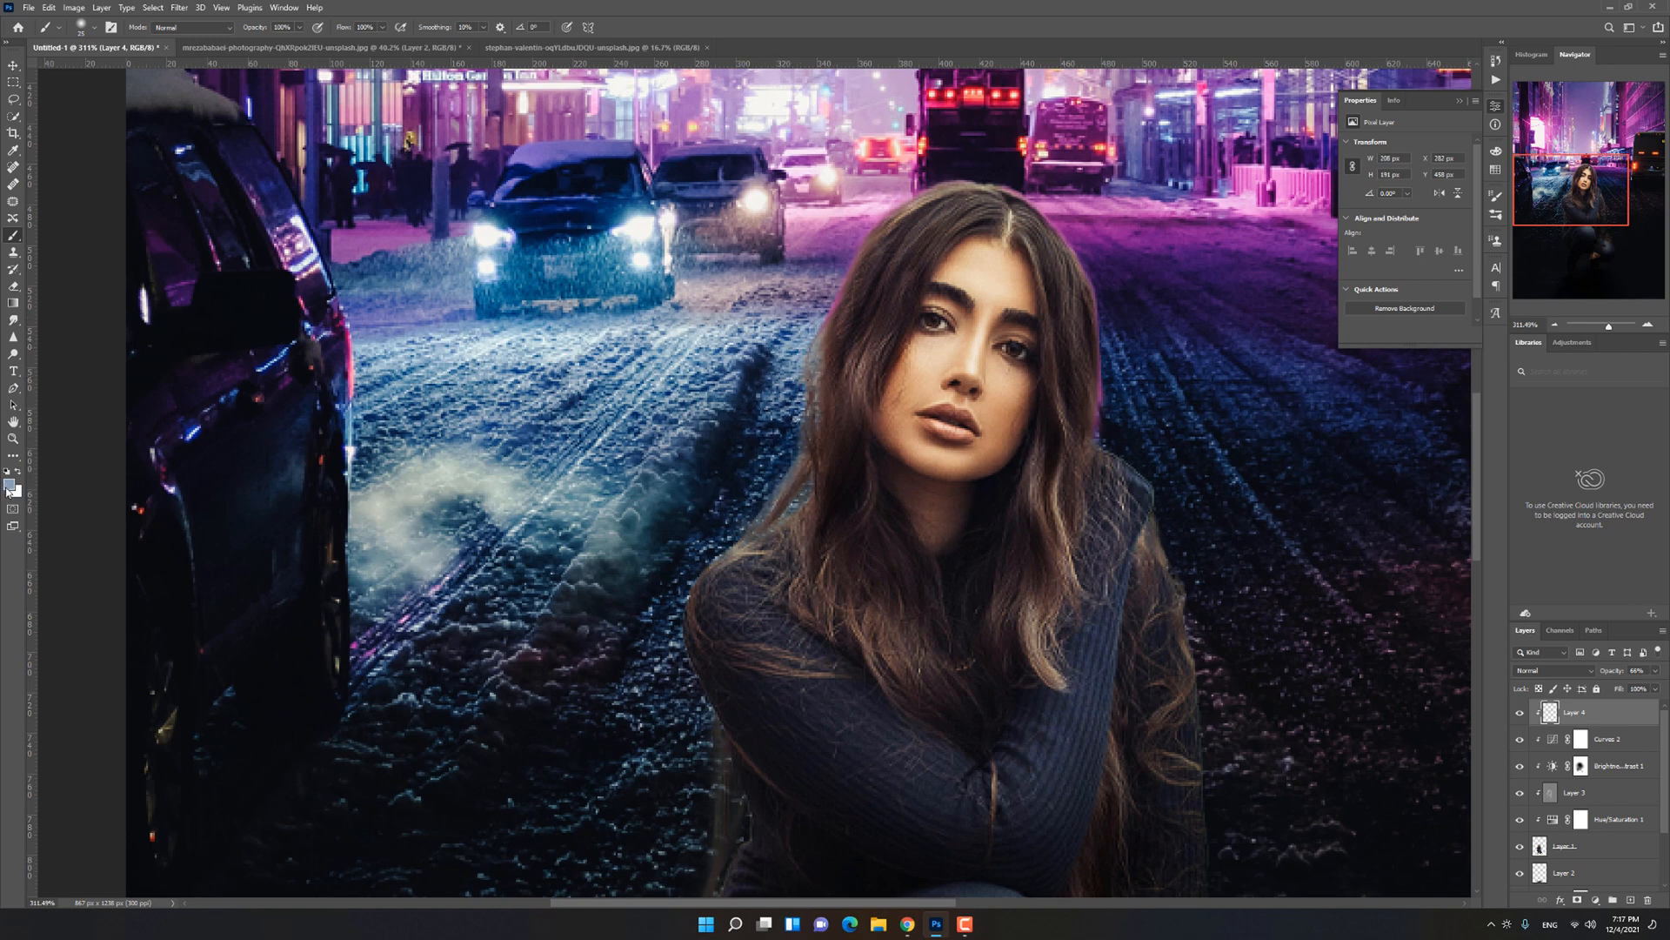
{"action": "left_click", "coordinate": [604, 233], "text": "alt"}
{"action": "scroll", "coordinate": [721, 523], "scroll_direction": "up", "scroll_amount": 1}
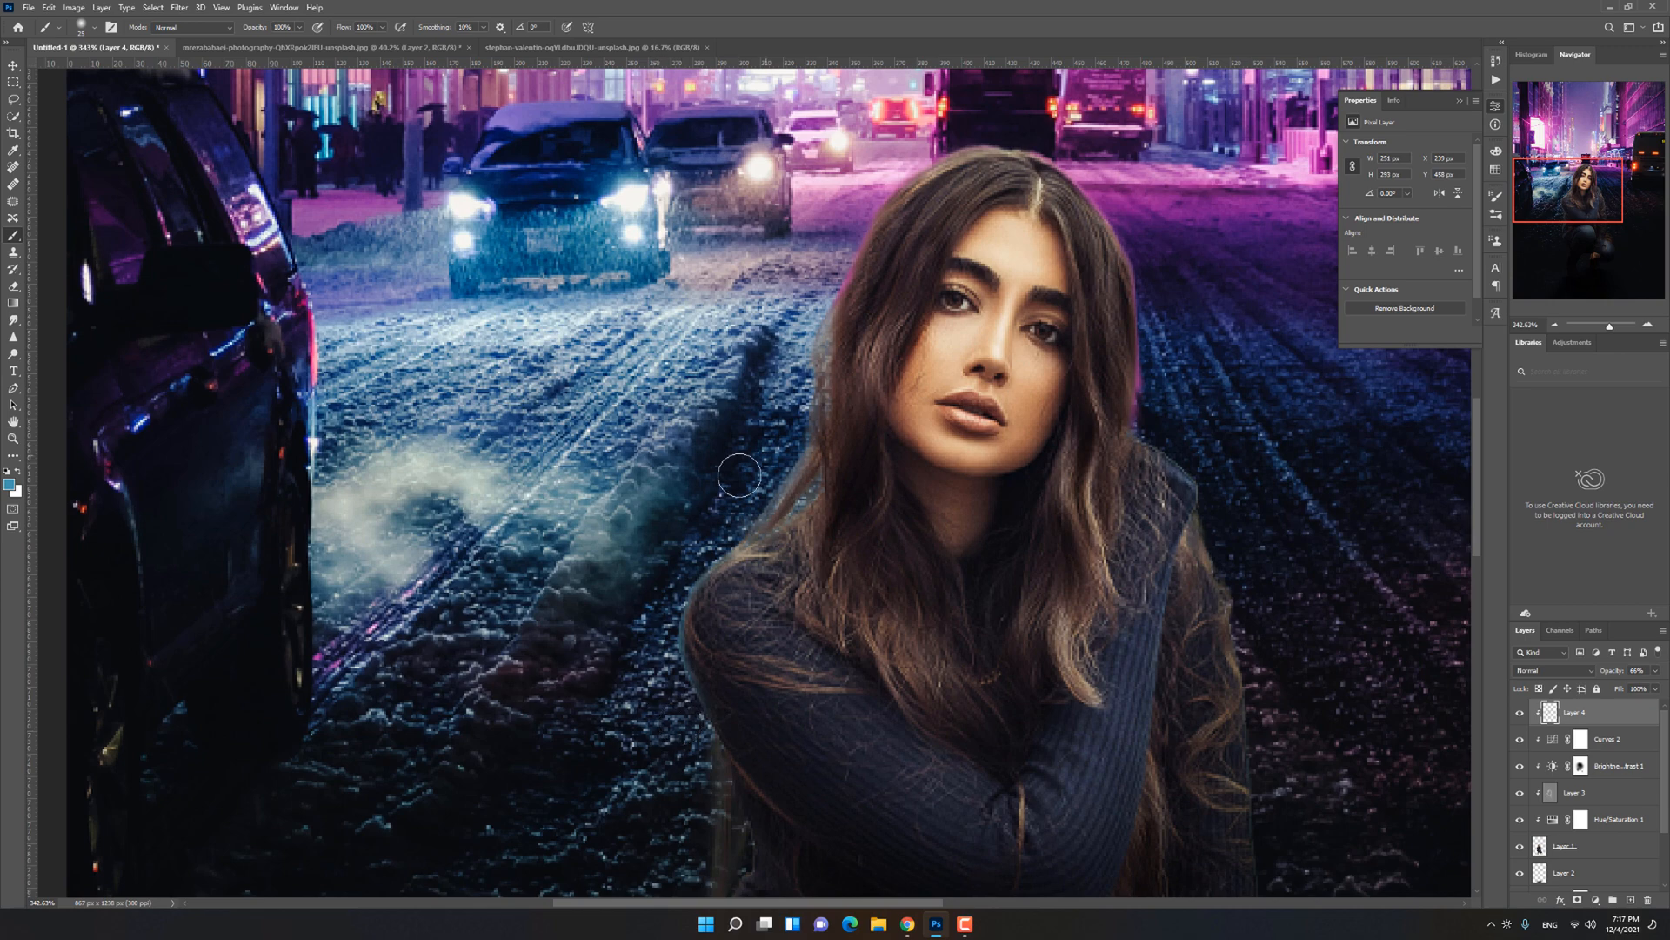
{"action": "scroll", "coordinate": [696, 487], "scroll_direction": "down", "scroll_amount": 5}
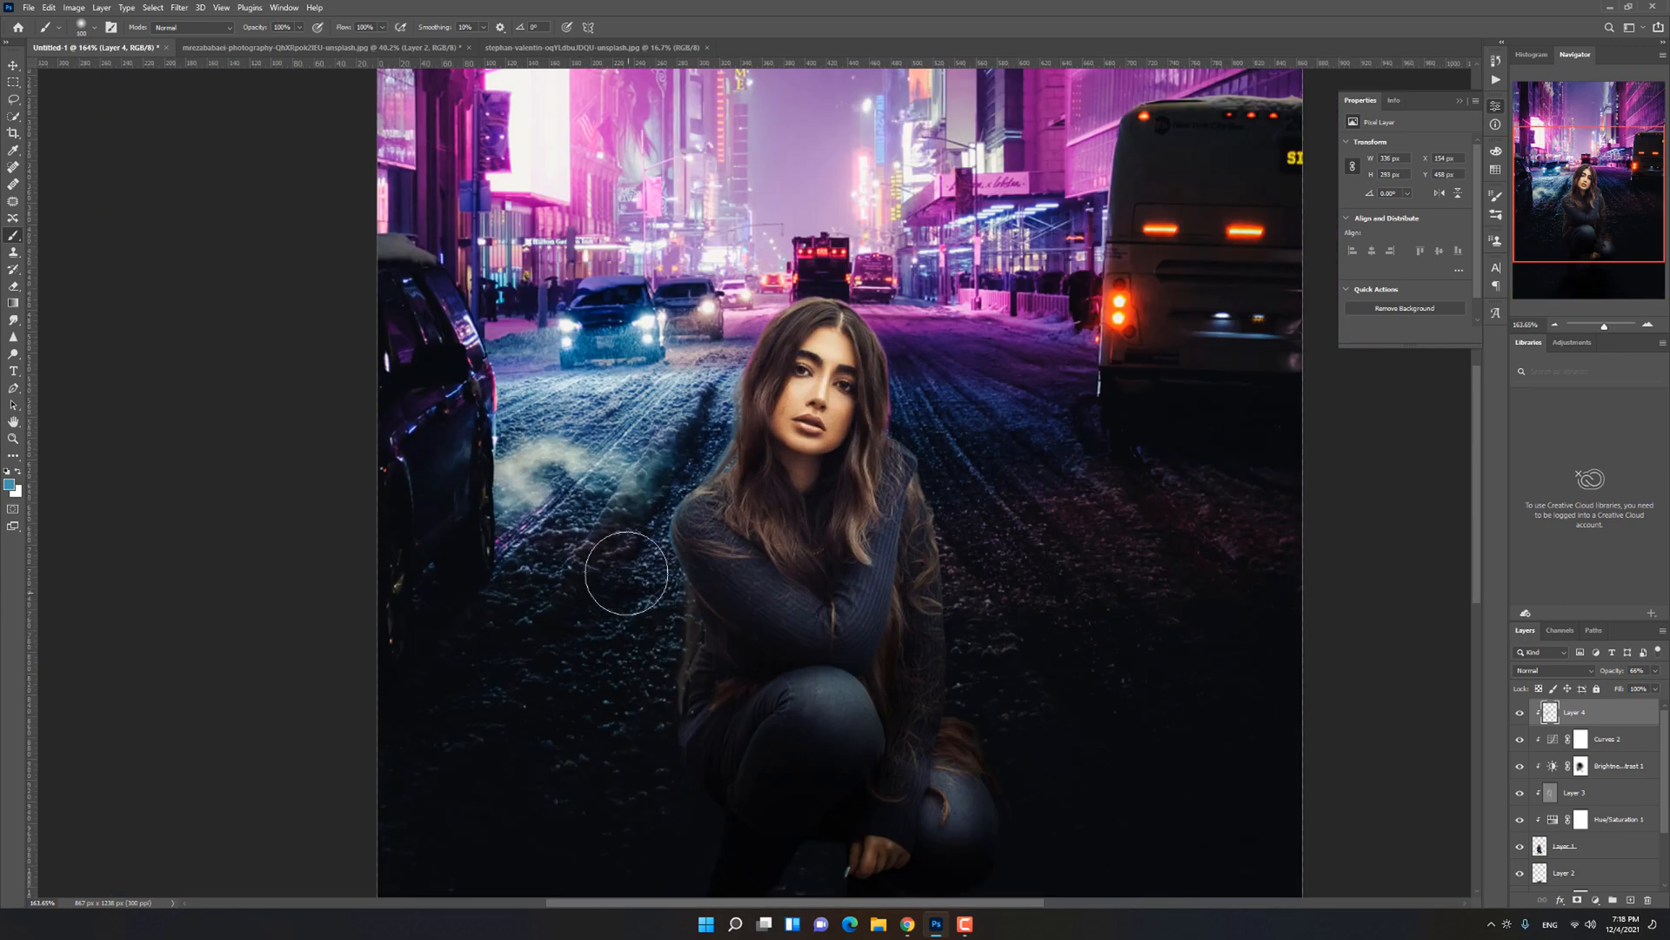
Step: Sample pink from the street, paint it over the woman's hair on a new clipped layer and set Overlay blending
{"action": "left_click", "coordinate": [965, 304], "text": "alt"}
{"action": "key", "text": "ctrl+shift+alt+n"}
{"action": "scroll", "coordinate": [944, 415], "scroll_direction": "up", "scroll_amount": 5}
{"action": "mouse_move", "coordinate": [886, 387]}
{"action": "left_mouse_down"}
{"action": "mouse_move", "coordinate": [606, 246]}
{"action": "mouse_move", "coordinate": [601, 331]}
{"action": "left_mouse_up"}
{"action": "left_click", "coordinate": [1554, 671]}
{"action": "left_click", "coordinate": [1544, 738]}
{"action": "key", "text": "bracketright"}
{"action": "key", "text": "ctrl+0"}
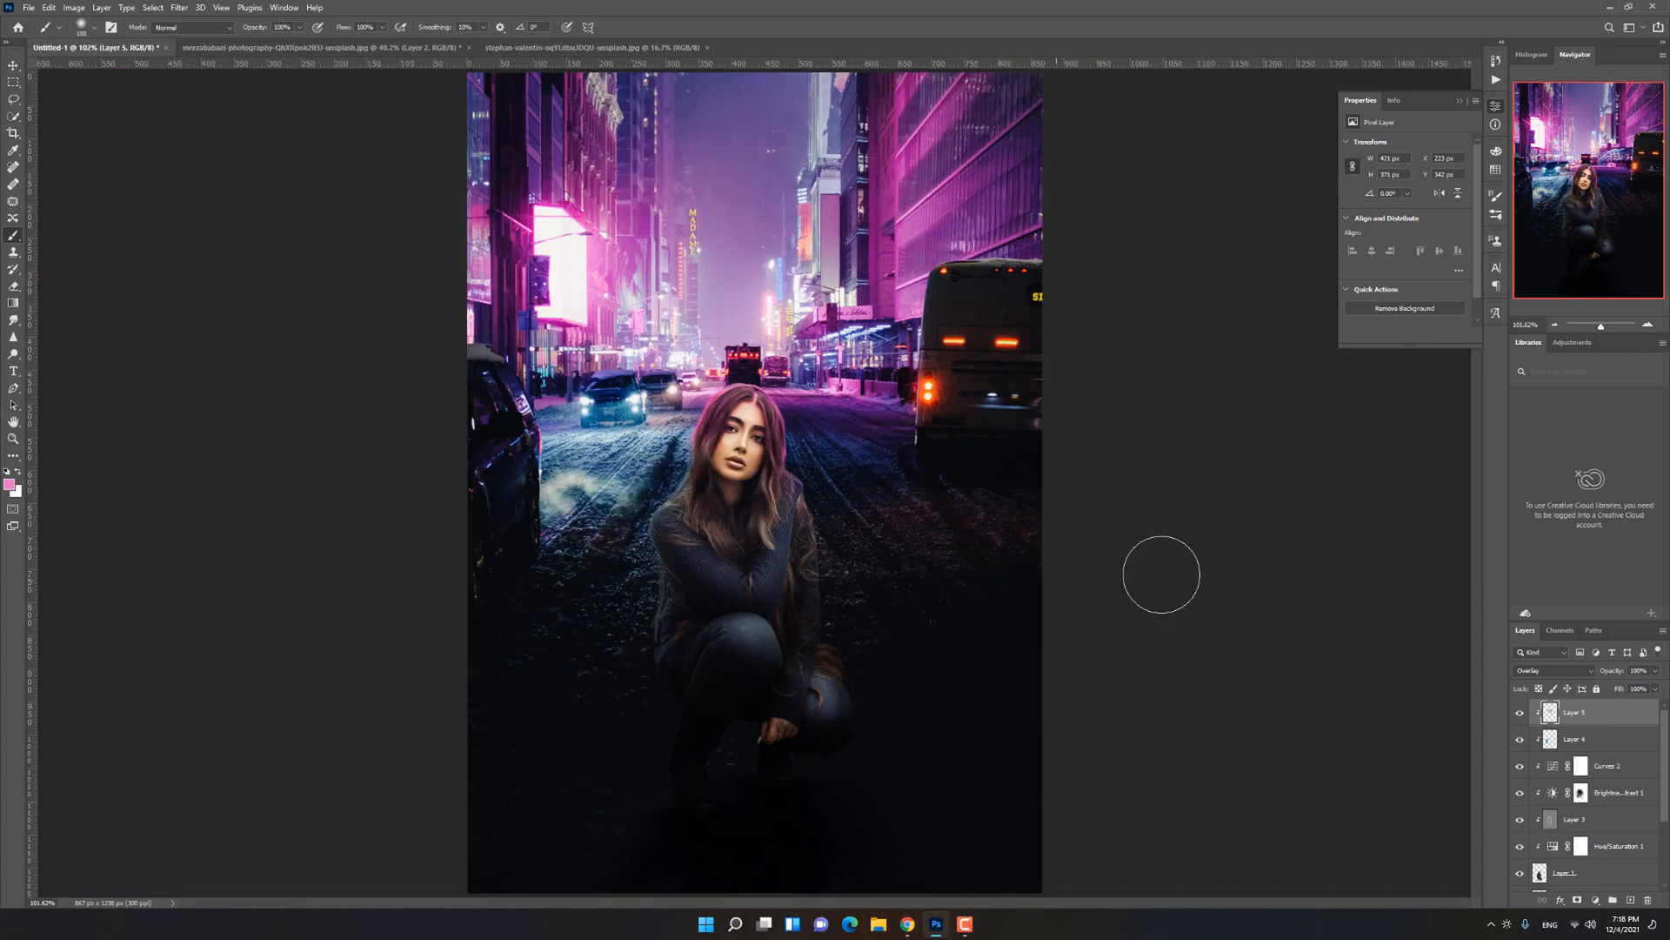
{"action": "key", "text": "bracketright"}
Step: Set Layer 4's opacity to 48% and strongly reduce the opacity of the pink Overlay layer
{"action": "left_click", "coordinate": [1596, 740]}
{"action": "left_click_drag", "start_coordinate": [1612, 670], "coordinate": [1001, 654]}
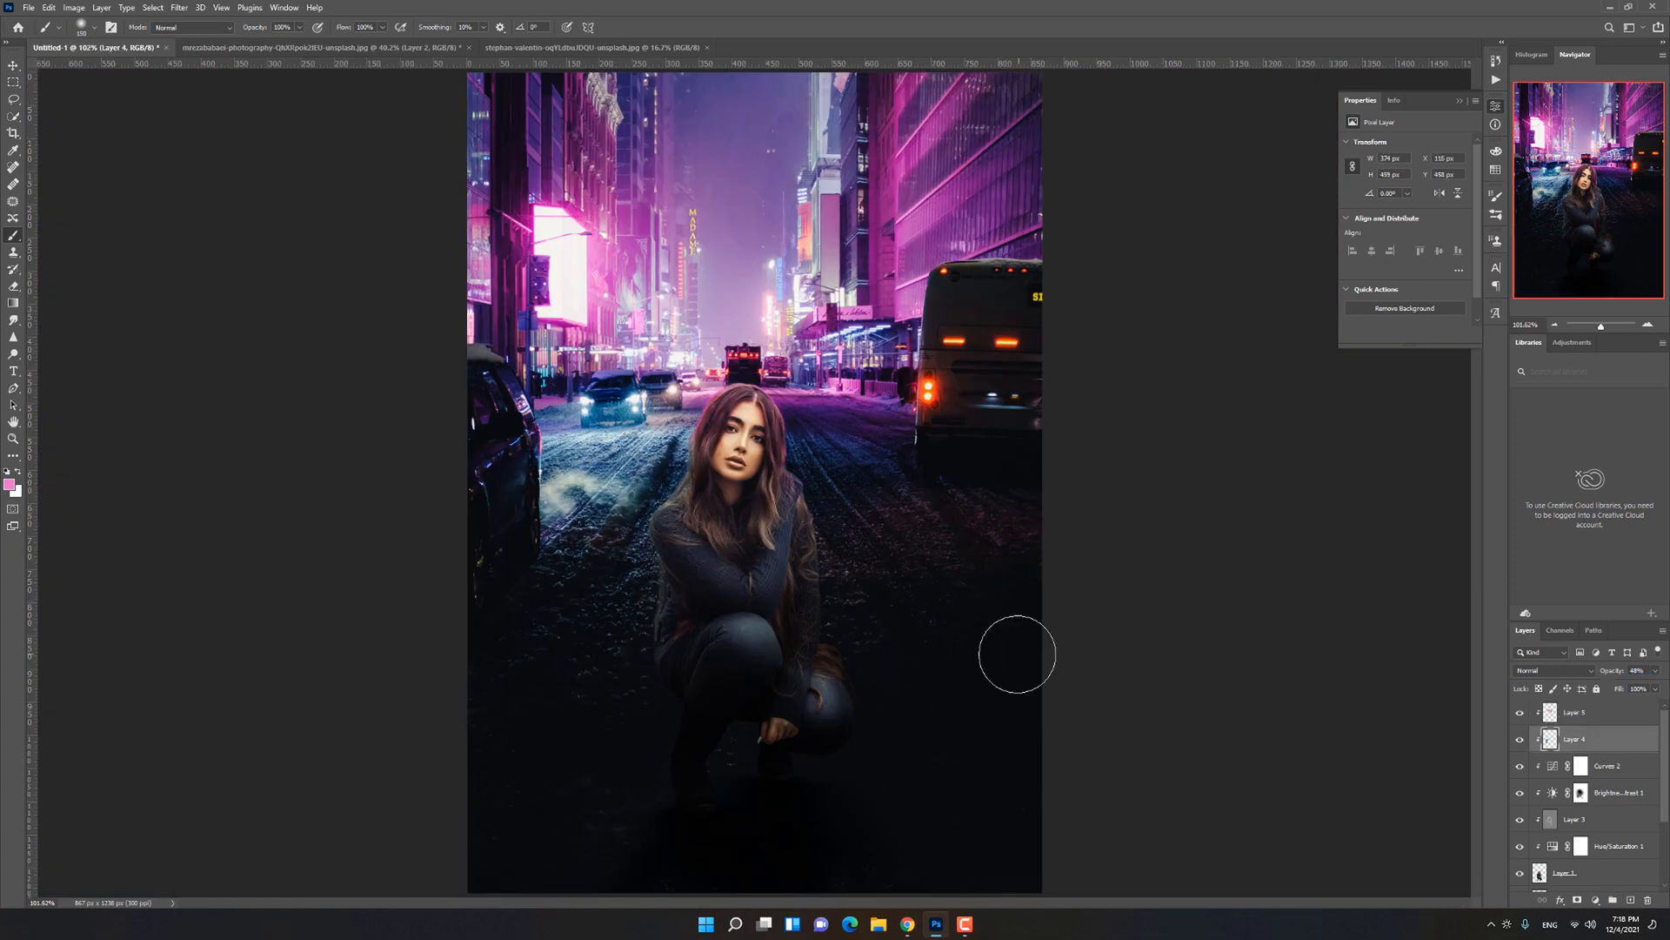
{"action": "left_click", "coordinate": [1596, 713]}
{"action": "left_click_drag", "start_coordinate": [1612, 671], "coordinate": [1190, 661]}
{"action": "left_click_drag", "start_coordinate": [1368, 674], "coordinate": [1100, 675]}
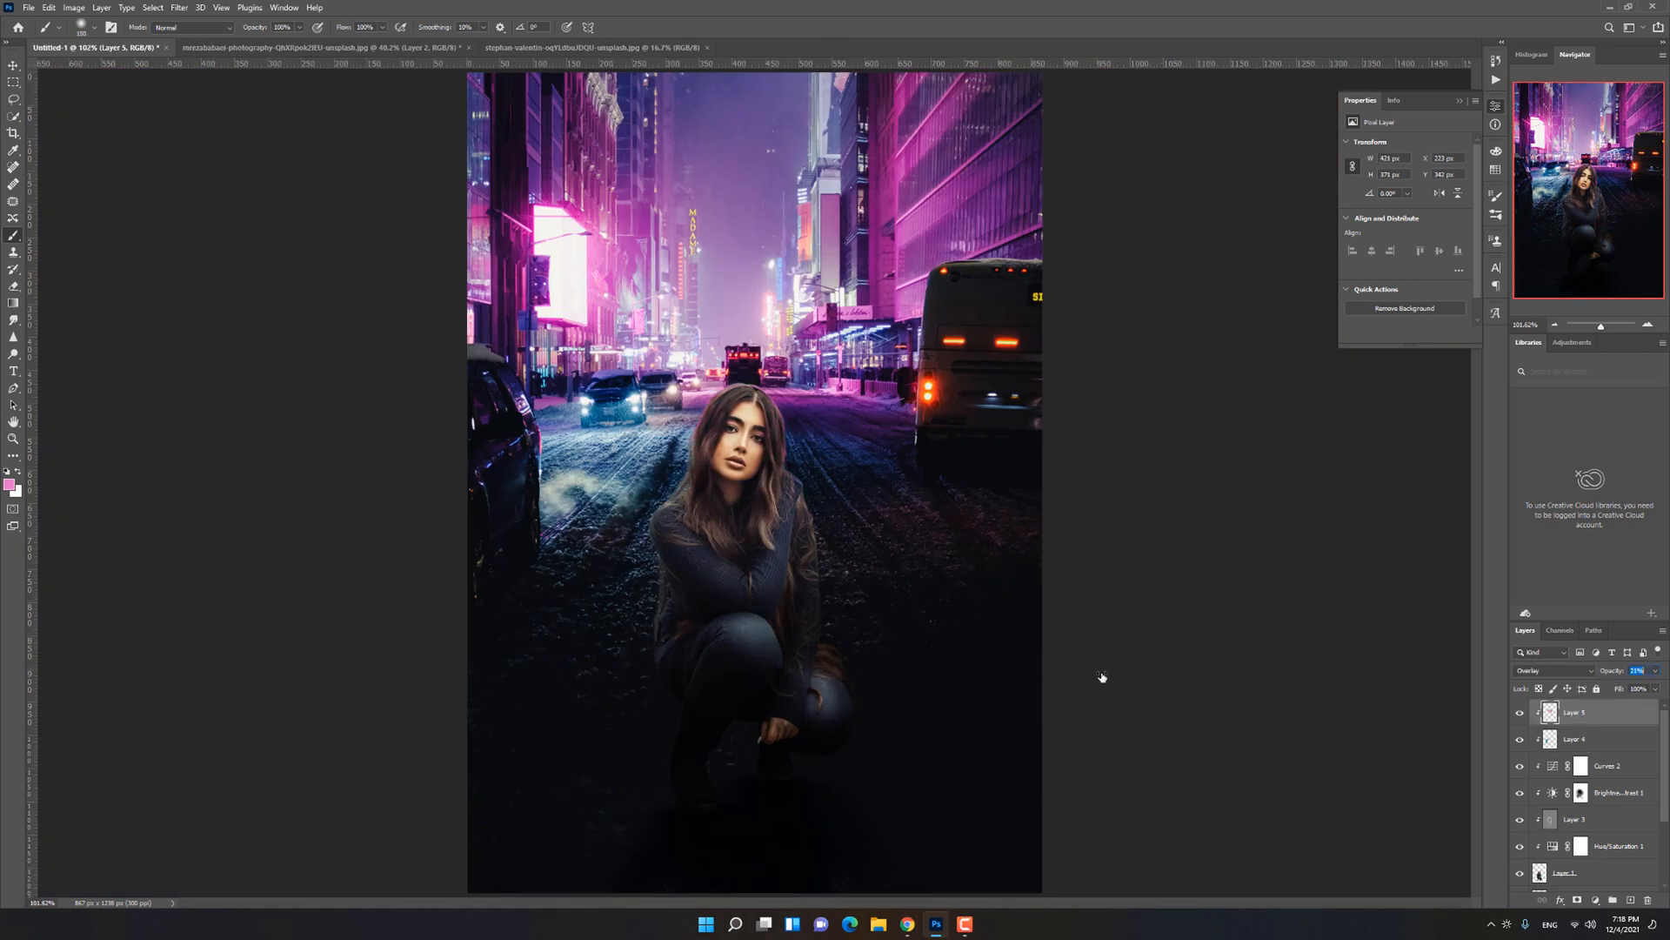
Step: Add a new layer clipped above Layer 5 and paint pink rim light along the edges of the woman's hair
{"action": "left_click", "coordinate": [1630, 899]}
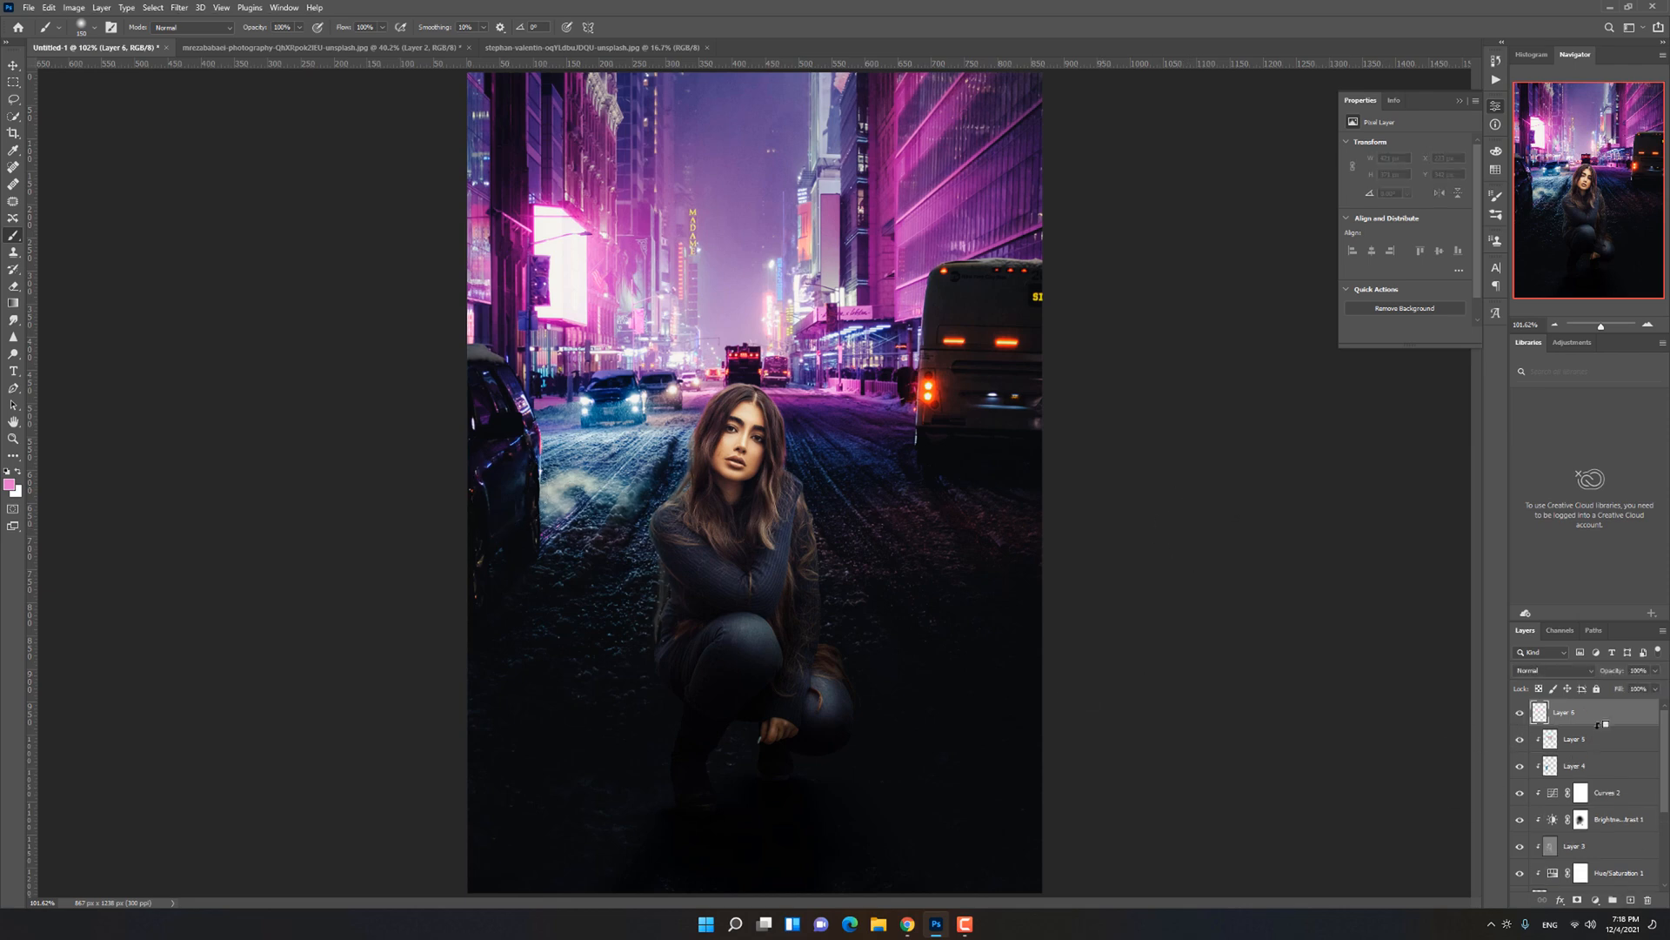
{"action": "left_click", "coordinate": [1604, 725], "text": "alt"}
{"action": "scroll", "coordinate": [696, 413], "scroll_direction": "up", "scroll_amount": 7}
{"action": "key", "text": "alt+bracketleft"}
{"action": "left_click", "coordinate": [1601, 712]}
{"action": "key", "text": "bracketleft"}
{"action": "key", "text": "bracketleft"}
{"action": "key", "text": "bracketleft"}
{"action": "key", "text": "bracketleft"}
{"action": "key", "text": "bracketleft"}
{"action": "key", "text": "bracketleft"}
{"action": "key", "text": "bracketleft"}
{"action": "key", "text": "bracketleft"}
{"action": "key", "text": "bracketleft"}
{"action": "key", "text": "bracketleft"}
{"action": "key", "text": "bracketleft"}
{"action": "scroll", "coordinate": [687, 390], "scroll_direction": "up", "scroll_amount": 3}
{"action": "key", "text": "bracketright"}
{"action": "key", "text": "bracketright"}
{"action": "key", "text": "bracketright"}
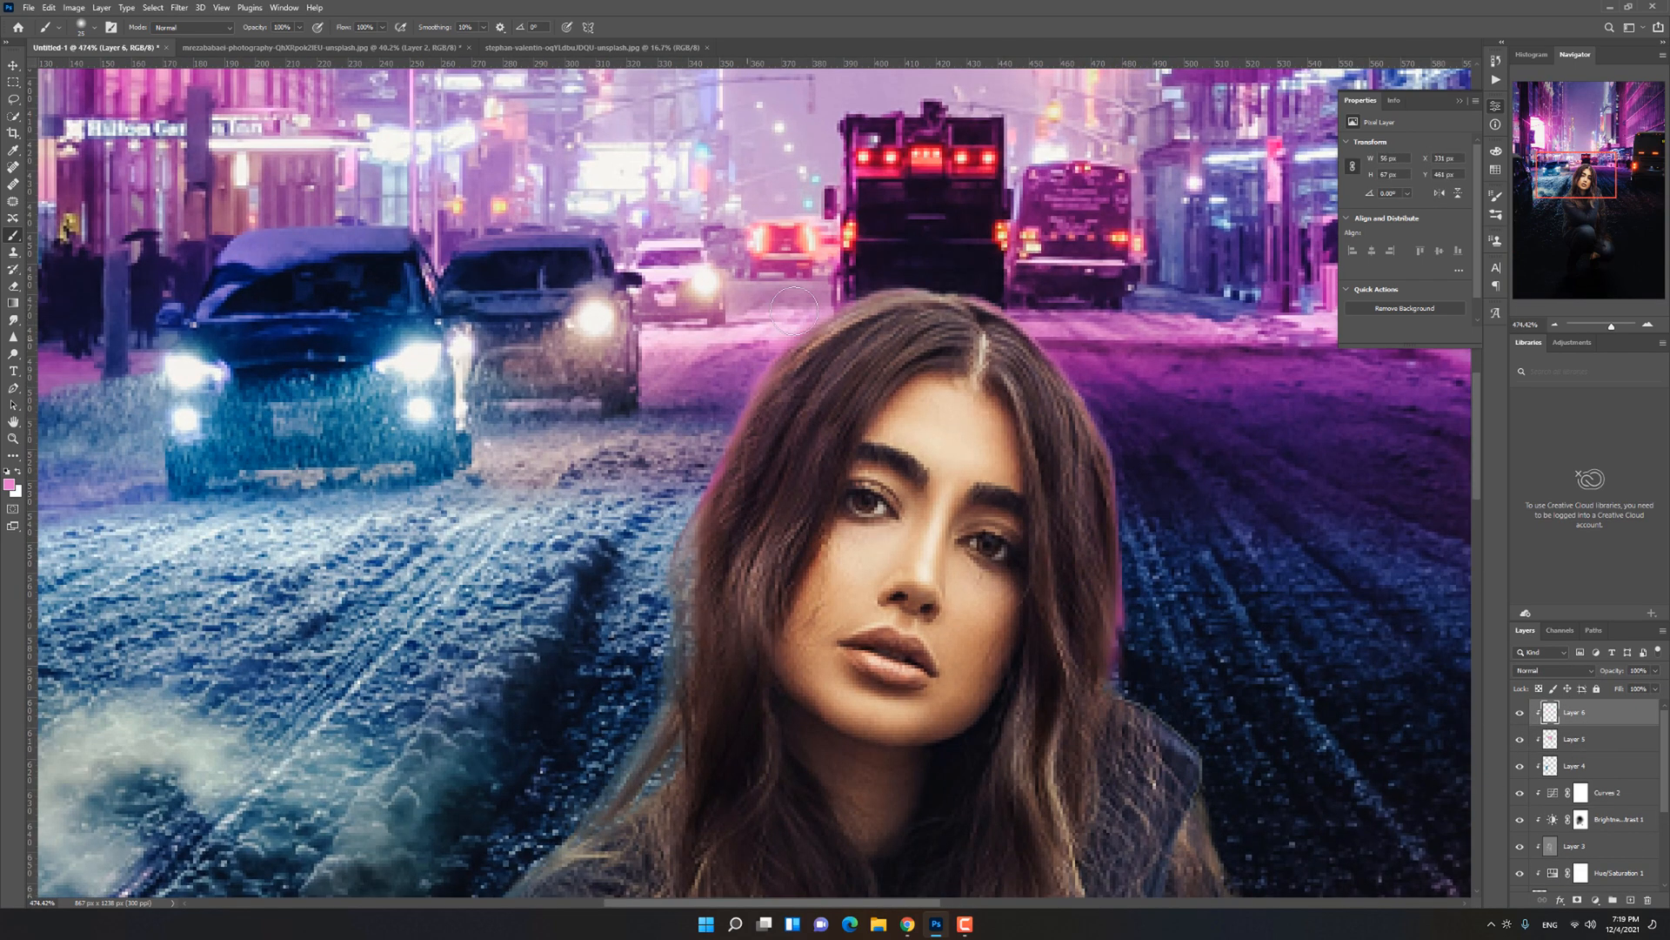
{"action": "key", "text": "bracketright"}
{"action": "key", "text": "ctrl+0"}
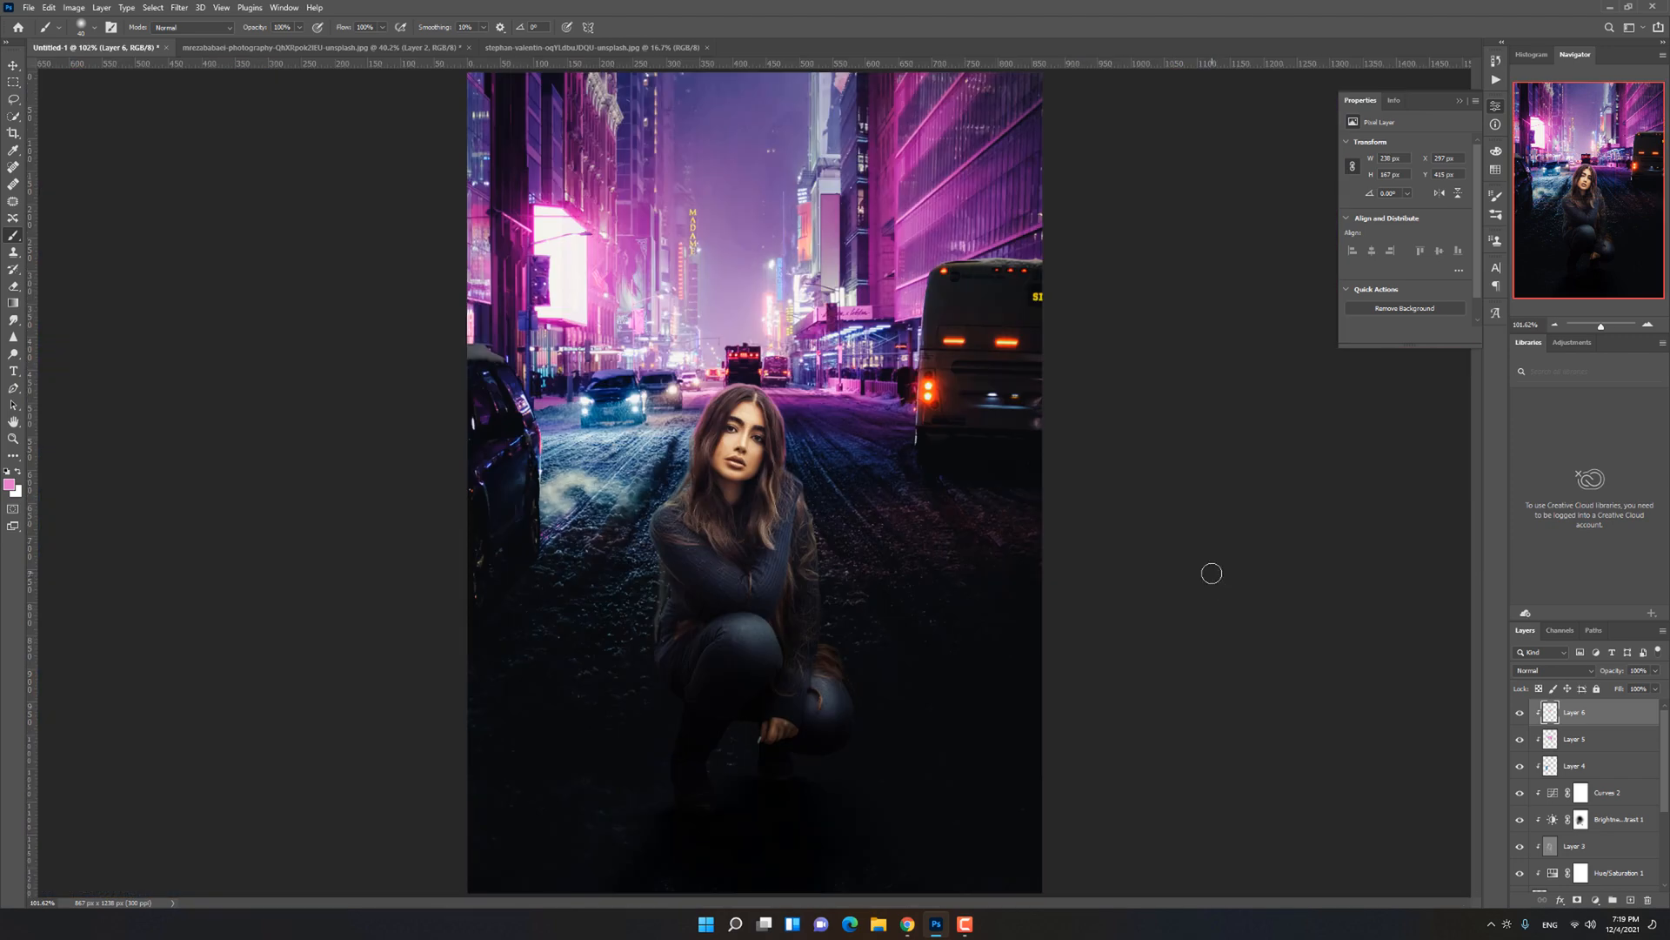
Step: Extend the pink rim light around the woman's hair on Layer 6 and reduce the layer's opacity
{"action": "scroll", "coordinate": [844, 495], "scroll_direction": "up", "scroll_amount": 5}
{"action": "left_click_drag", "start_coordinate": [722, 343], "coordinate": [721, 304]}
{"action": "mouse_move", "coordinate": [1610, 672]}
{"action": "left_mouse_down"}
{"action": "mouse_move", "coordinate": [545, 667]}
{"action": "mouse_move", "coordinate": [936, 659]}
{"action": "left_mouse_up"}
Step: Hide Layer 4's blue glow and compare the image with and without the pink hair layers
{"action": "left_click", "coordinate": [1520, 766]}
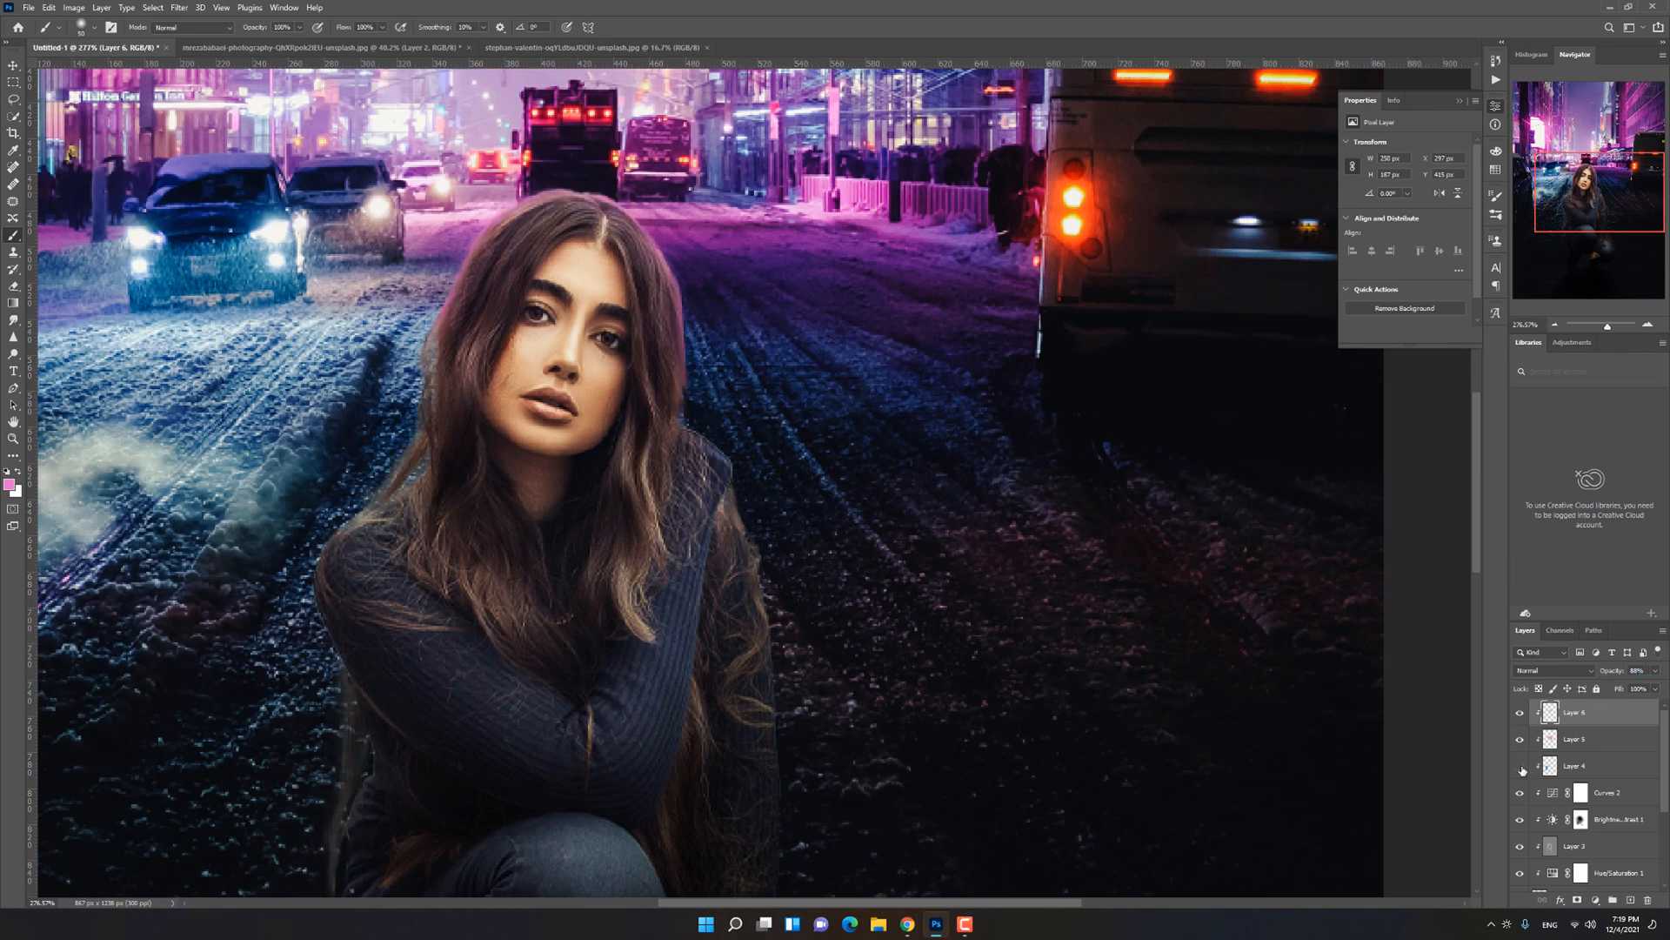
{"action": "left_click", "coordinate": [1519, 740]}
{"action": "key", "text": "ctrl+0"}
{"action": "left_click", "coordinate": [1519, 714]}
{"action": "left_click", "coordinate": [1520, 714]}
Step: Readjust Layer 6's opacity and paint more soft pink over the hair on Layer 5
{"action": "left_click_drag", "start_coordinate": [1607, 673], "coordinate": [1070, 654]}
{"action": "left_click", "coordinate": [1585, 741]}
{"action": "key", "text": "bracketleft"}
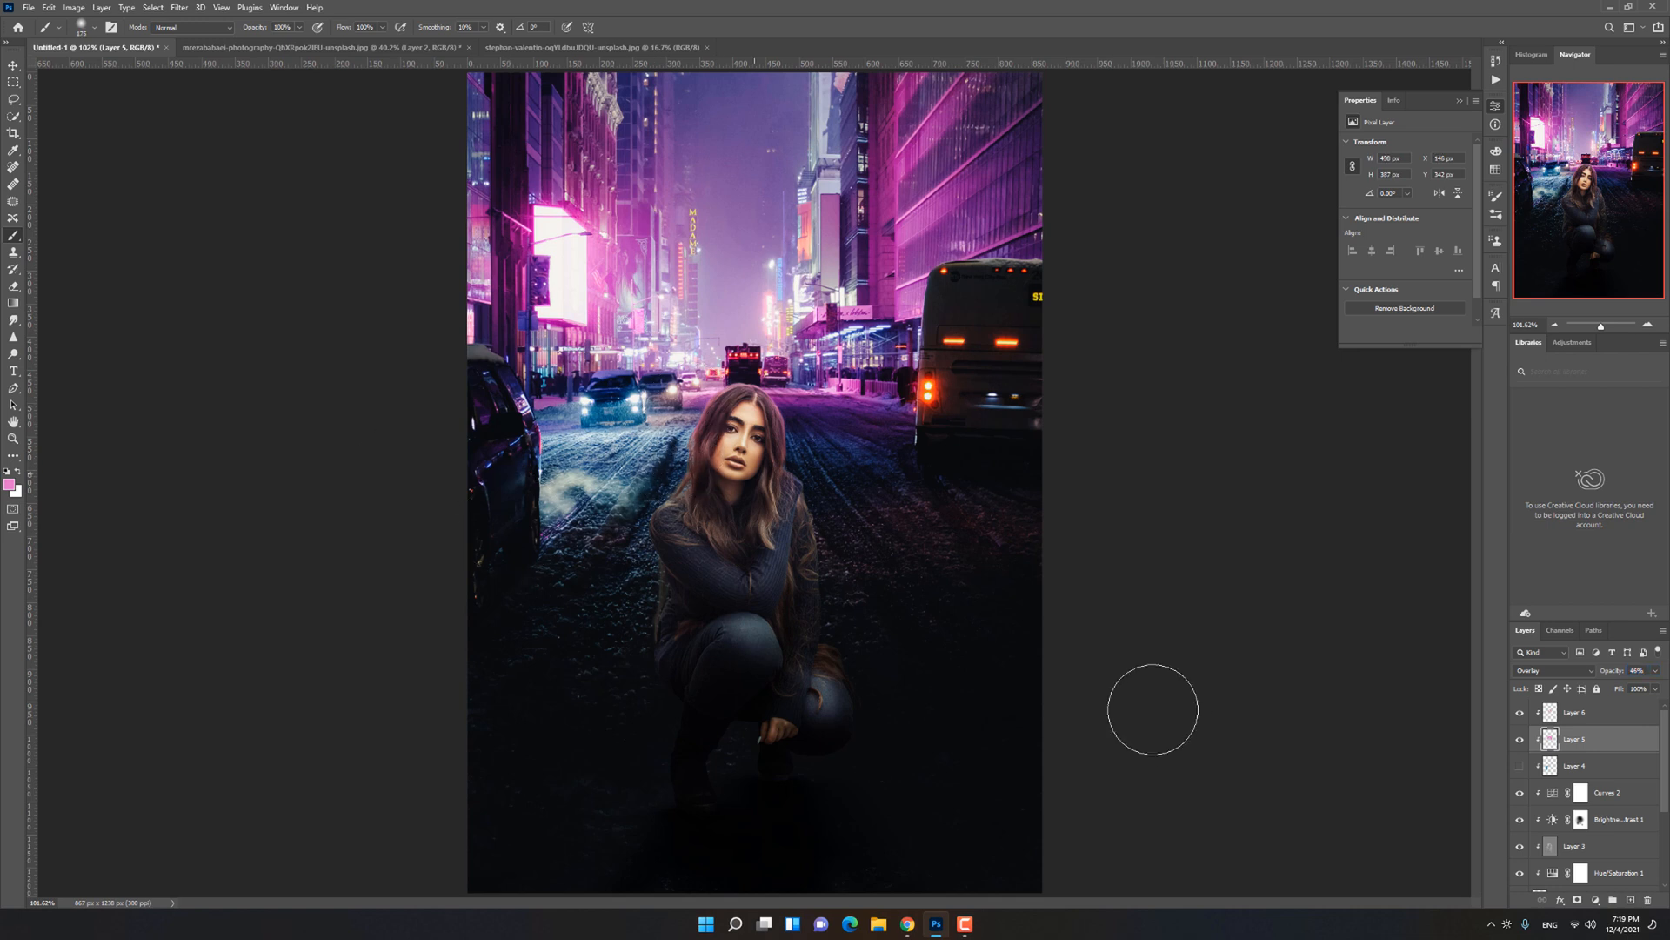
Step: Add a Levels adjustment clipped to the woman on Layer 1 and adjust its Blue channel input levels
{"action": "scroll", "coordinate": [1573, 809], "scroll_direction": "down", "scroll_amount": 3}
{"action": "left_click", "coordinate": [1566, 825]}
{"action": "left_click", "coordinate": [1596, 900]}
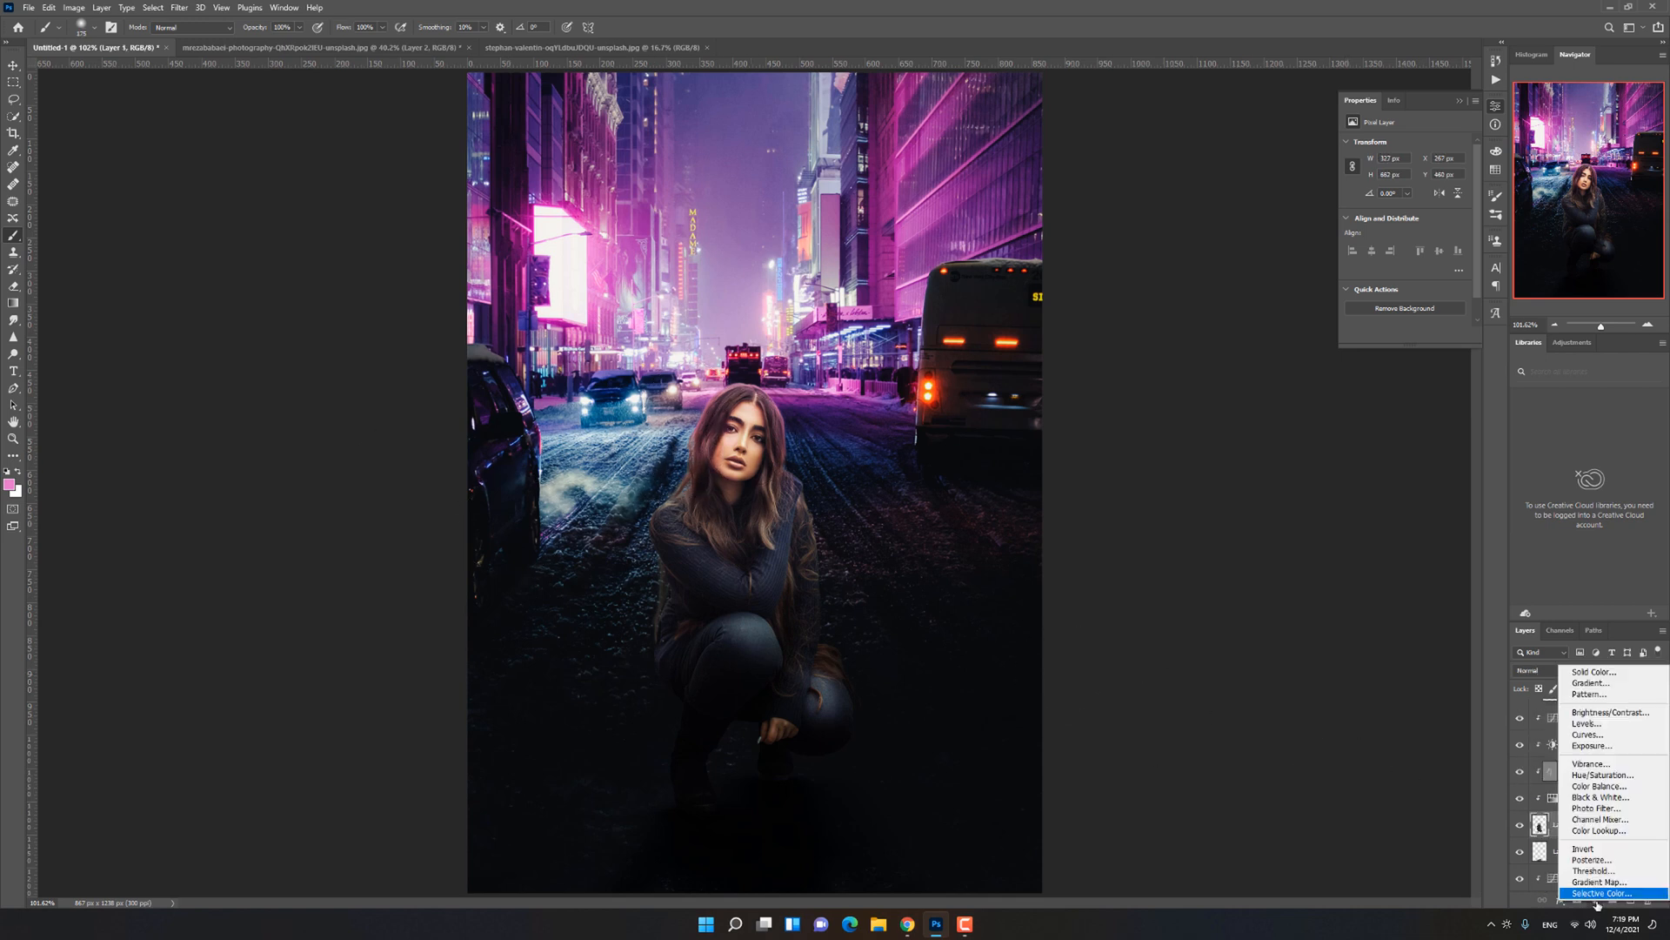
{"action": "left_click", "coordinate": [1592, 724]}
{"action": "left_click", "coordinate": [1398, 168]}
{"action": "left_click", "coordinate": [1389, 218]}
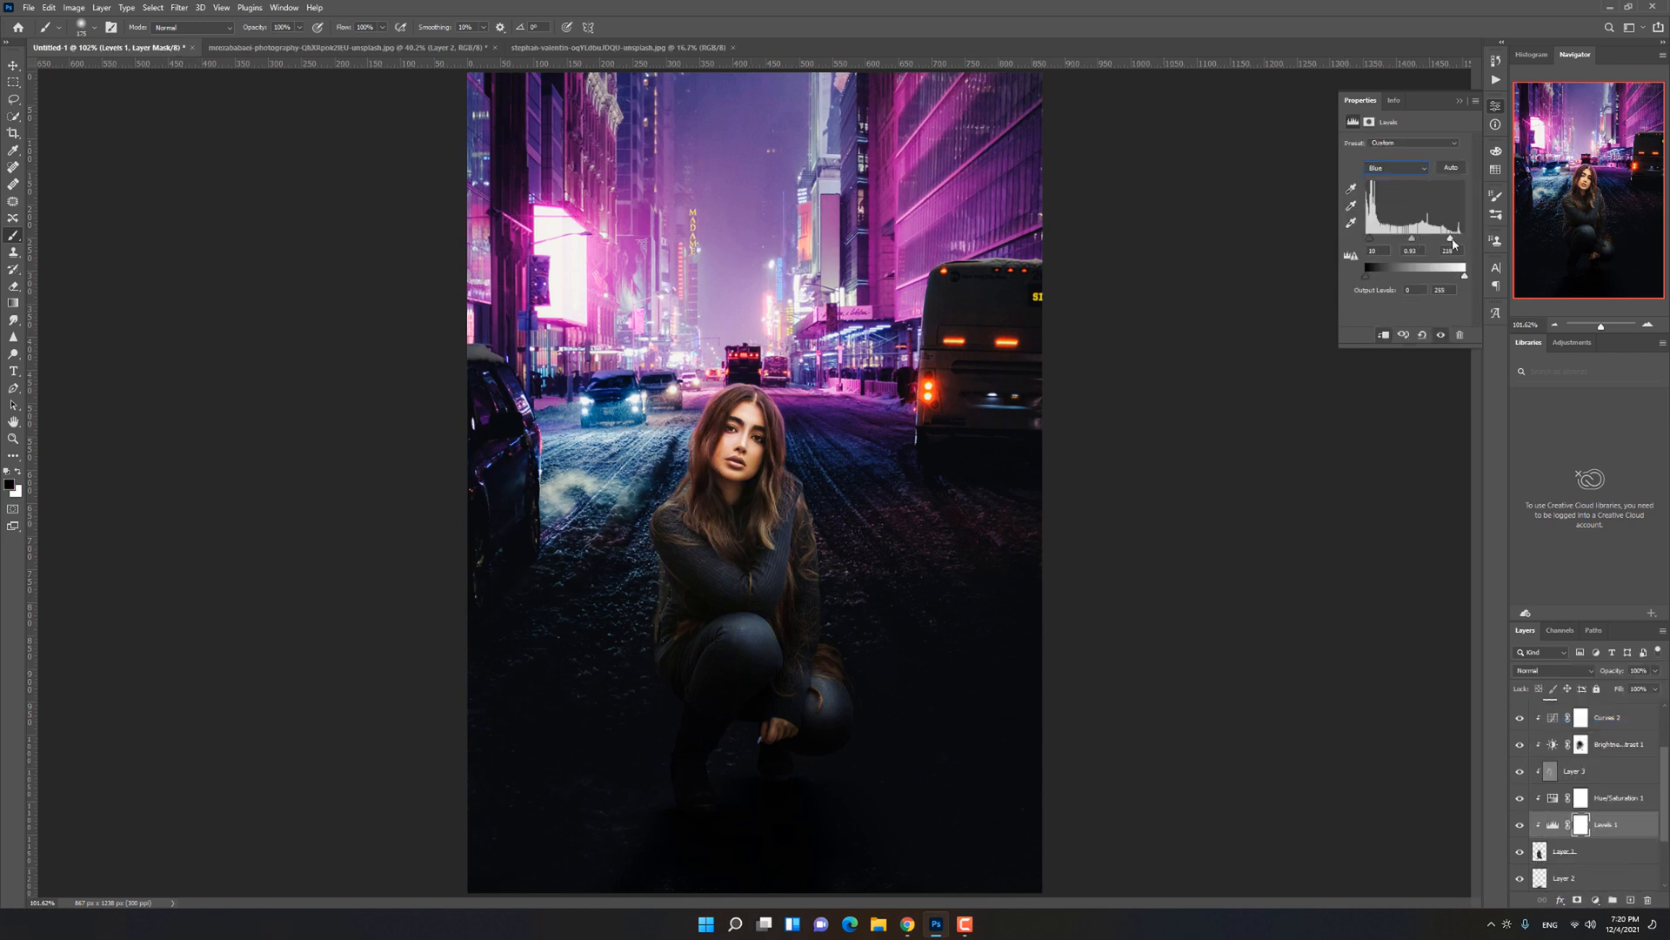
Step: Smudge the hair edges on Layer 1 outward on both sides of the woman's head to soften the cut-out
{"action": "key", "text": "v"}
{"action": "scroll", "coordinate": [770, 388], "scroll_direction": "up", "scroll_amount": 6}
{"action": "left_click", "coordinate": [1589, 854]}
{"action": "left_click", "coordinate": [13, 320]}
{"action": "scroll", "coordinate": [509, 533], "scroll_direction": "up", "scroll_amount": 3}
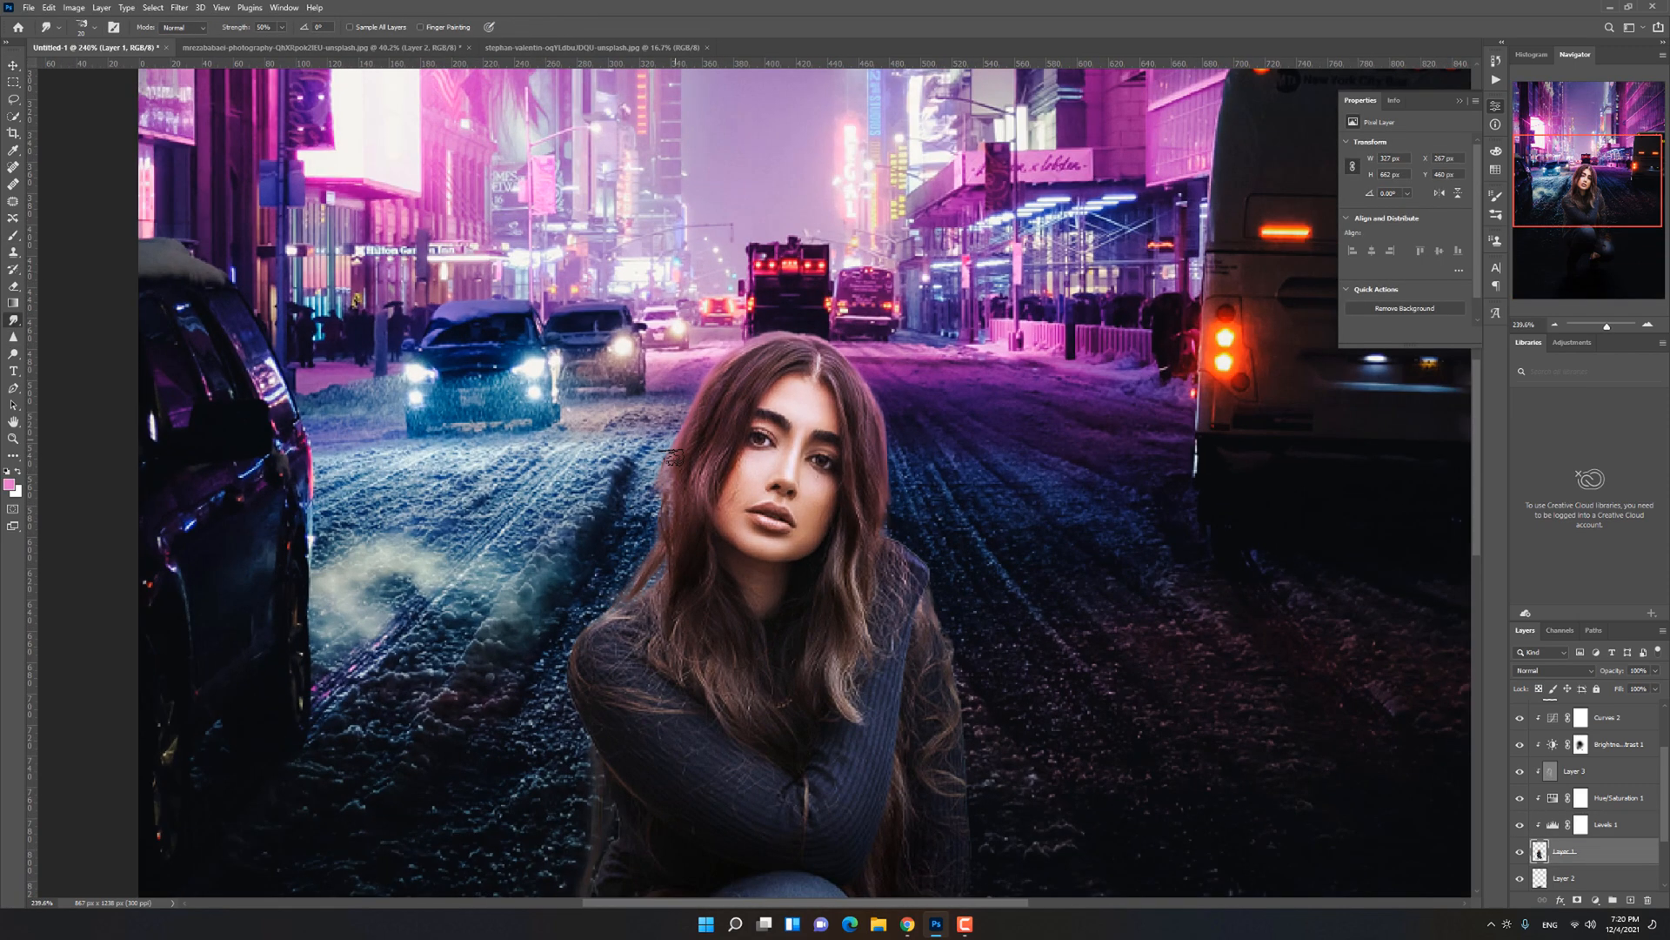
{"action": "left_click_drag", "start_coordinate": [678, 457], "coordinate": [622, 597]}
{"action": "mouse_move", "coordinate": [861, 416]}
{"action": "left_mouse_down"}
{"action": "mouse_move", "coordinate": [883, 515]}
{"action": "mouse_move", "coordinate": [889, 474]}
{"action": "left_mouse_up"}
{"action": "key", "text": "bracketleft"}
{"action": "key", "text": "bracketleft"}
{"action": "key", "text": "bracketleft"}
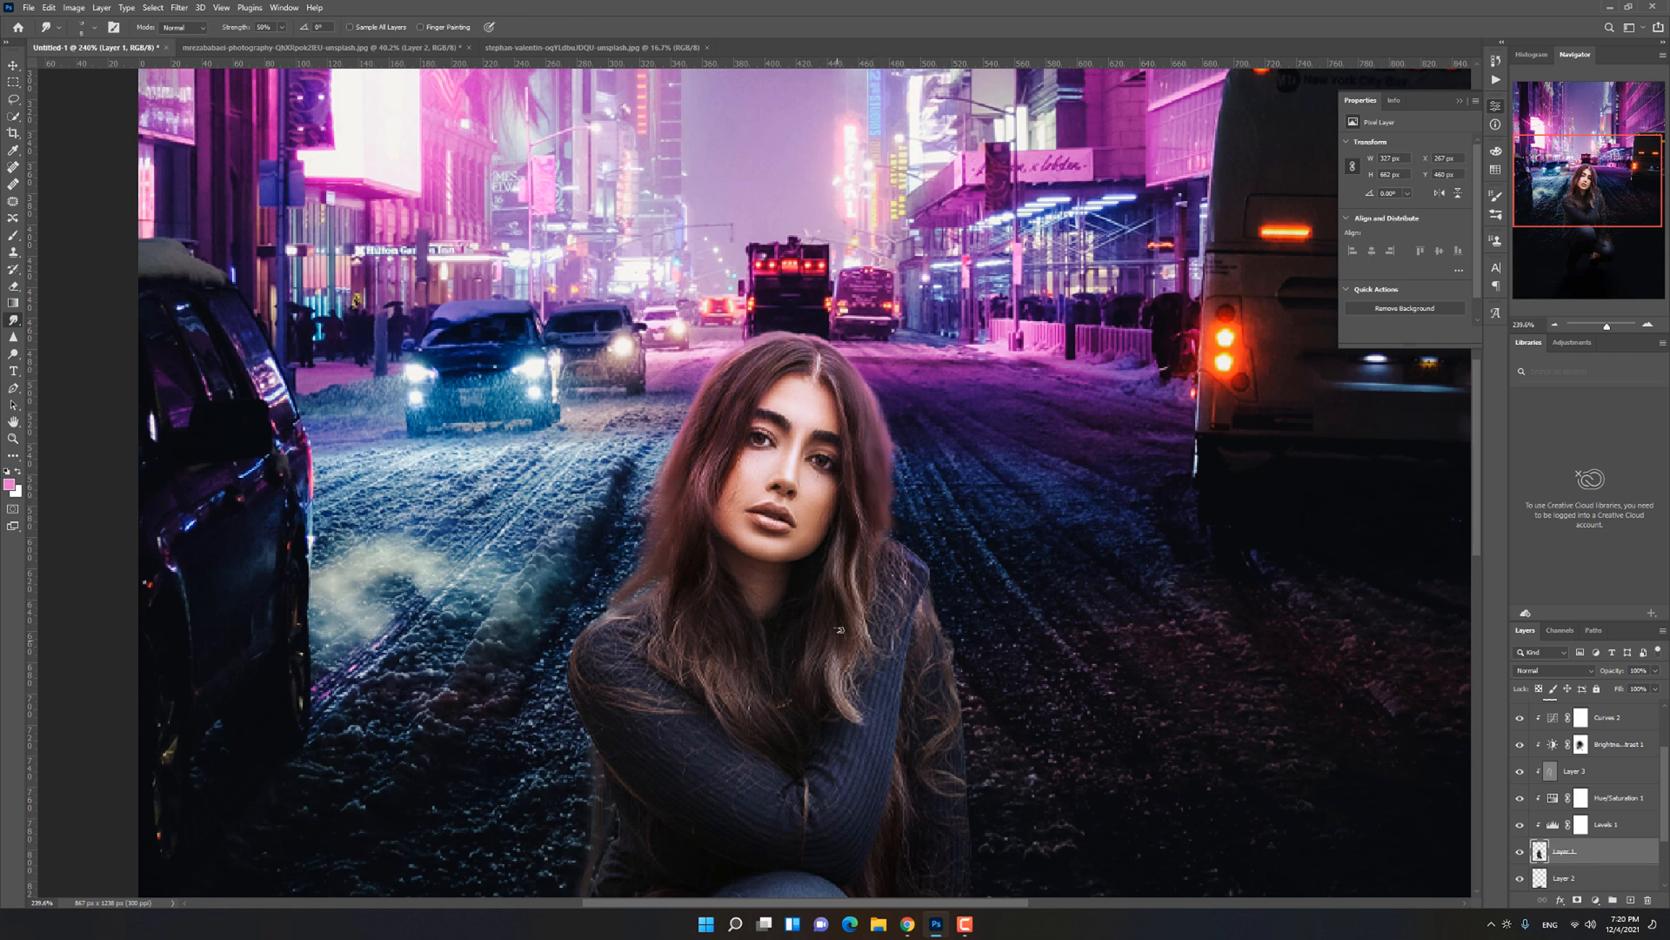
{"action": "key", "text": "ctrl+0"}
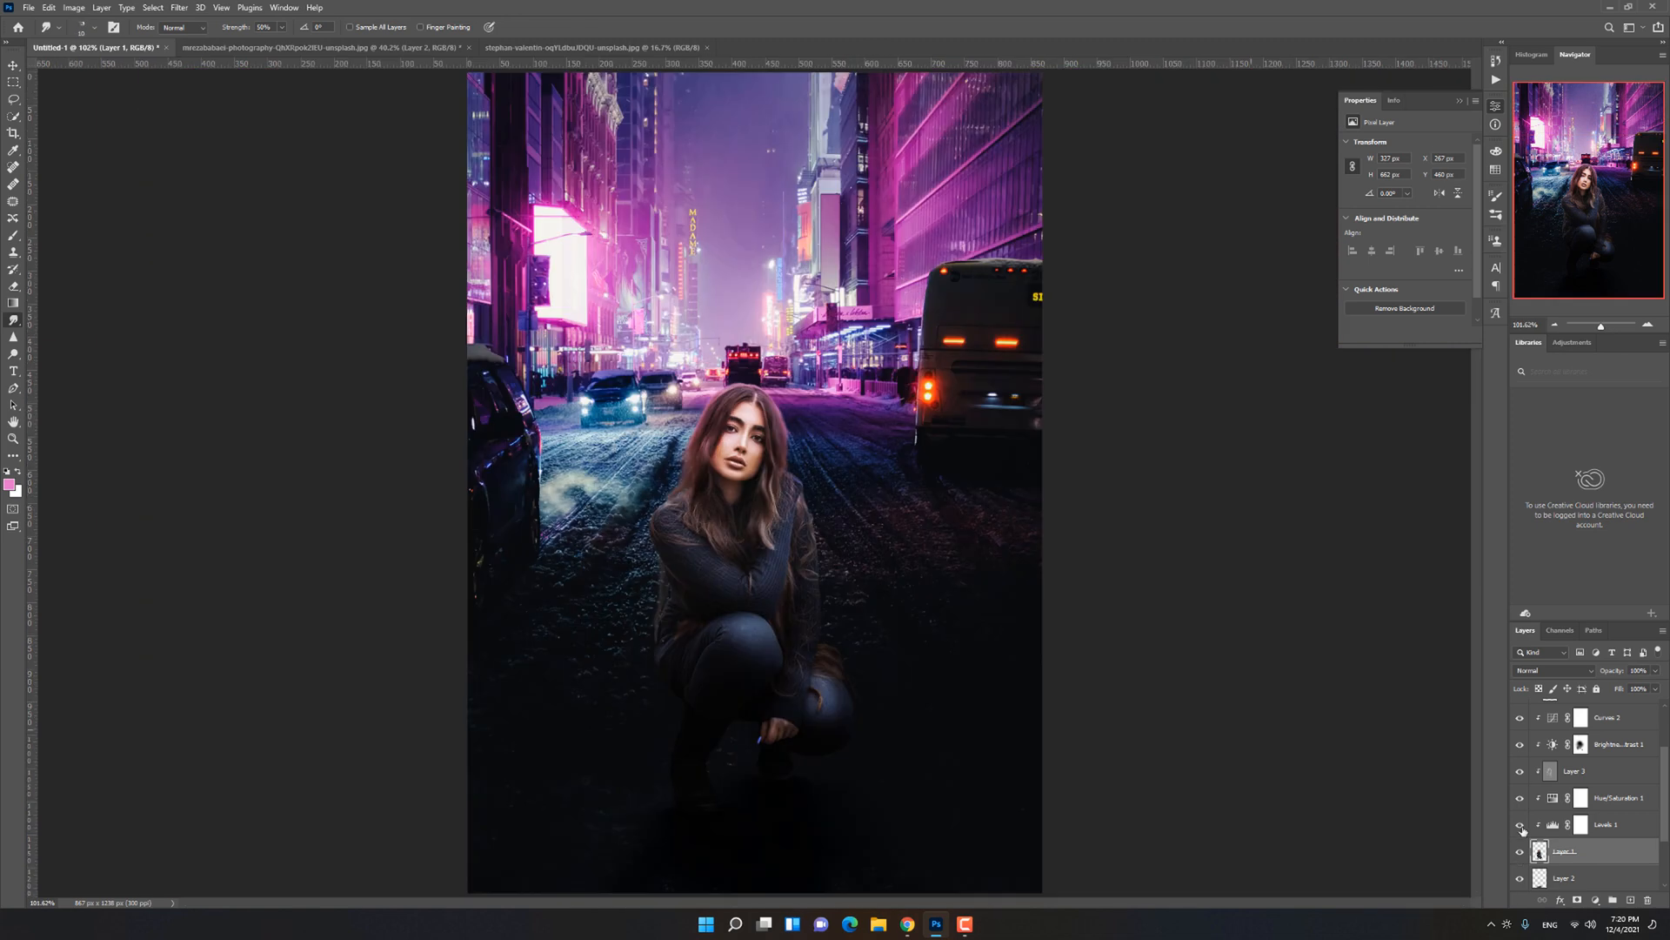
Step: Lower the shadow end of the Curves 1 adjustment to darken the street background, and close its settings
{"action": "key", "text": "v"}
{"action": "scroll", "coordinate": [1600, 851], "scroll_direction": "down", "scroll_amount": 2}
{"action": "left_click", "coordinate": [1603, 851]}
{"action": "left_click_drag", "start_coordinate": [1393, 244], "coordinate": [1384, 257]}
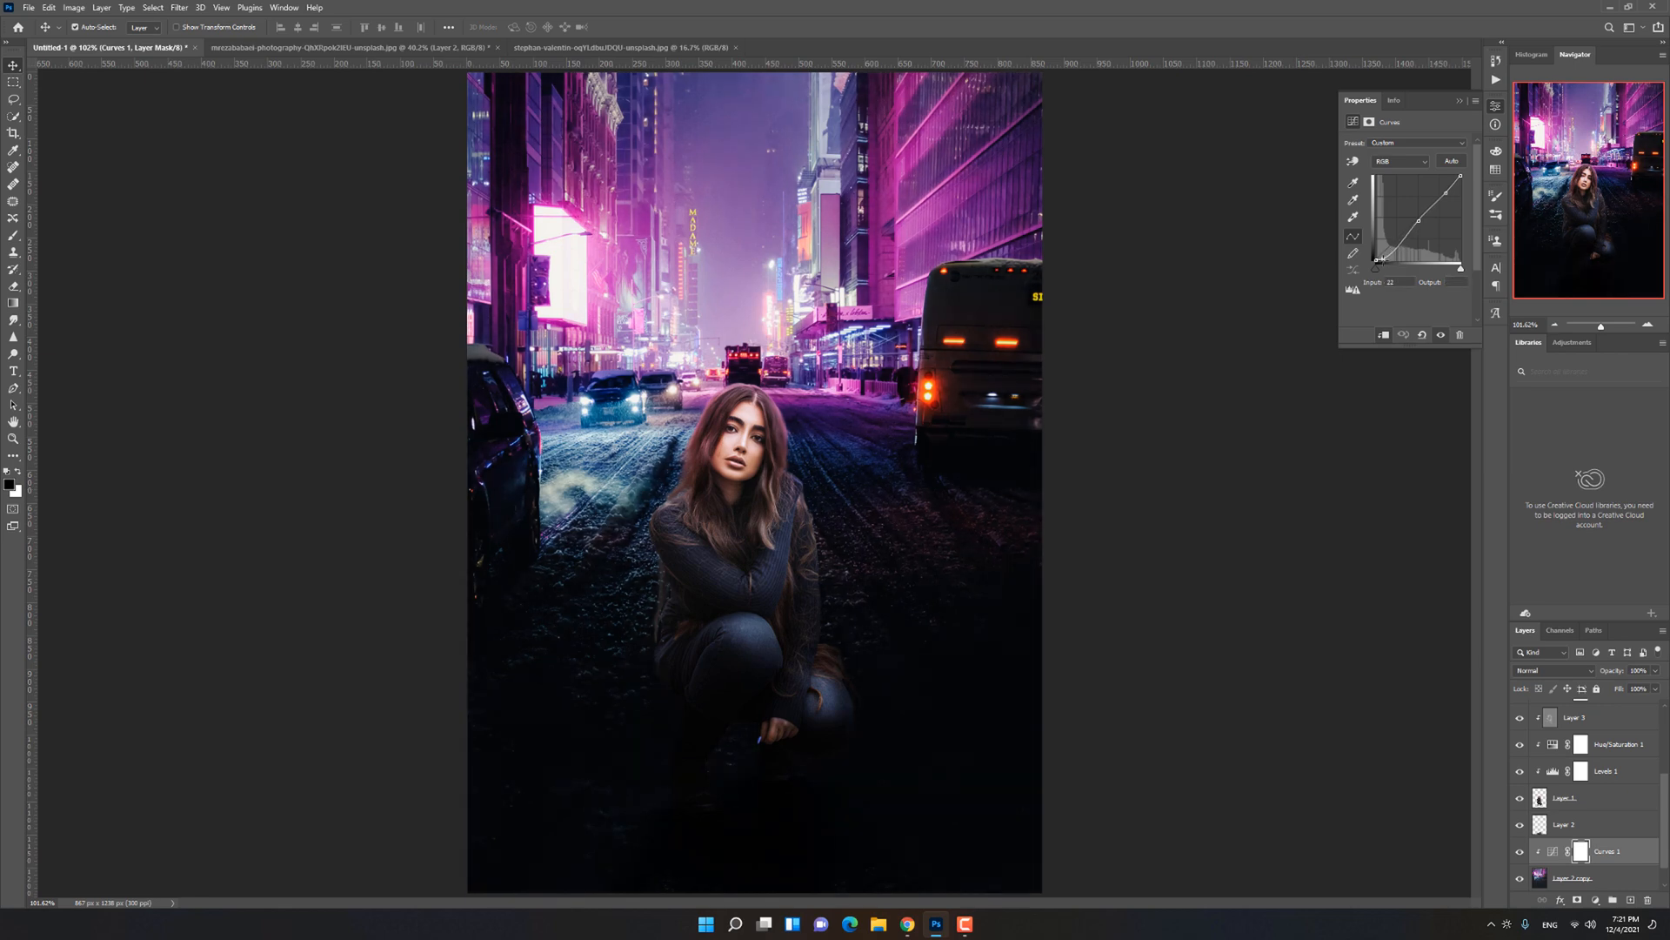
{"action": "left_click", "coordinate": [1460, 104]}
Step: Add a layer clipped to Layer 1, paint sampled blue rim light along the woman's shoulder and sleeve, and reduce its opacity
{"action": "scroll", "coordinate": [642, 612], "scroll_direction": "up", "scroll_amount": 6}
{"action": "left_click", "coordinate": [1568, 798]}
{"action": "left_click", "coordinate": [1631, 899]}
{"action": "key", "text": "b"}
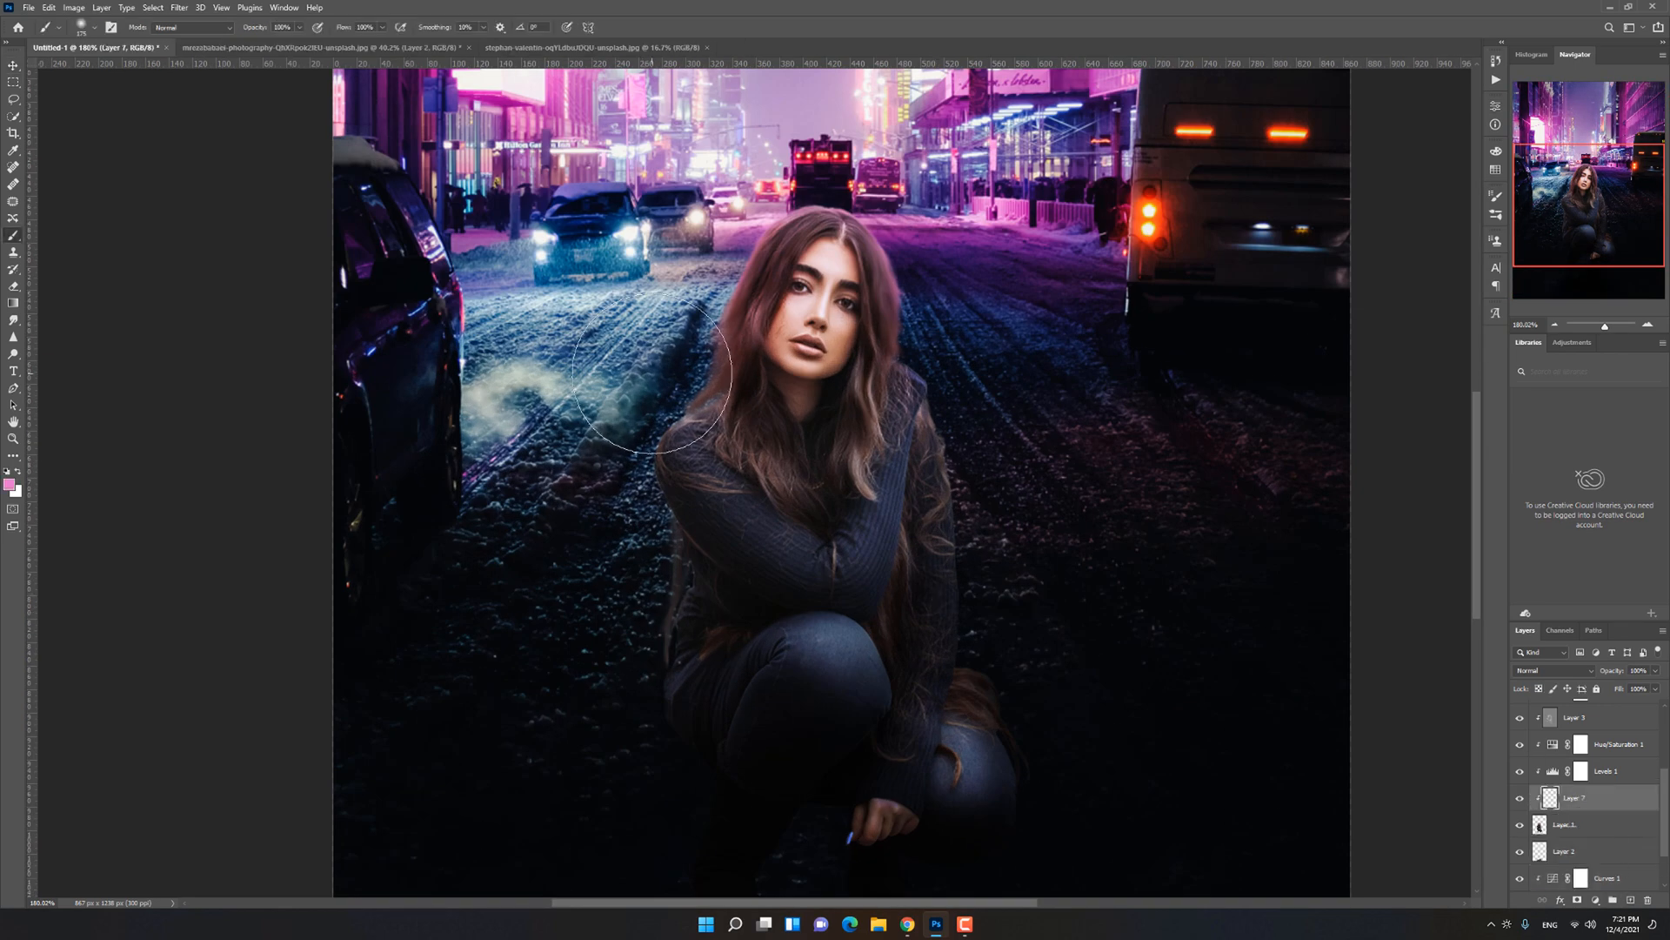
{"action": "left_click", "coordinate": [583, 300], "text": "alt"}
{"action": "left_click_drag", "start_coordinate": [706, 321], "coordinate": [701, 307]}
{"action": "key", "text": "ctrl+z"}
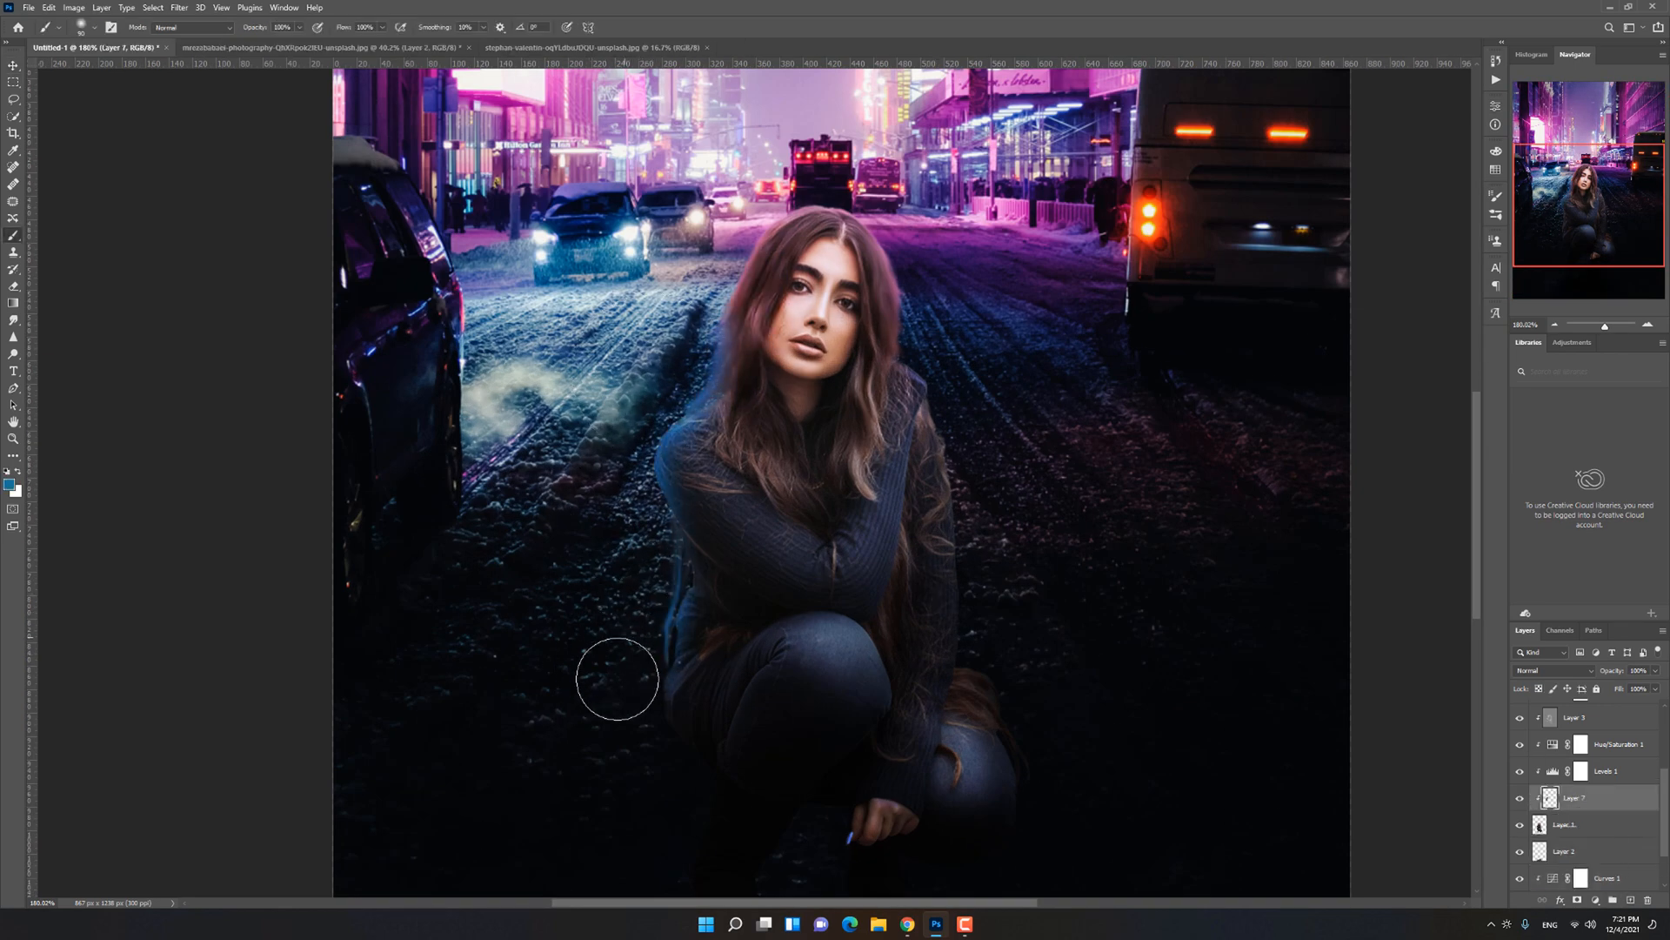
{"action": "key", "text": "ctrl+0"}
{"action": "left_click_drag", "start_coordinate": [1601, 671], "coordinate": [850, 652]}
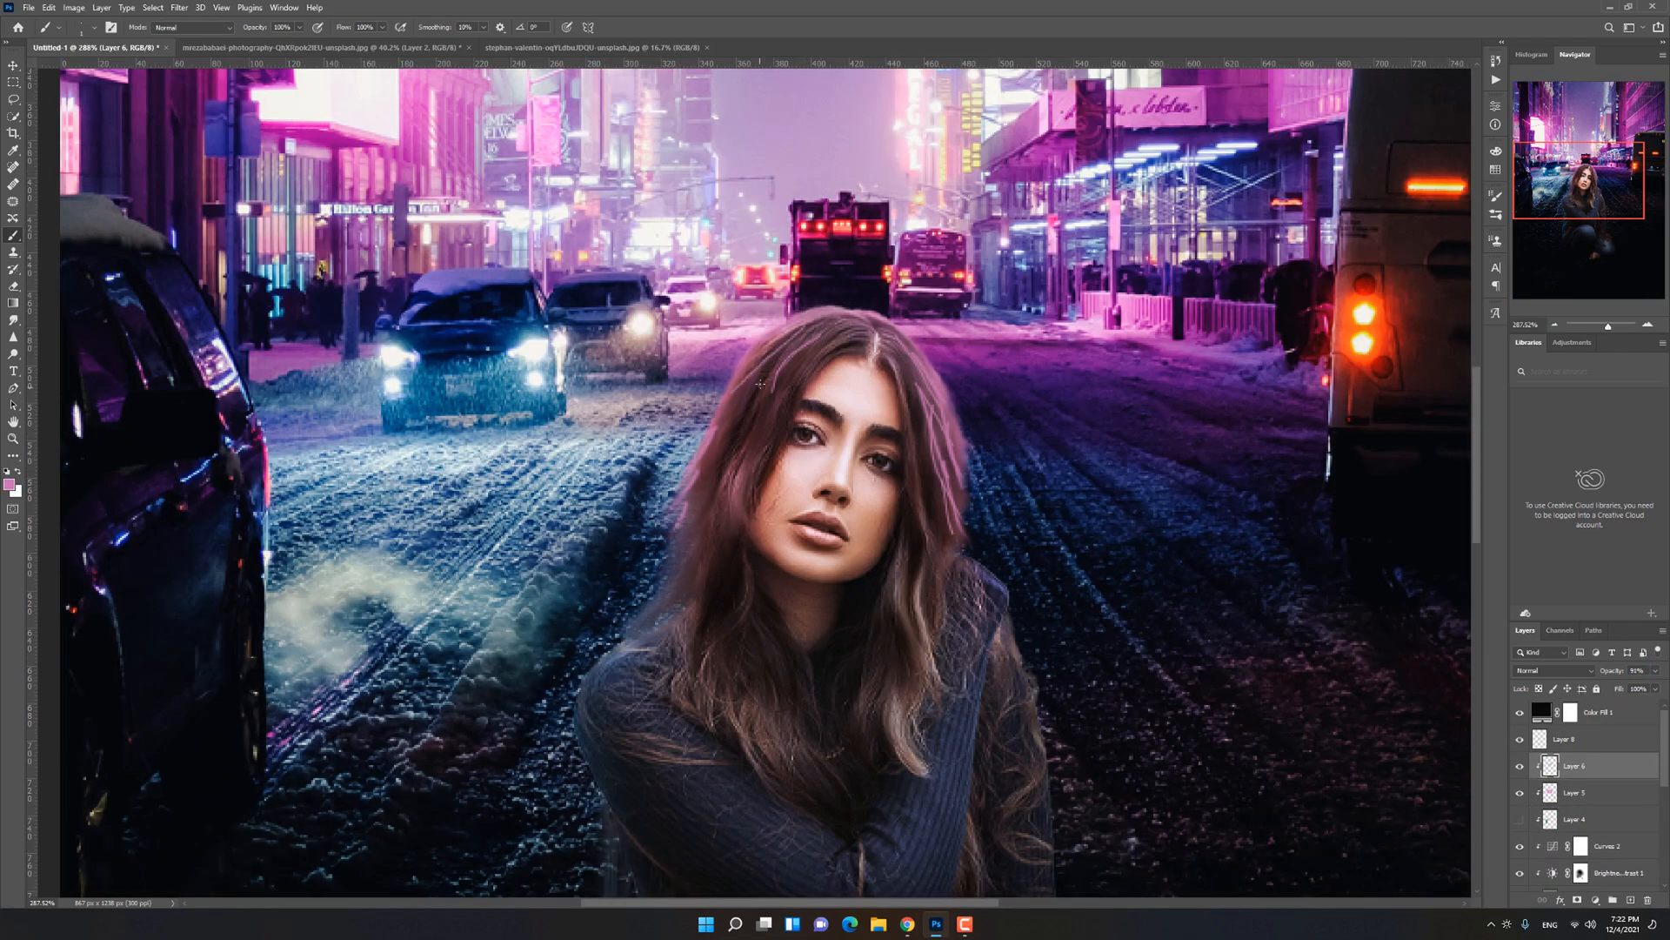
Step: Paint fine pink hair strands on Layer 6 with a tiny brush and lower the layer's opacity to about 51%
{"action": "left_click_drag", "start_coordinate": [760, 383], "coordinate": [722, 465]}
{"action": "key", "text": "ctrl+0"}
{"action": "scroll", "coordinate": [632, 382], "scroll_direction": "up", "scroll_amount": 7}
{"action": "left_click_drag", "start_coordinate": [903, 562], "coordinate": [905, 604]}
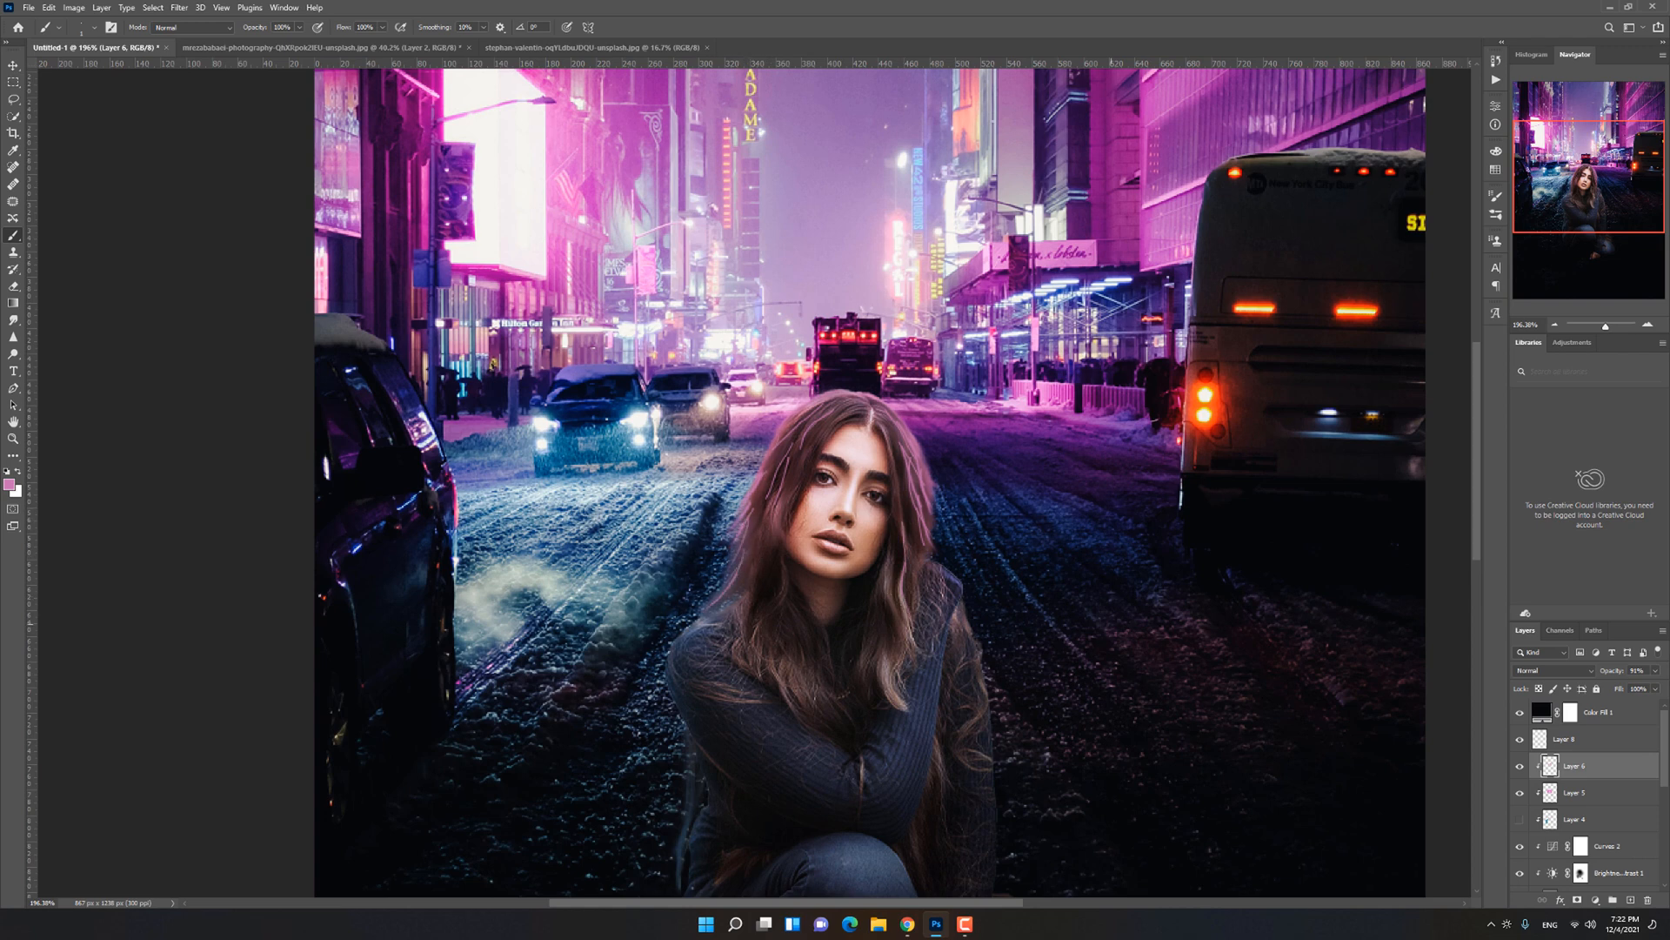
{"action": "left_click_drag", "start_coordinate": [819, 652], "coordinate": [843, 653]}
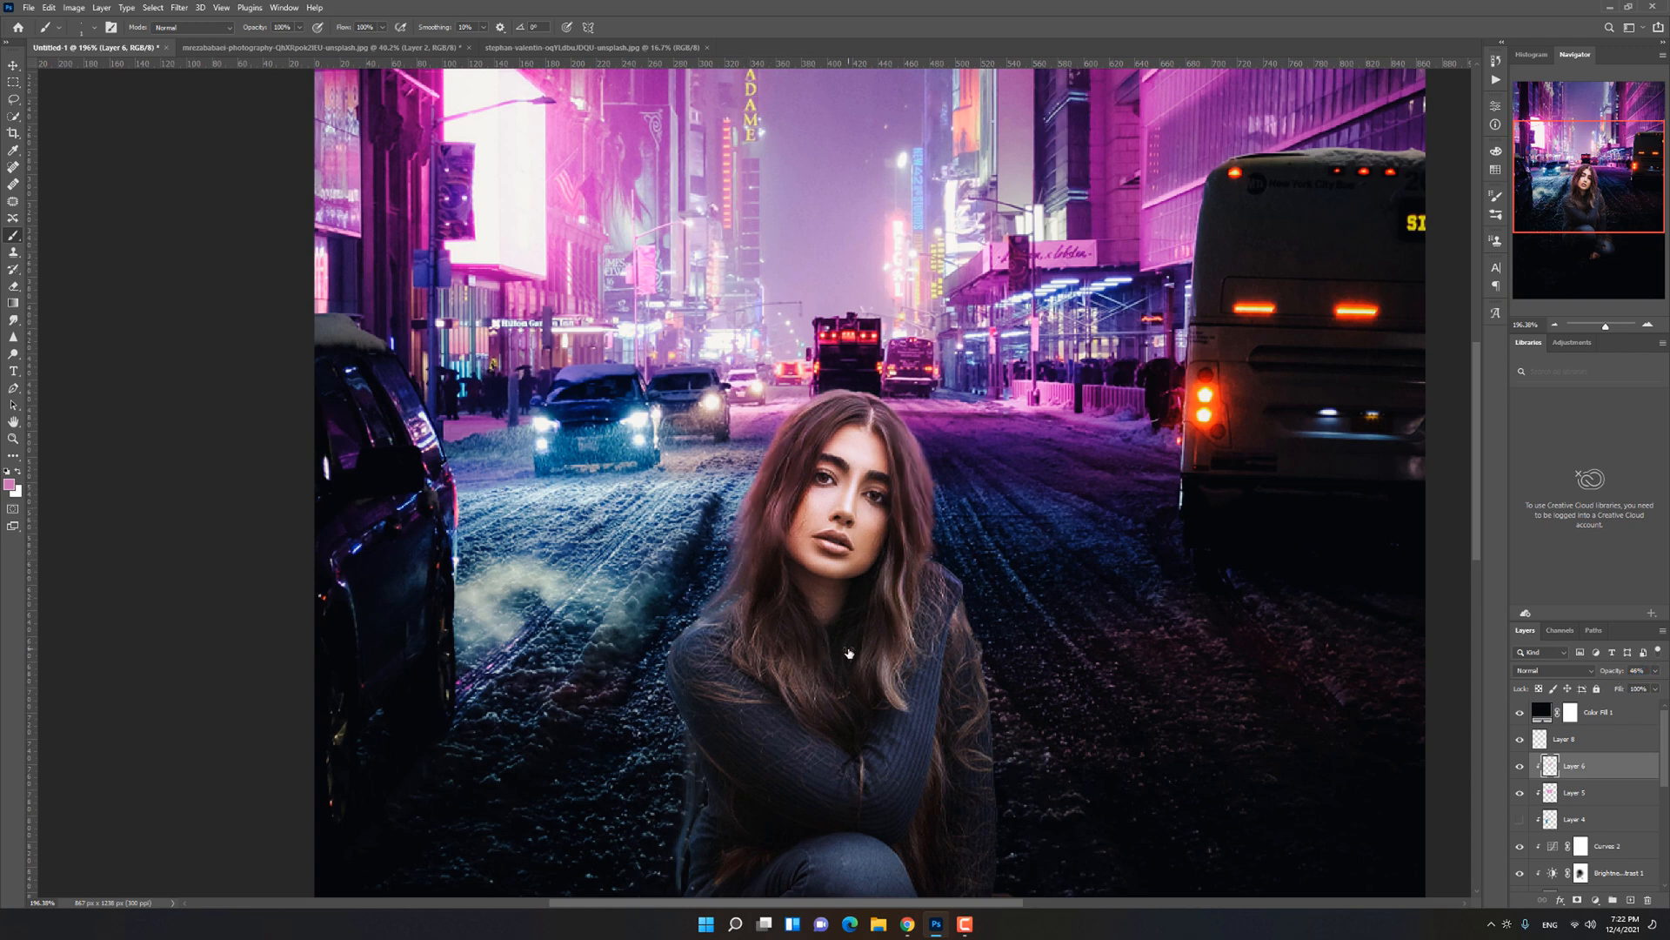
{"action": "key", "text": "ctrl+0"}
Step: Add more thin pink strands along the street-bus side of the hair and set Layer 6's opacity to about 55%
{"action": "scroll", "coordinate": [690, 433], "scroll_direction": "up", "scroll_amount": 3}
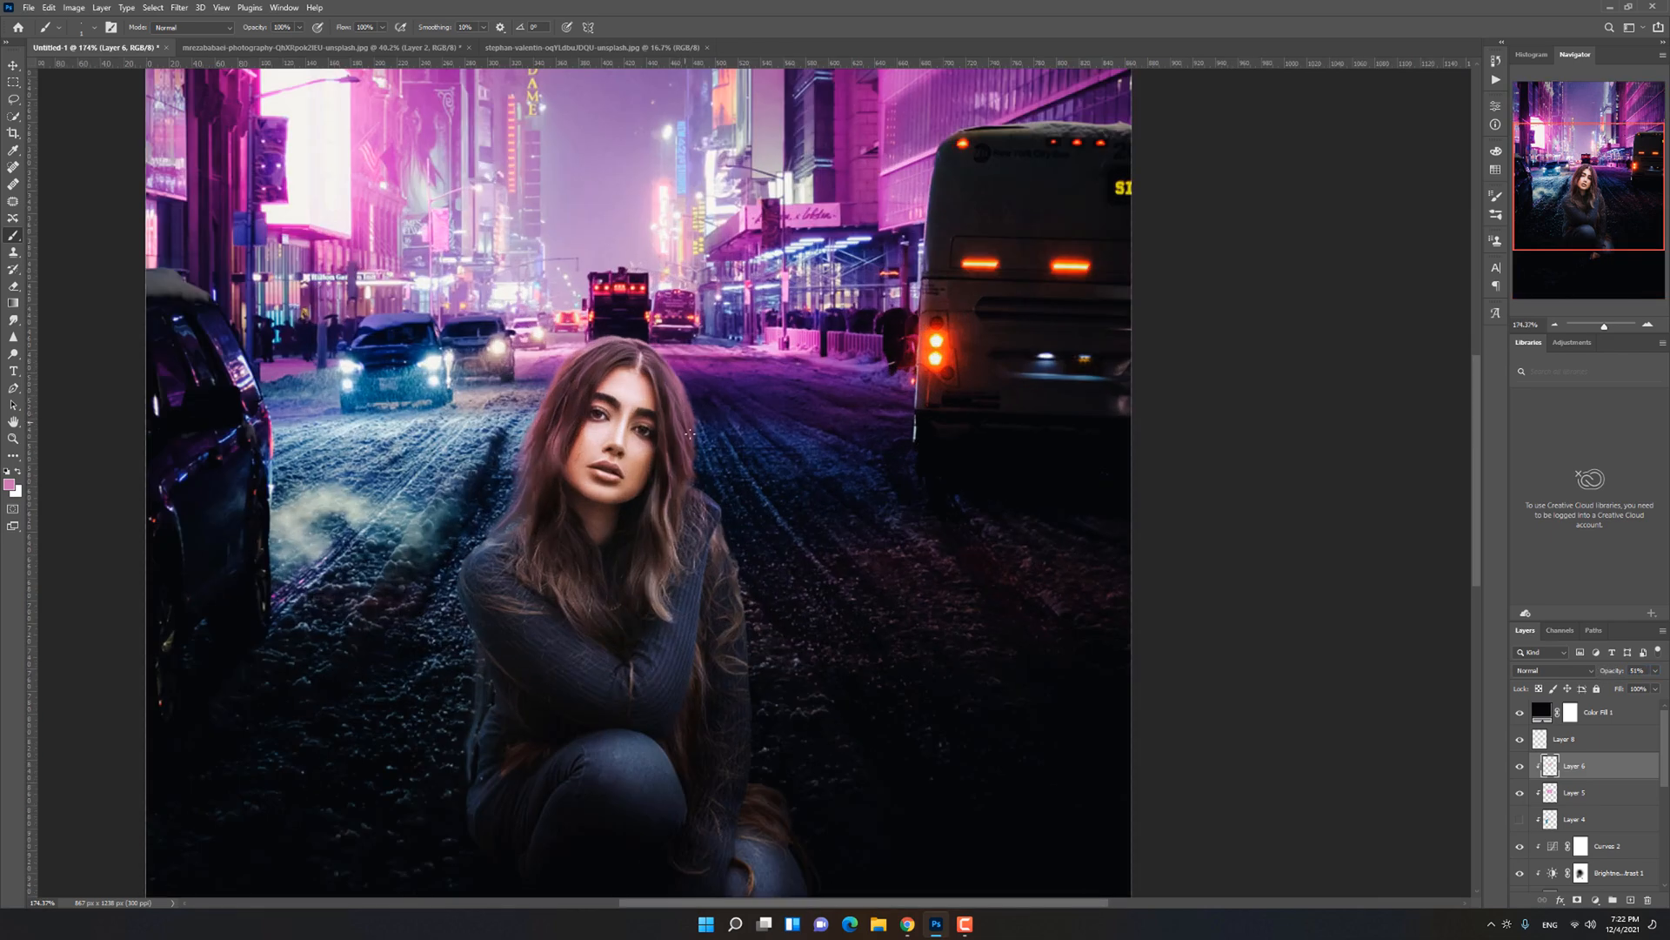
{"action": "scroll", "coordinate": [654, 397], "scroll_direction": "up", "scroll_amount": 3}
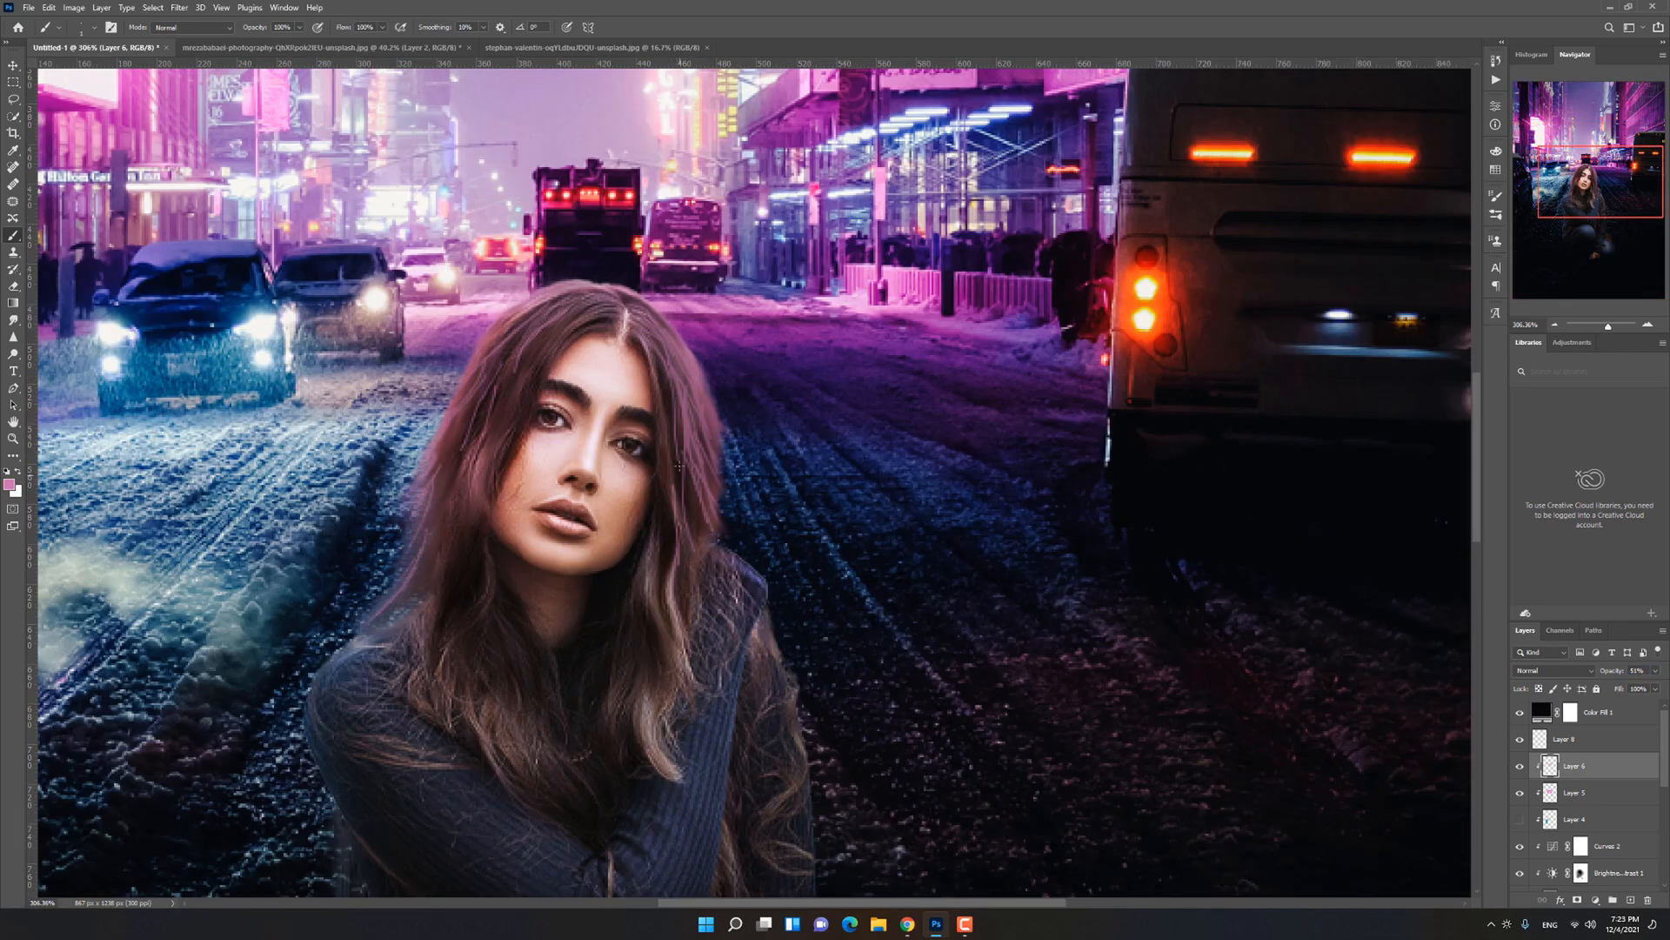
{"action": "key", "text": "ctrl+0"}
{"action": "left_click_drag", "start_coordinate": [1611, 677], "coordinate": [1606, 677]}
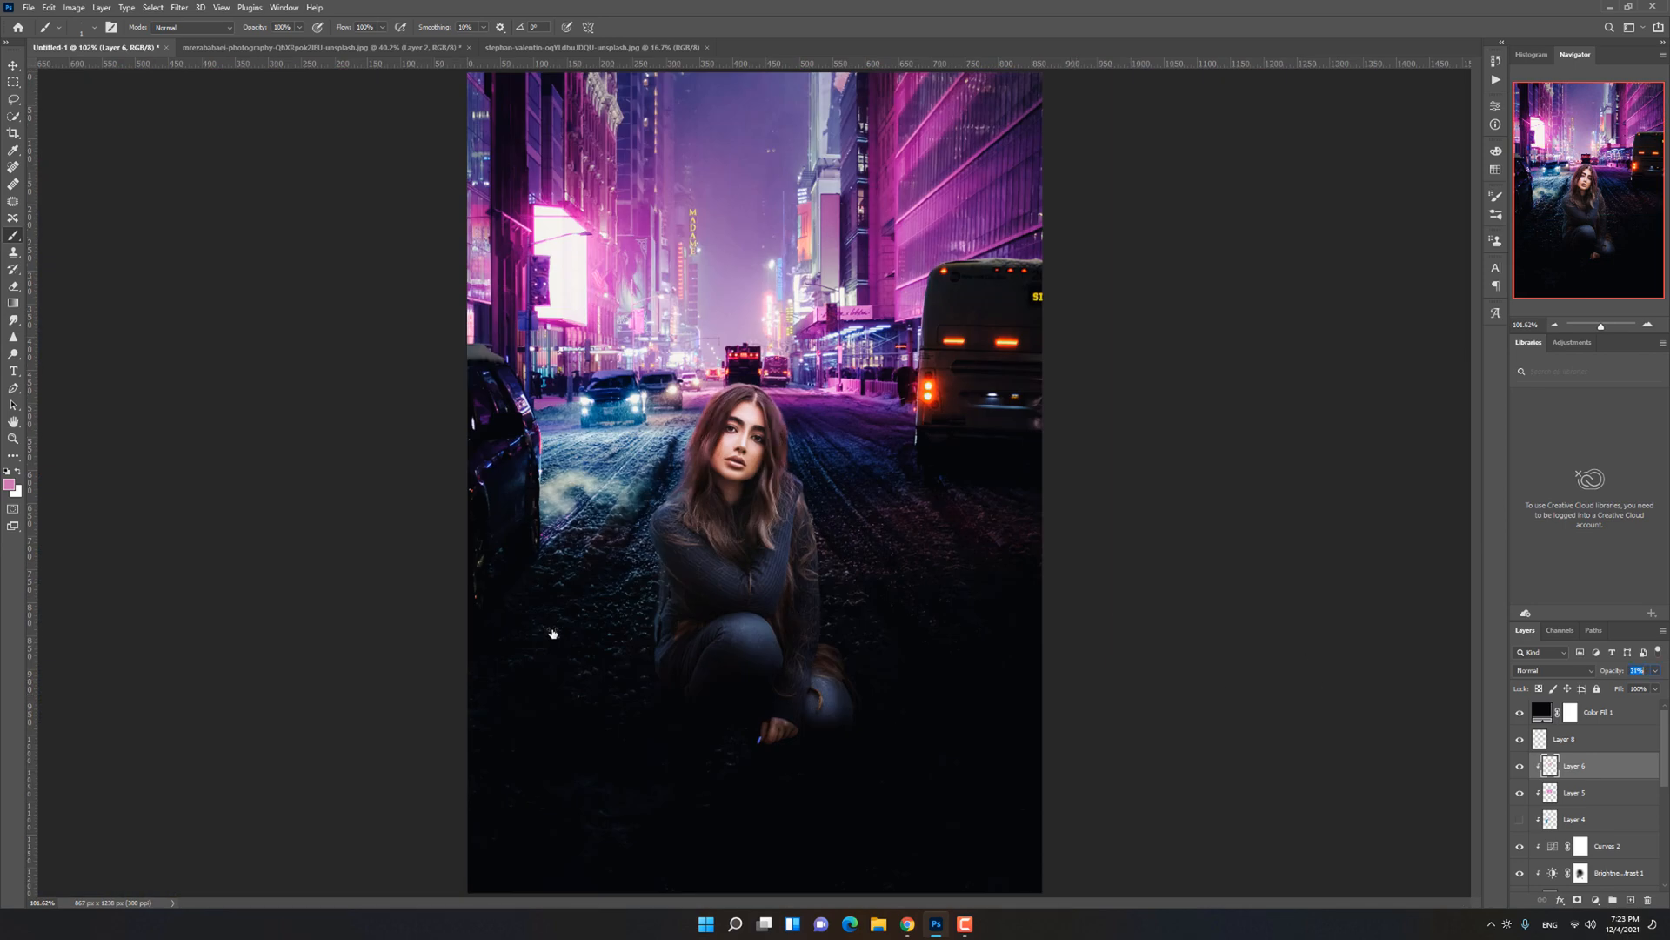
{"action": "left_click_drag", "start_coordinate": [567, 627], "coordinate": [571, 626]}
Step: Refine the pink strands on Layer 6 around the parting and crown of the woman's hair
{"action": "scroll", "coordinate": [731, 442], "scroll_direction": "up", "scroll_amount": 4}
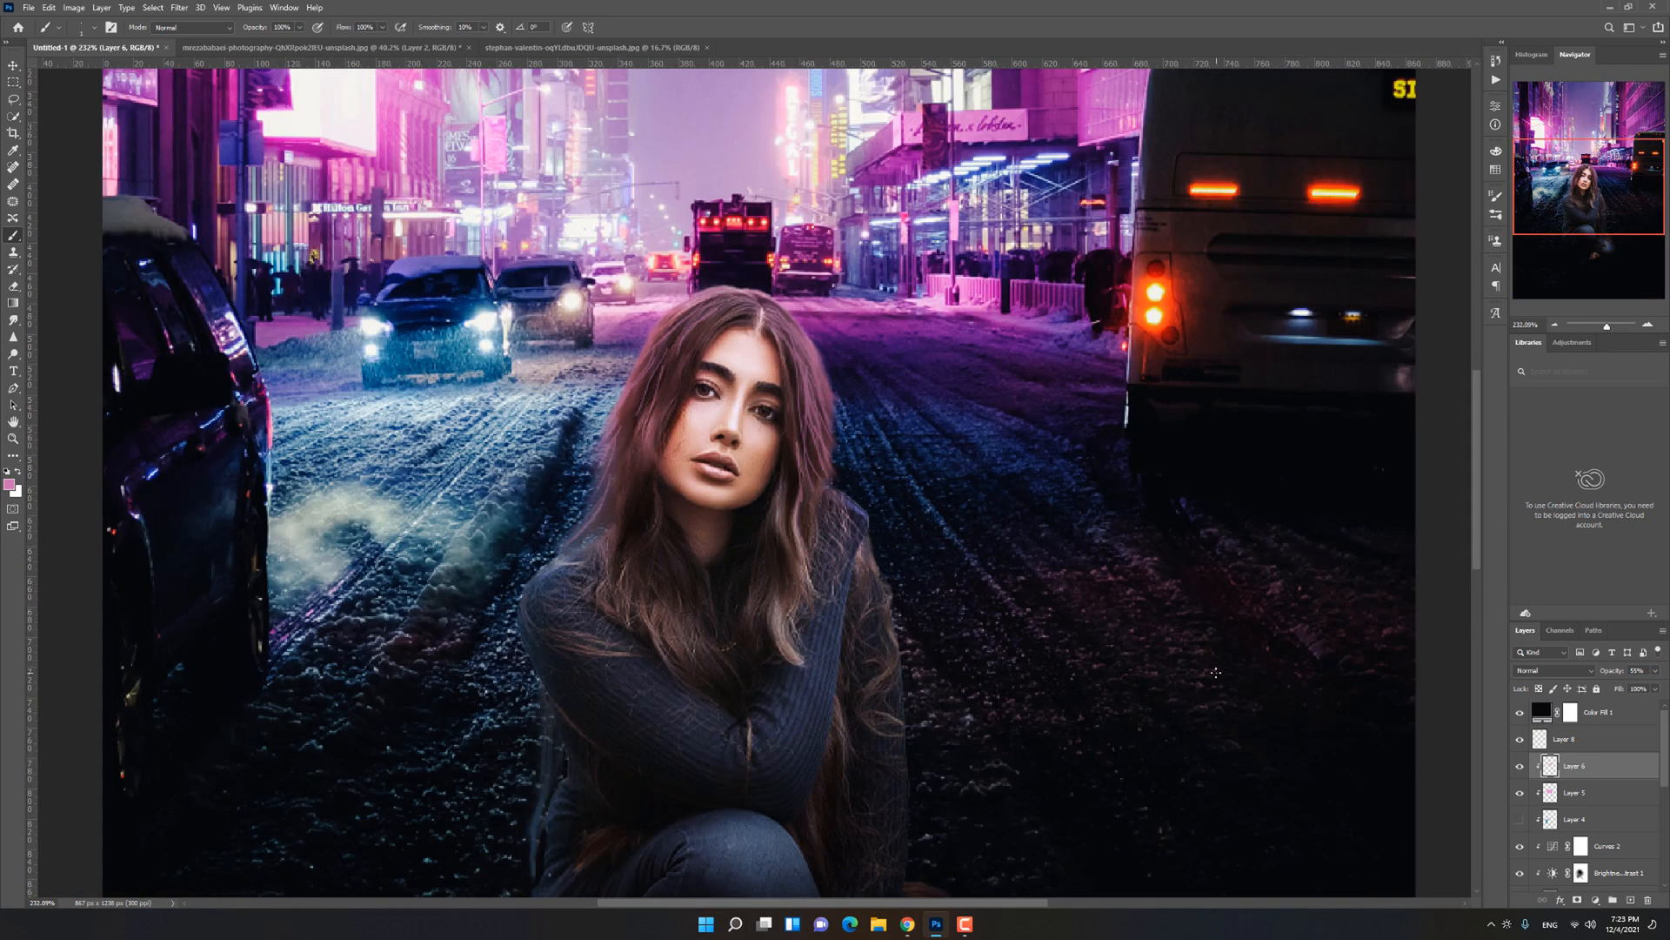
{"action": "key", "text": "e"}
{"action": "key", "text": "b"}
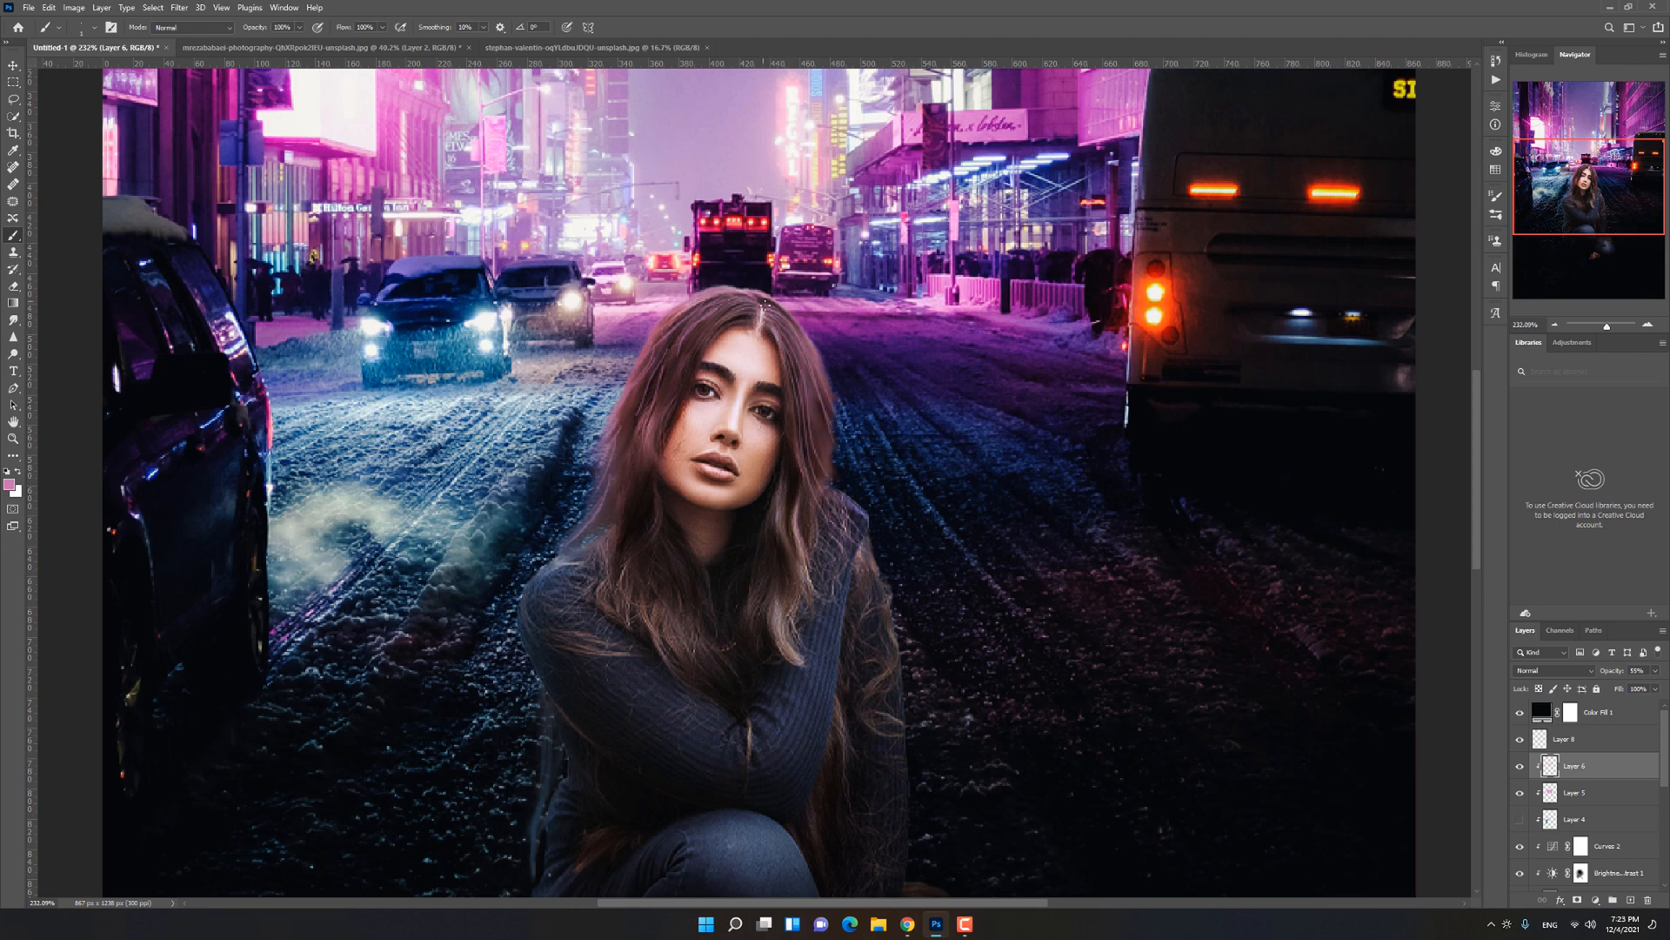
{"action": "key", "text": "ctrl+0"}
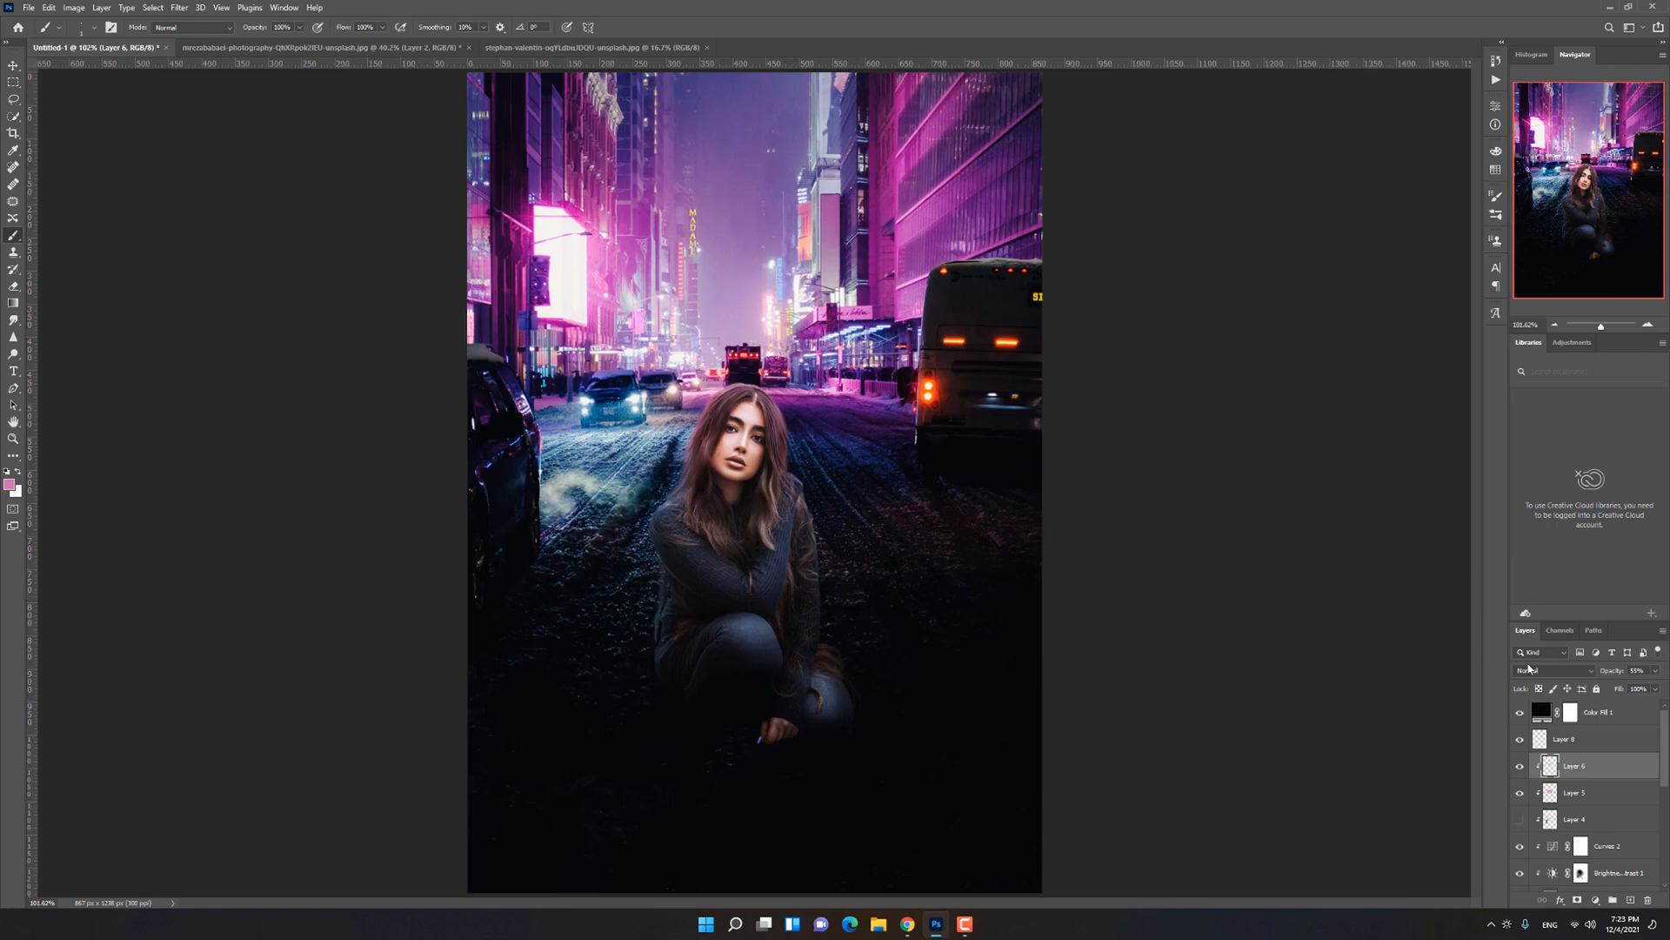
{"action": "scroll", "coordinate": [789, 442], "scroll_direction": "up", "scroll_amount": 4}
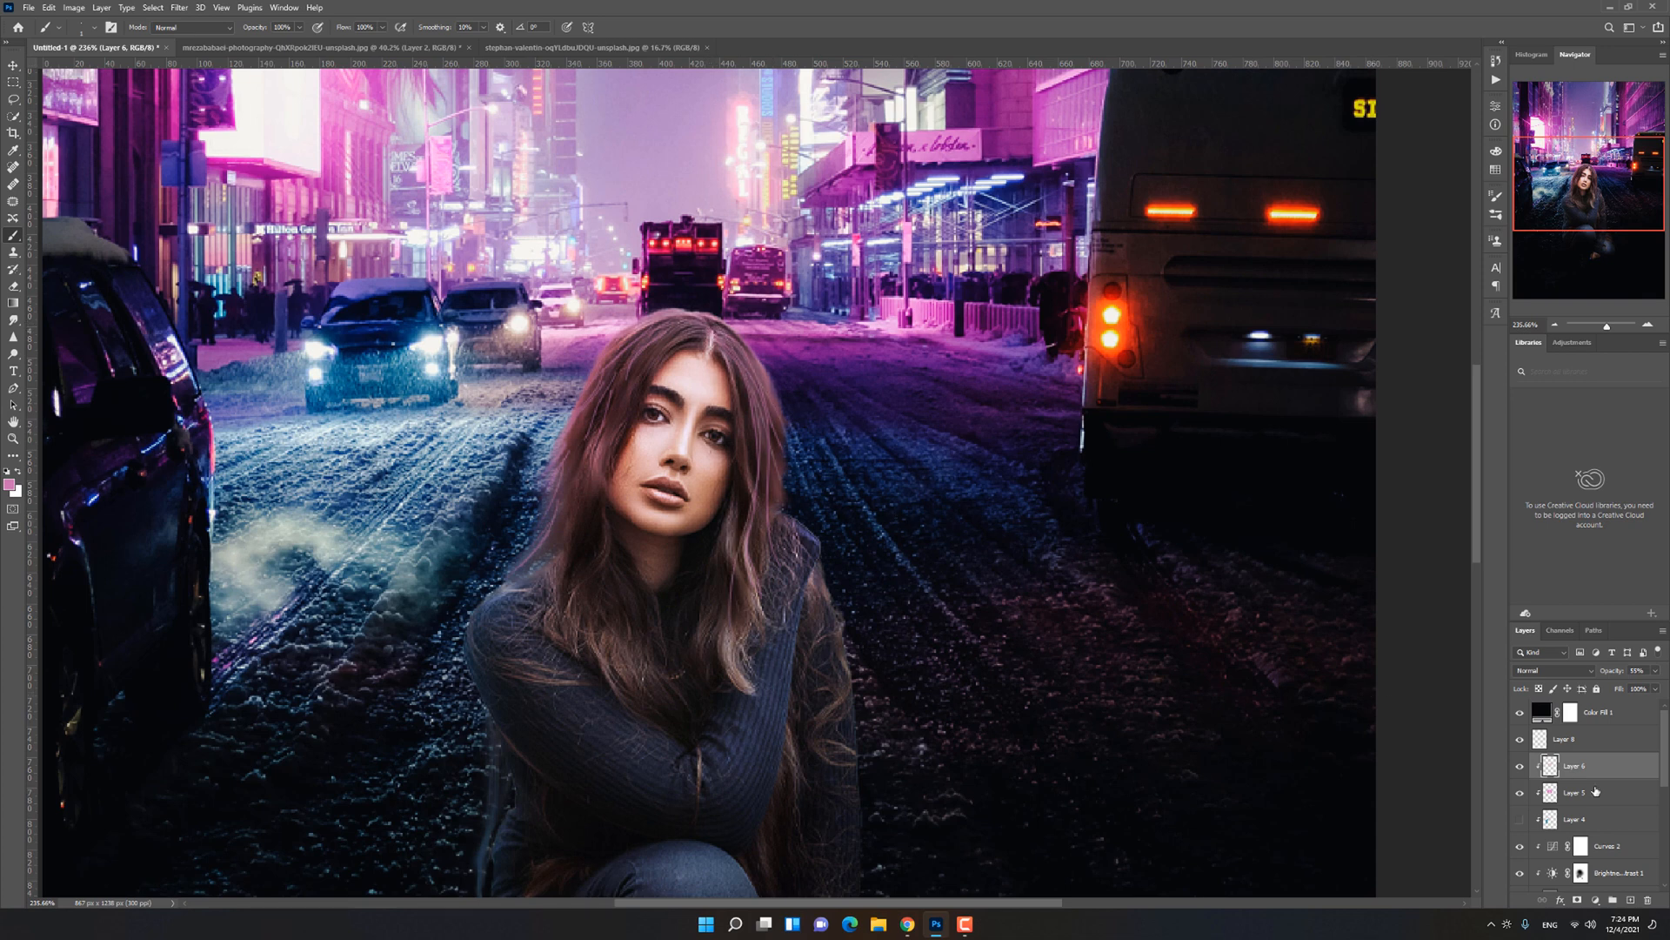
Step: Delete Layer 8 and readjust the opacity of Layer 6
{"action": "mouse_move", "coordinate": [1571, 766]}
{"action": "left_mouse_down"}
{"action": "mouse_move", "coordinate": [1571, 729]}
{"action": "mouse_move", "coordinate": [1573, 777]}
{"action": "left_mouse_up"}
{"action": "left_click", "coordinate": [1553, 742]}
{"action": "key", "text": "Delete"}
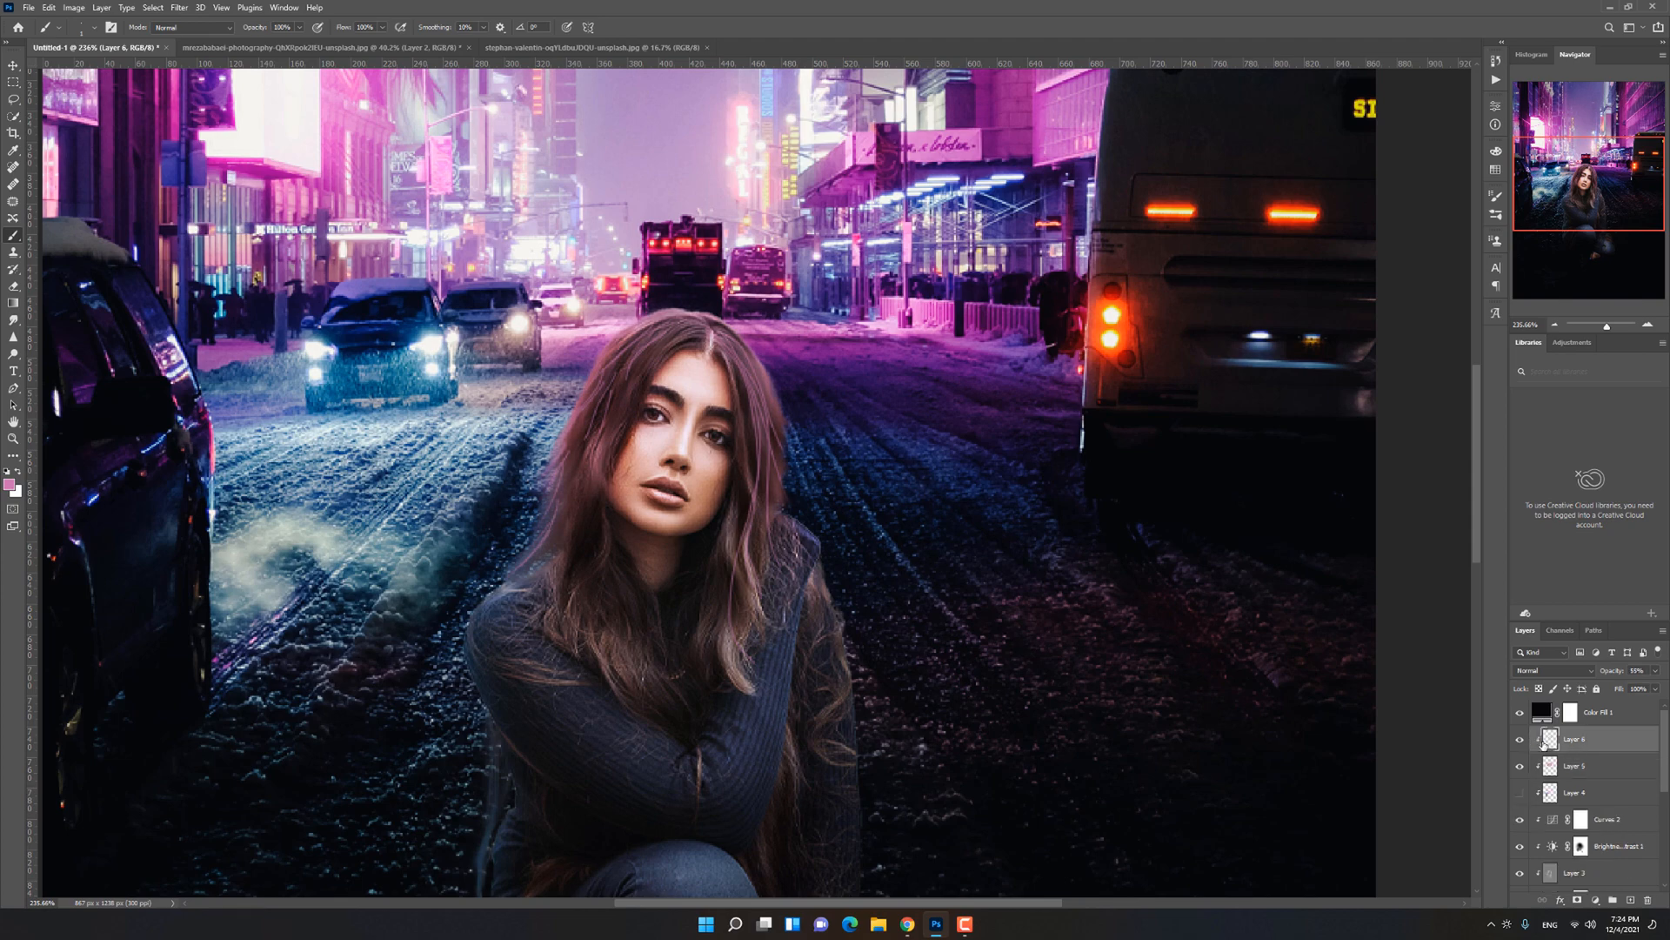
{"action": "key", "text": "ctrl+0"}
{"action": "left_click_drag", "start_coordinate": [1612, 670], "coordinate": [833, 680]}
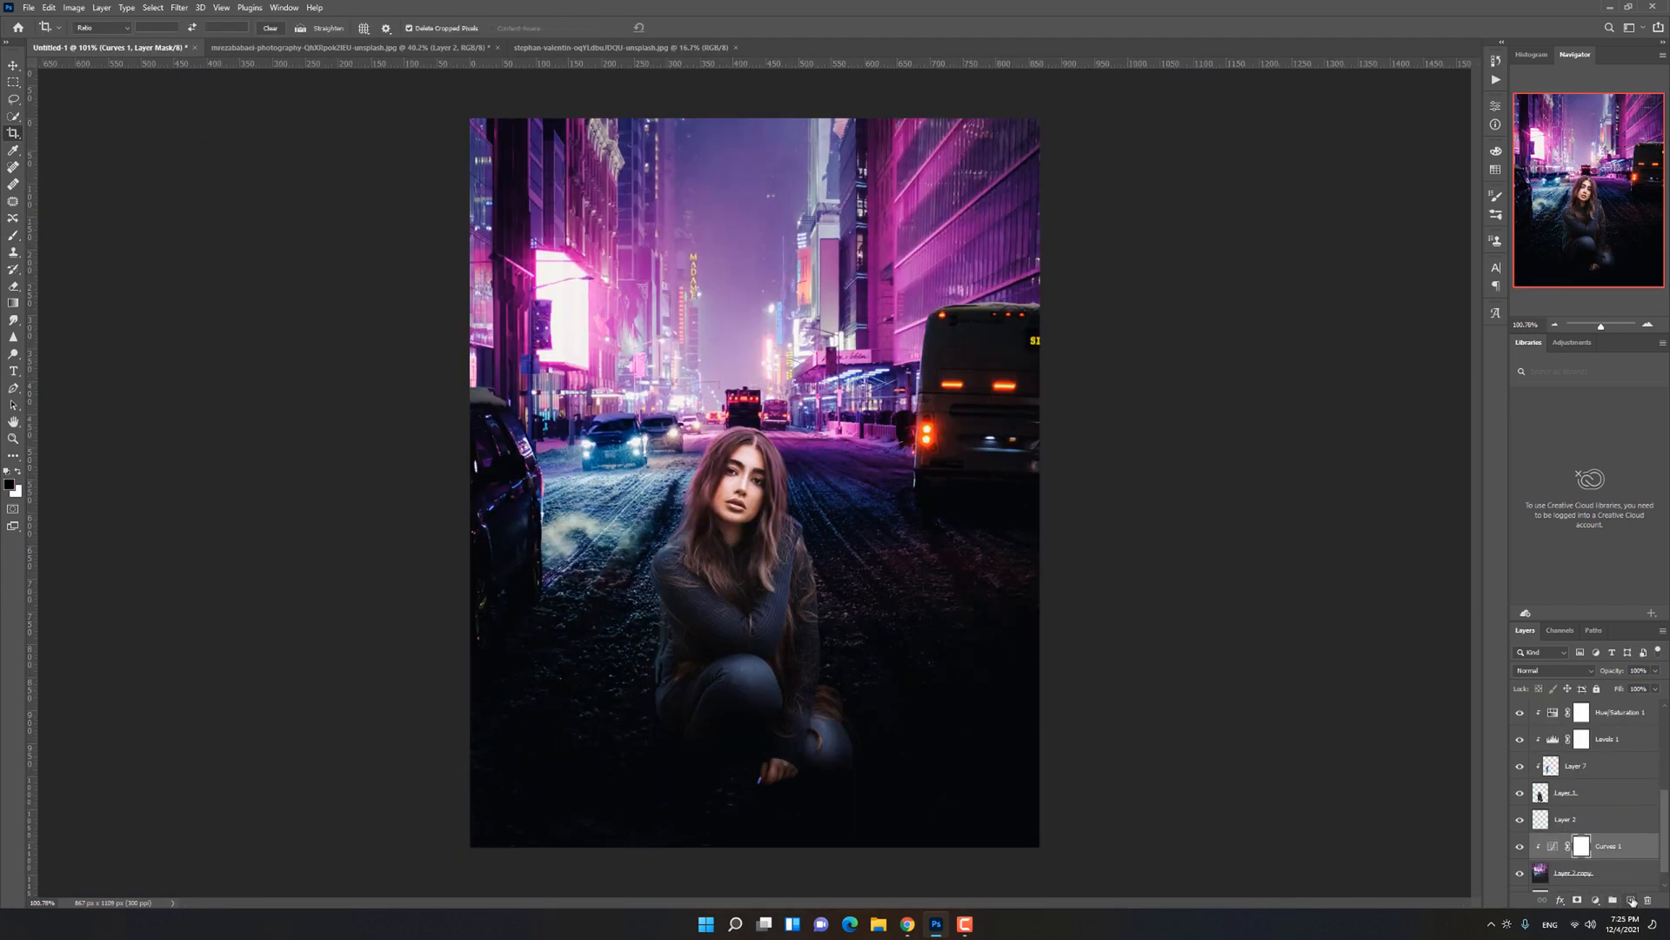
Step: Add a layer above Curves 1 and paint a large soft glow behind the woman using blue sampled from the street
{"action": "left_click", "coordinate": [1632, 900]}
{"action": "key", "text": "b"}
{"action": "left_click", "coordinate": [633, 465], "text": "alt"}
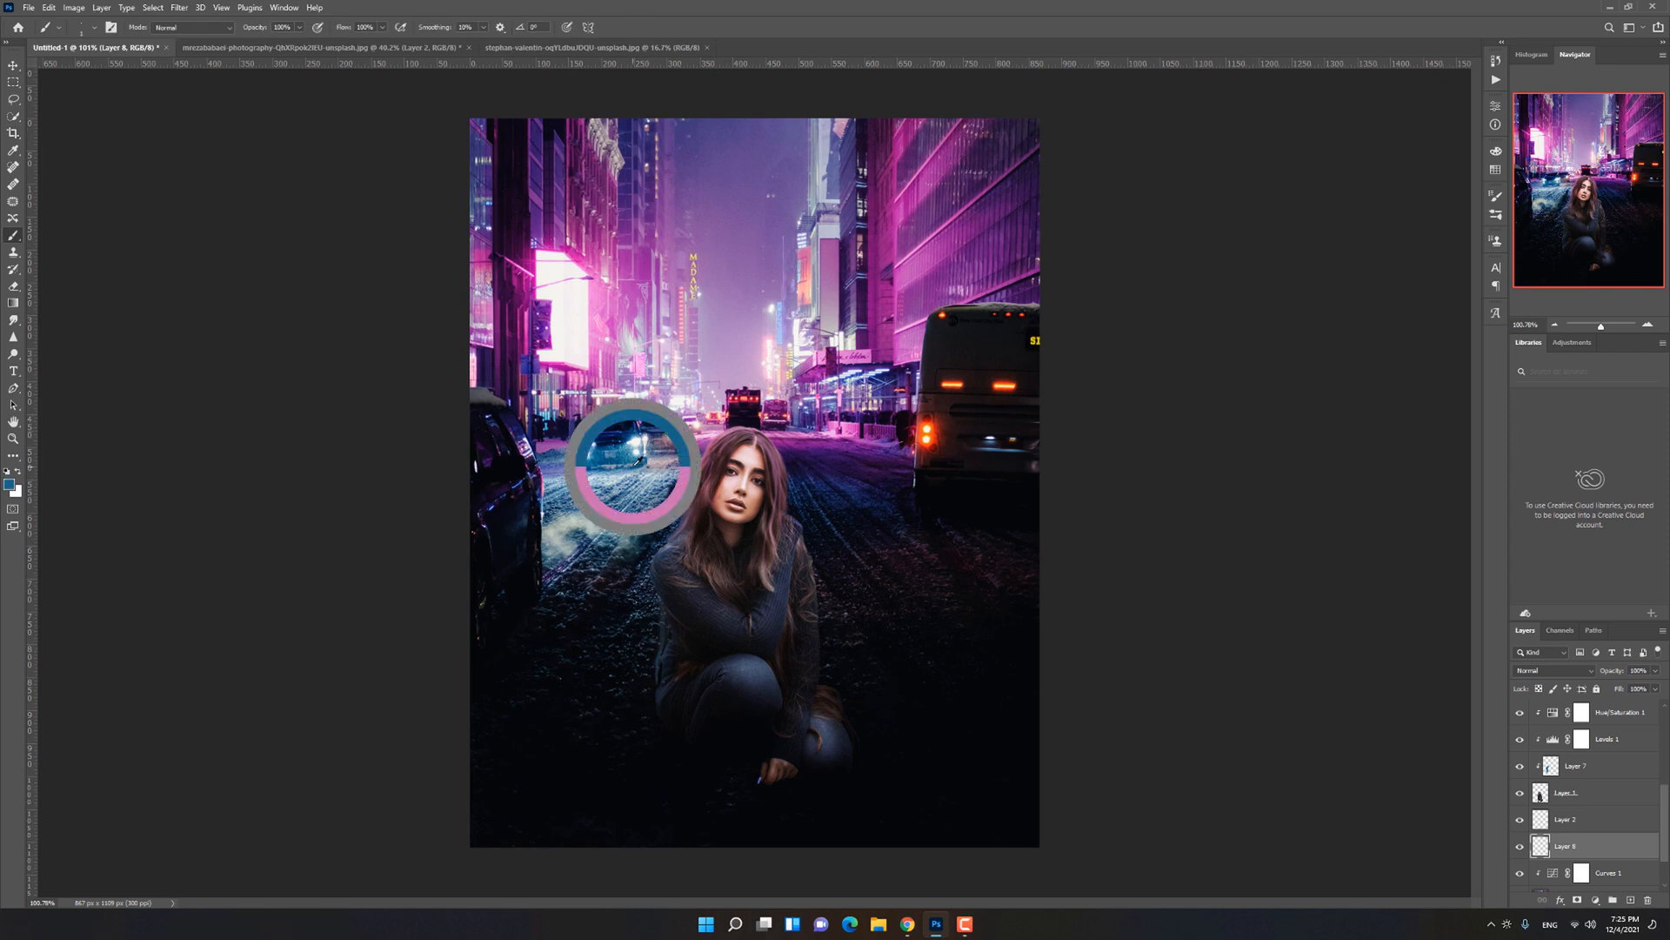
{"action": "key", "text": "bracketright"}
{"action": "key", "text": "bracketright"}
{"action": "key", "text": "bracketright"}
{"action": "key", "text": "bracketright"}
{"action": "key", "text": "bracketright"}
{"action": "key", "text": "bracketright"}
{"action": "key", "text": "bracketright"}
{"action": "key", "text": "bracketright"}
{"action": "key", "text": "bracketright"}
{"action": "key", "text": "bracketright"}
{"action": "key", "text": "bracketright"}
{"action": "key", "text": "bracketright"}
{"action": "key", "text": "bracketright"}
{"action": "key", "text": "bracketright"}
{"action": "key", "text": "bracketright"}
{"action": "key", "text": "bracketright"}
{"action": "key", "text": "bracketright"}
{"action": "key", "text": "bracketright"}
{"action": "key", "text": "bracketright"}
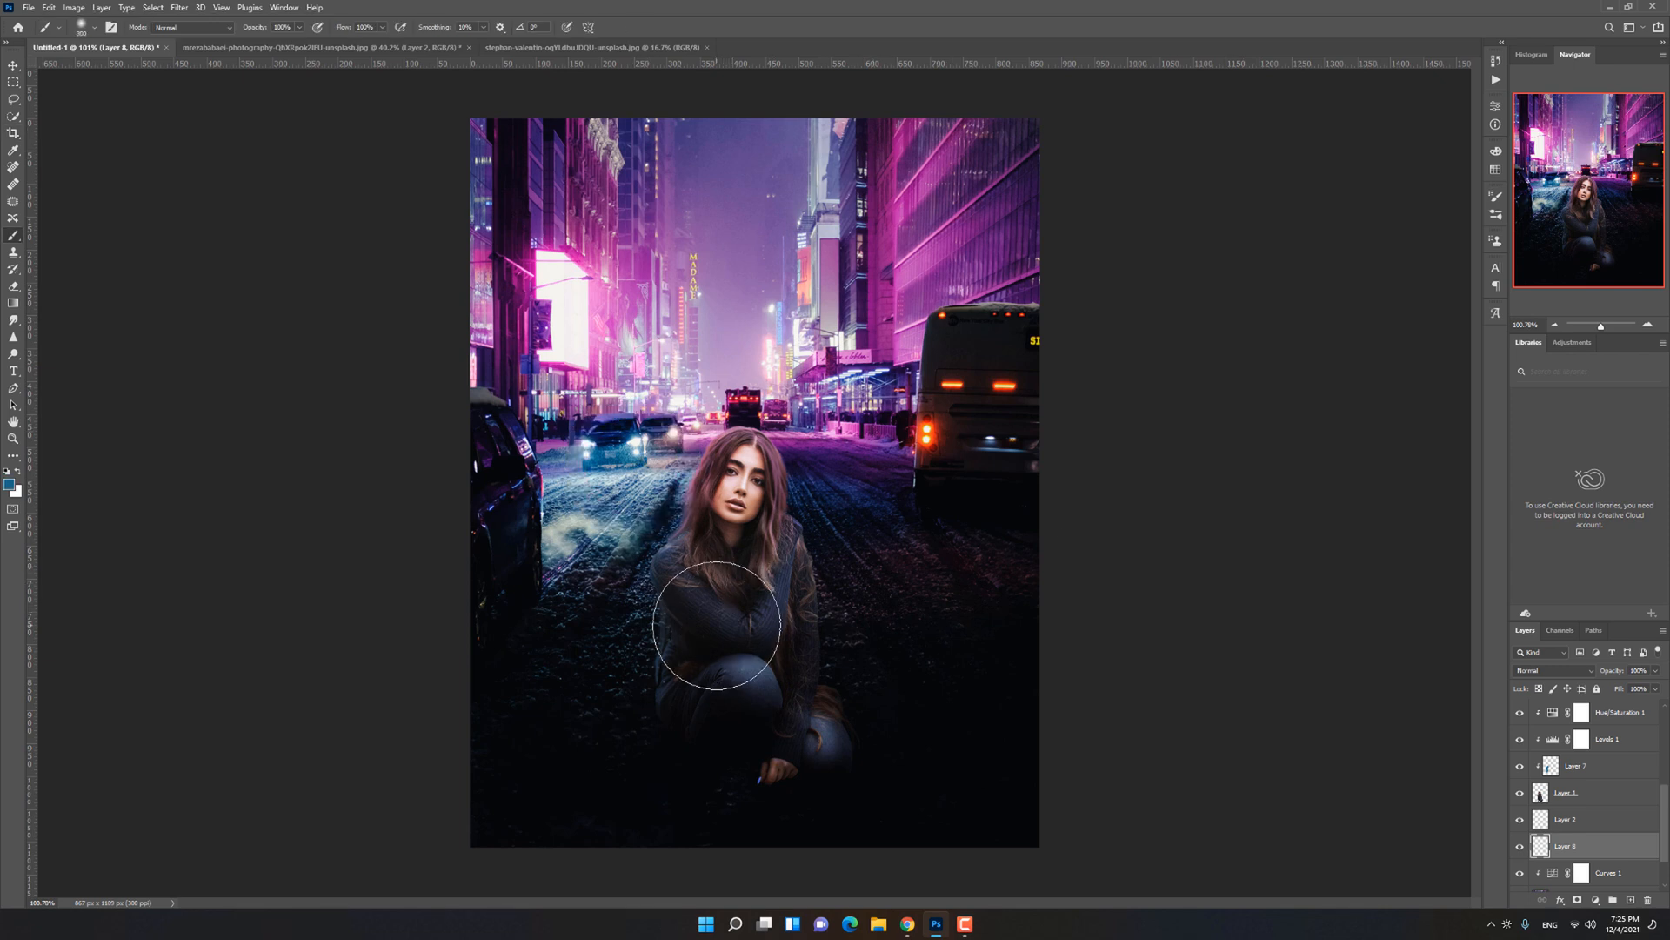
{"action": "left_click", "coordinate": [716, 625]}
{"action": "left_click", "coordinate": [732, 587]}
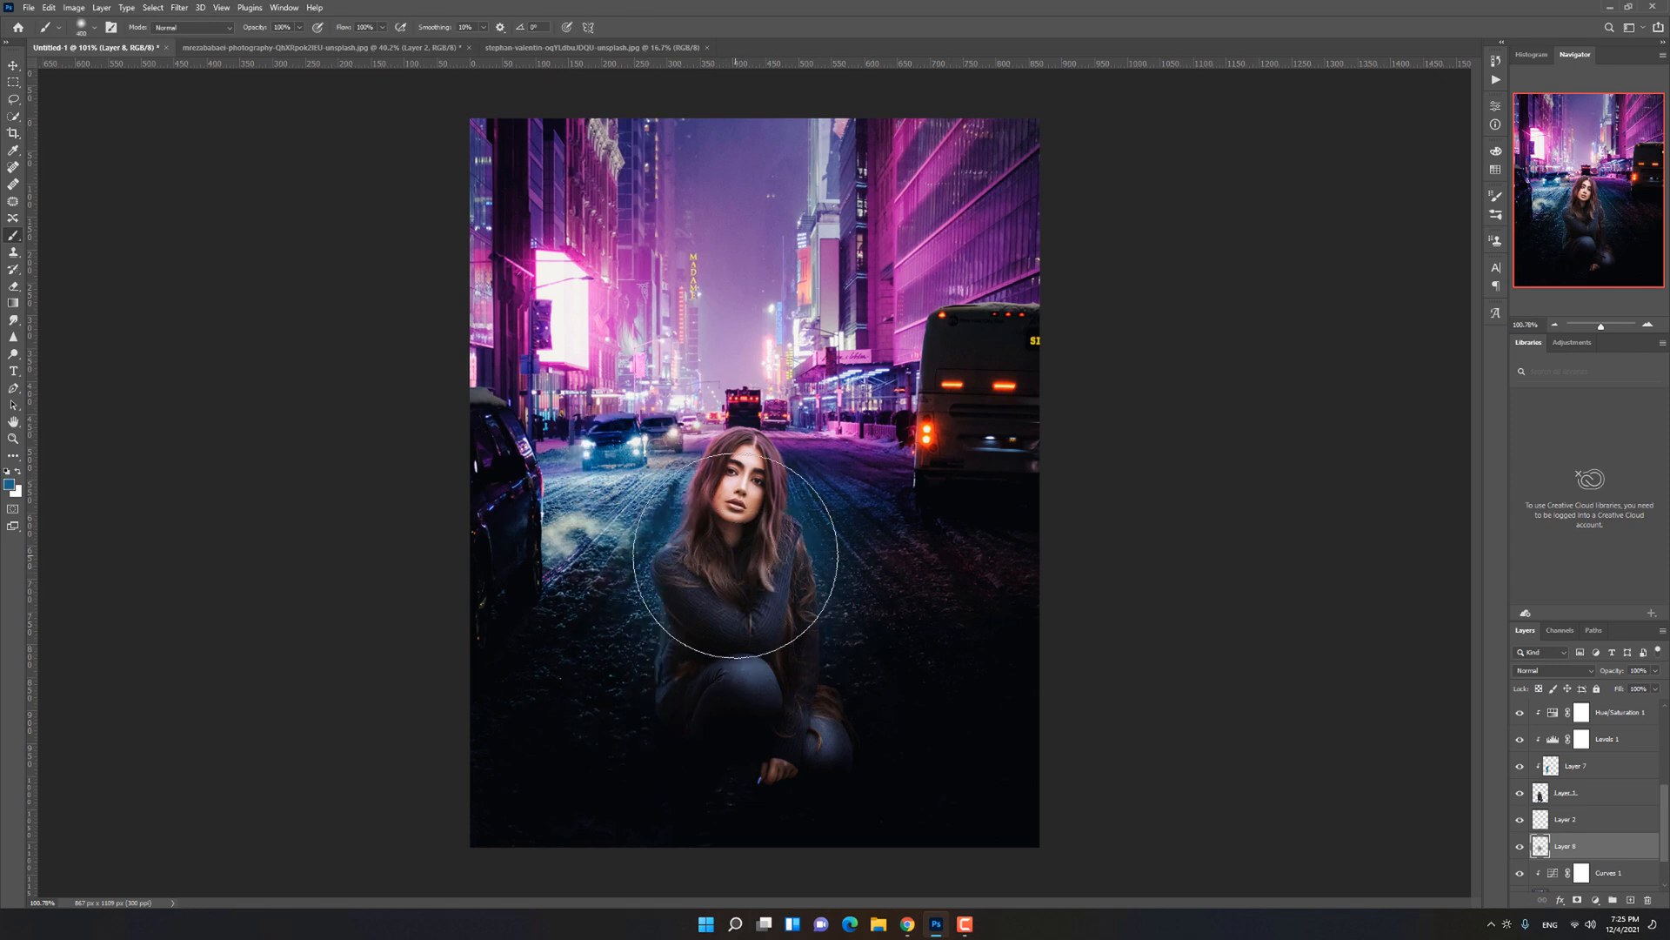
Step: Set the blue glow layer's blending mode to Screen, try one extra dab of glow, and undo it
{"action": "left_click", "coordinate": [1557, 671]}
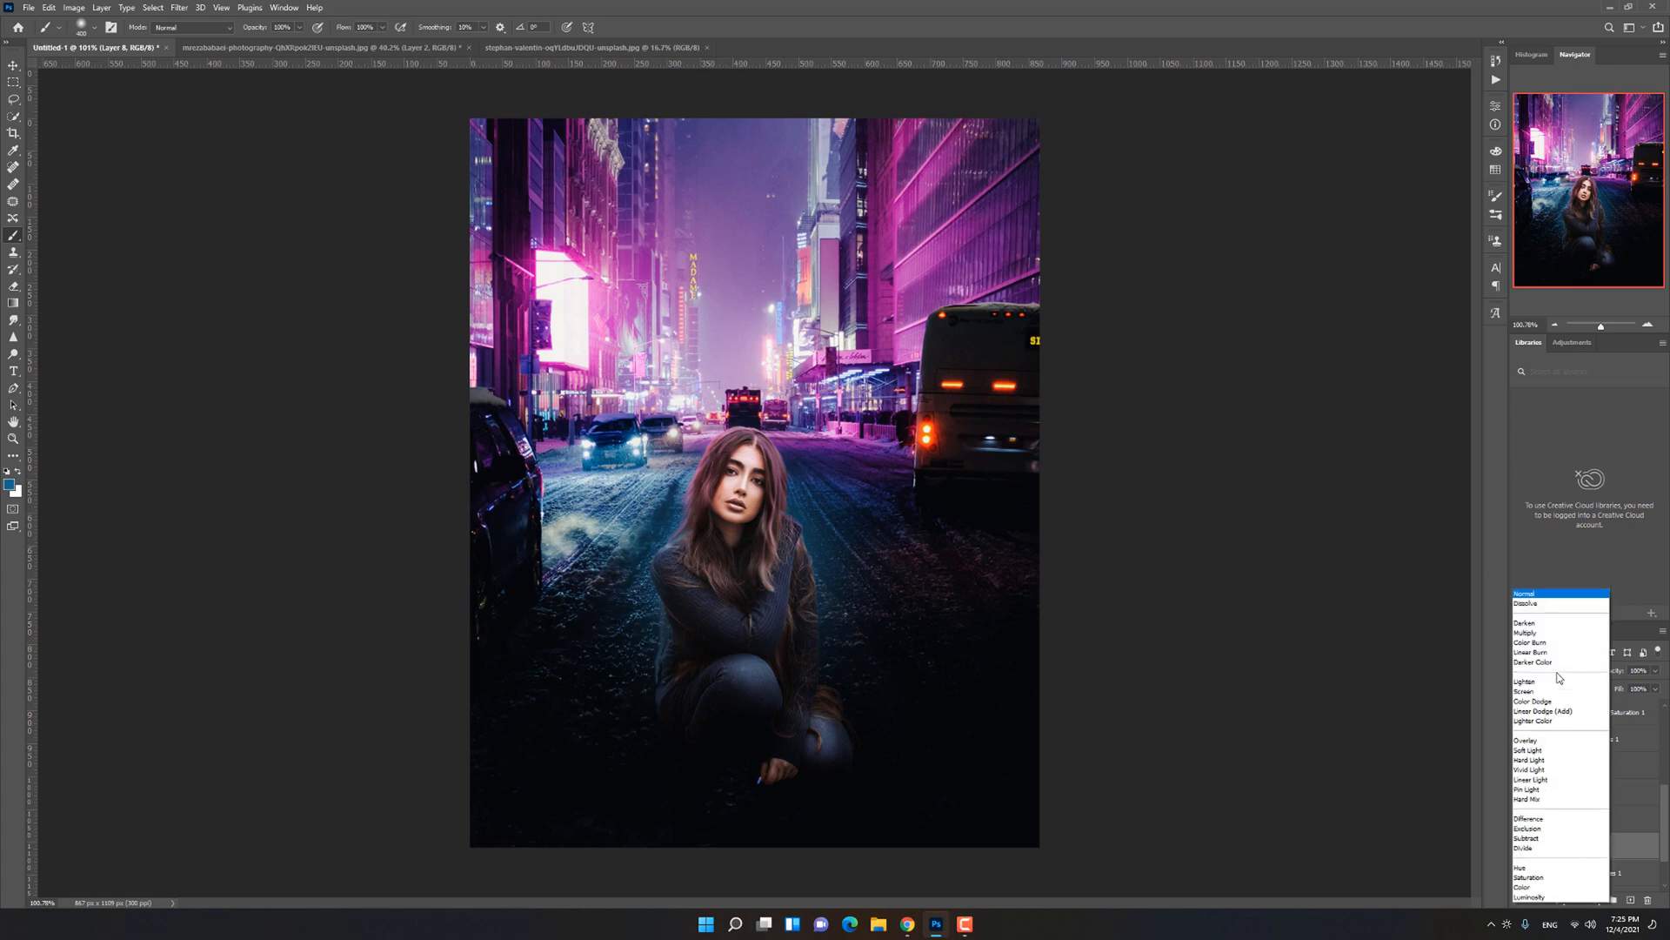
{"action": "left_click", "coordinate": [1519, 692]}
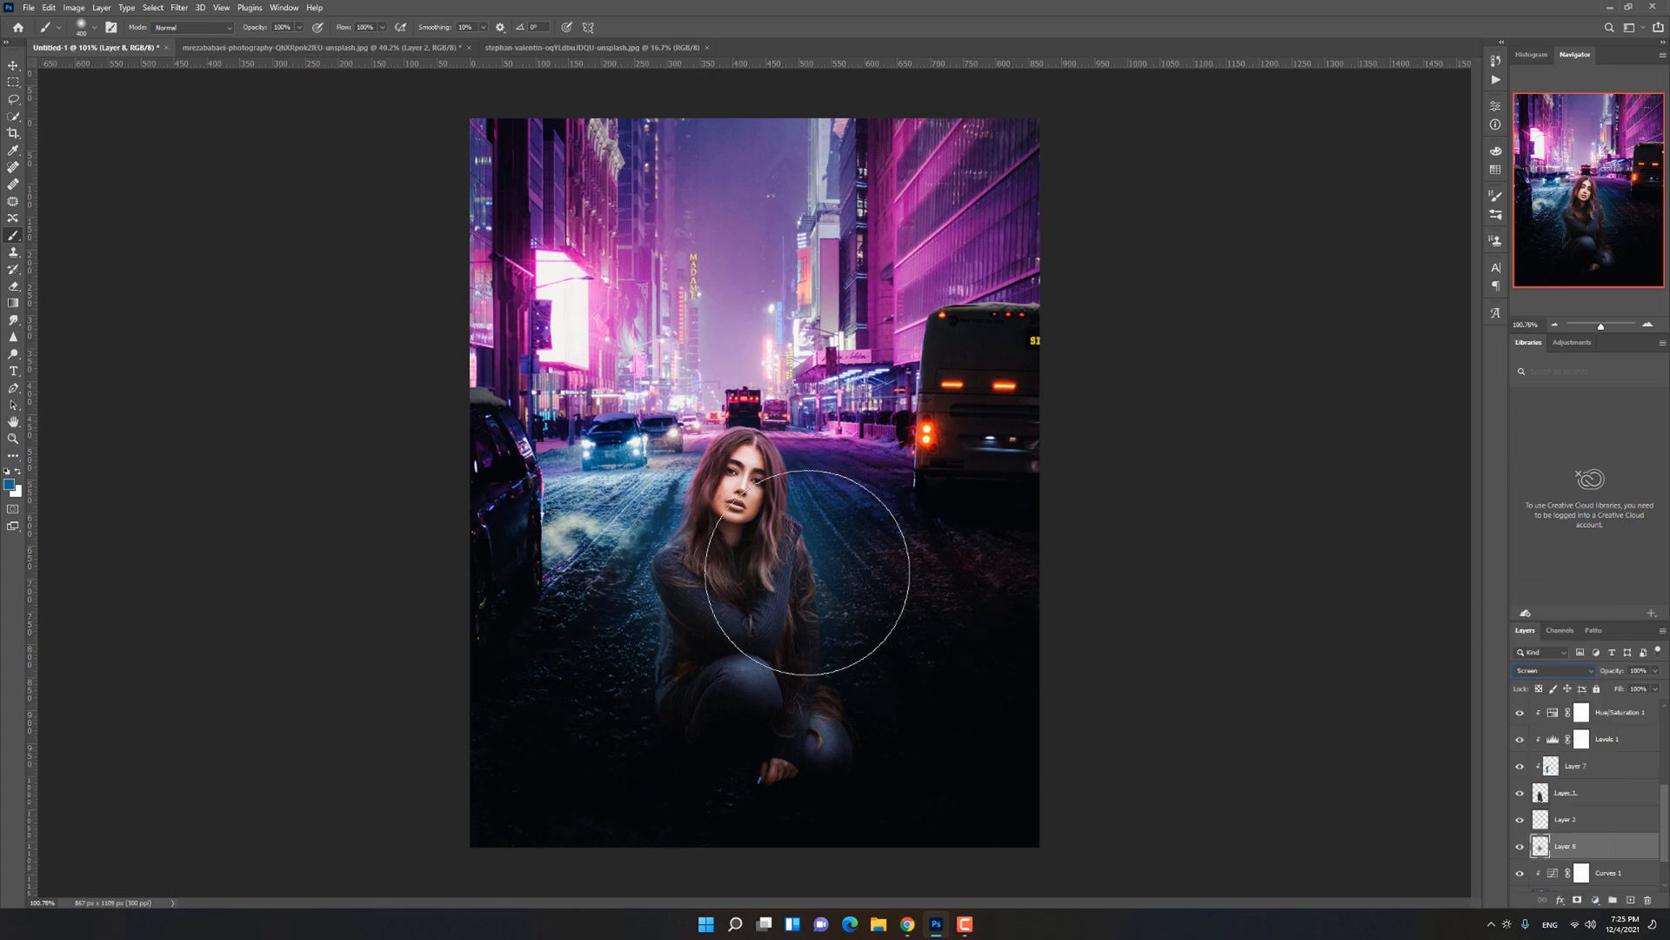
{"action": "left_click", "coordinate": [764, 505]}
{"action": "key", "text": "ctrl+z"}
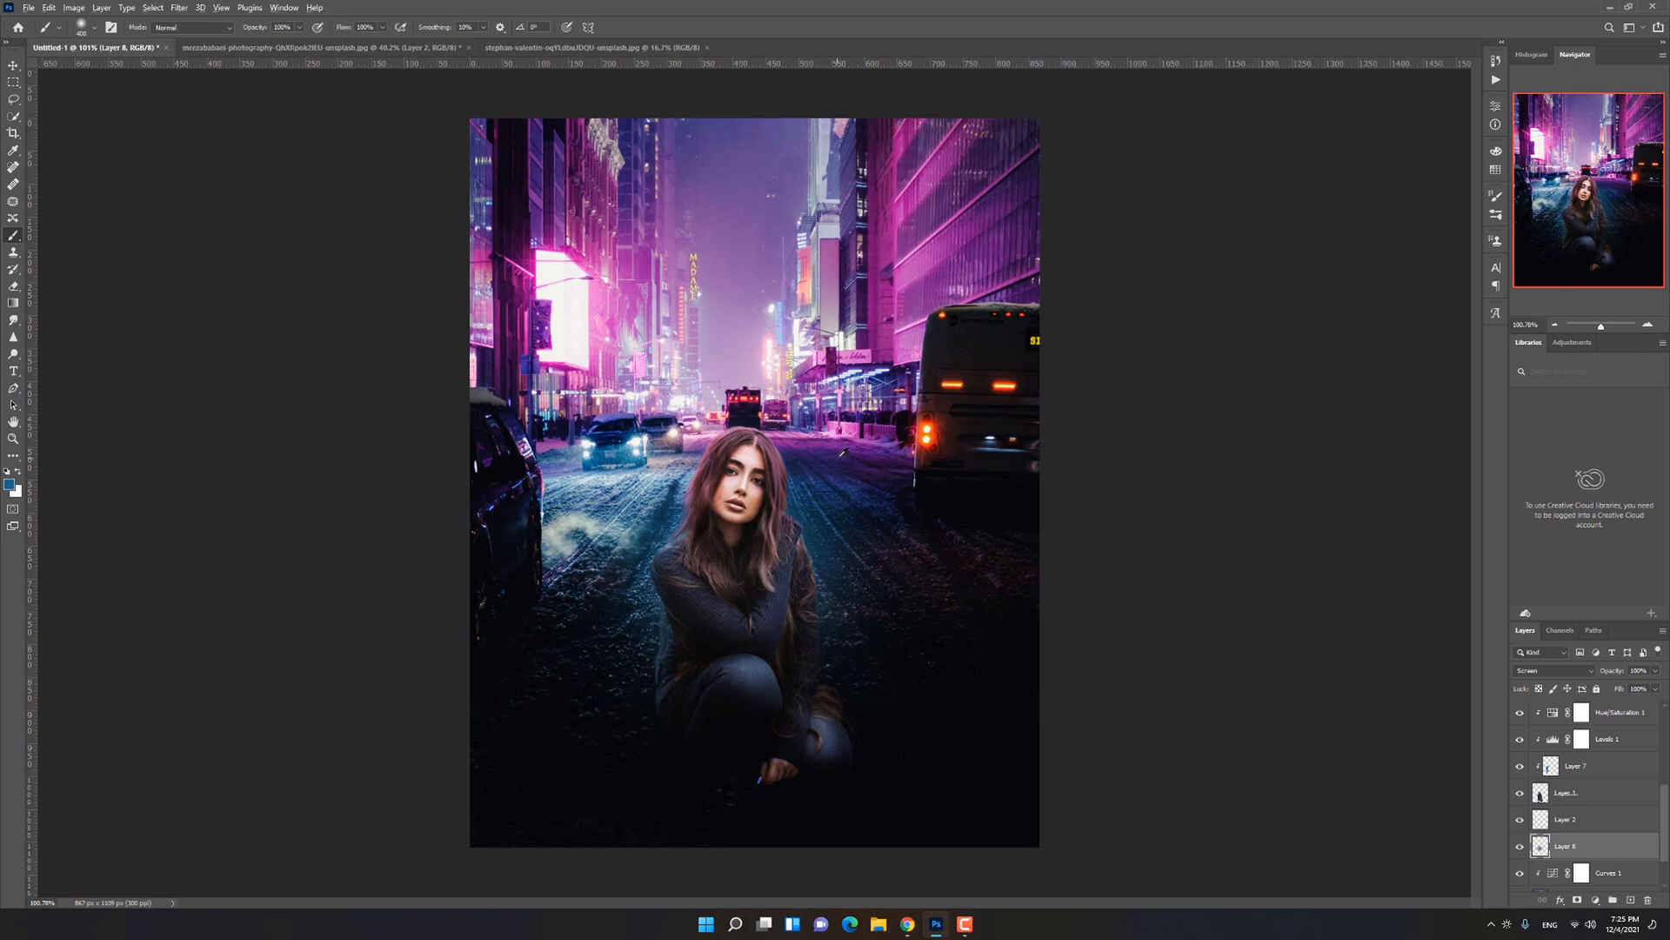
Step: Sample pink from the street and paint a large soft glow behind the woman's head on a new layer above Layer 8
{"action": "left_click", "coordinate": [802, 412], "text": "alt"}
{"action": "left_click", "coordinate": [746, 490]}
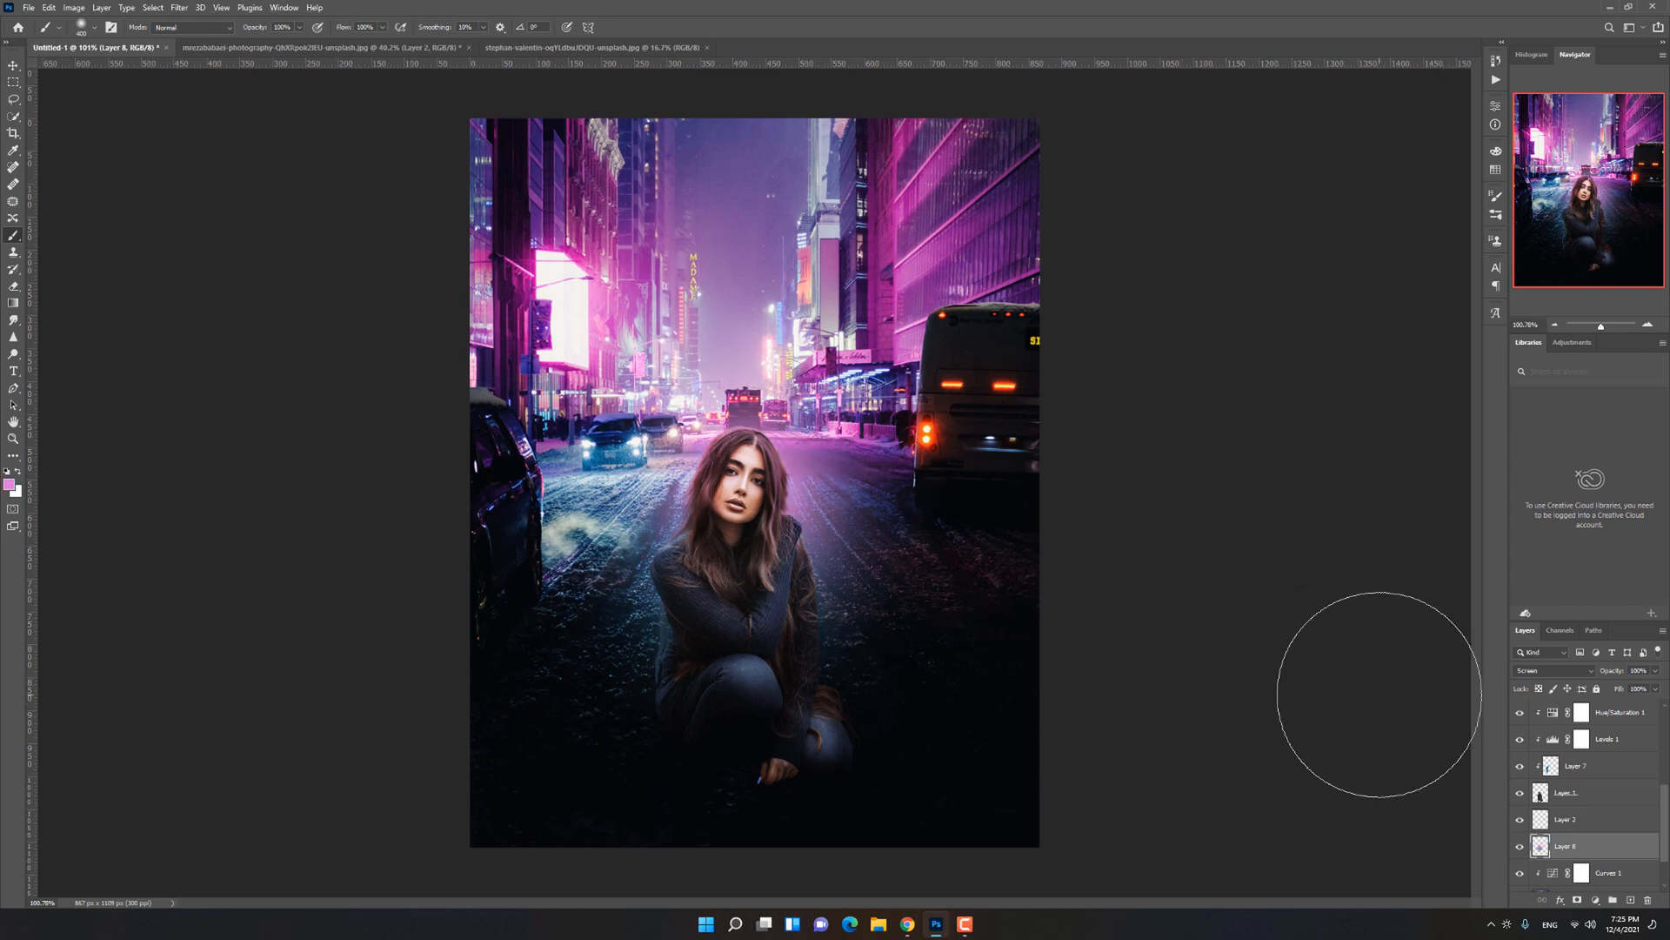
{"action": "key", "text": "ctrl+z"}
{"action": "left_click", "coordinate": [1630, 901]}
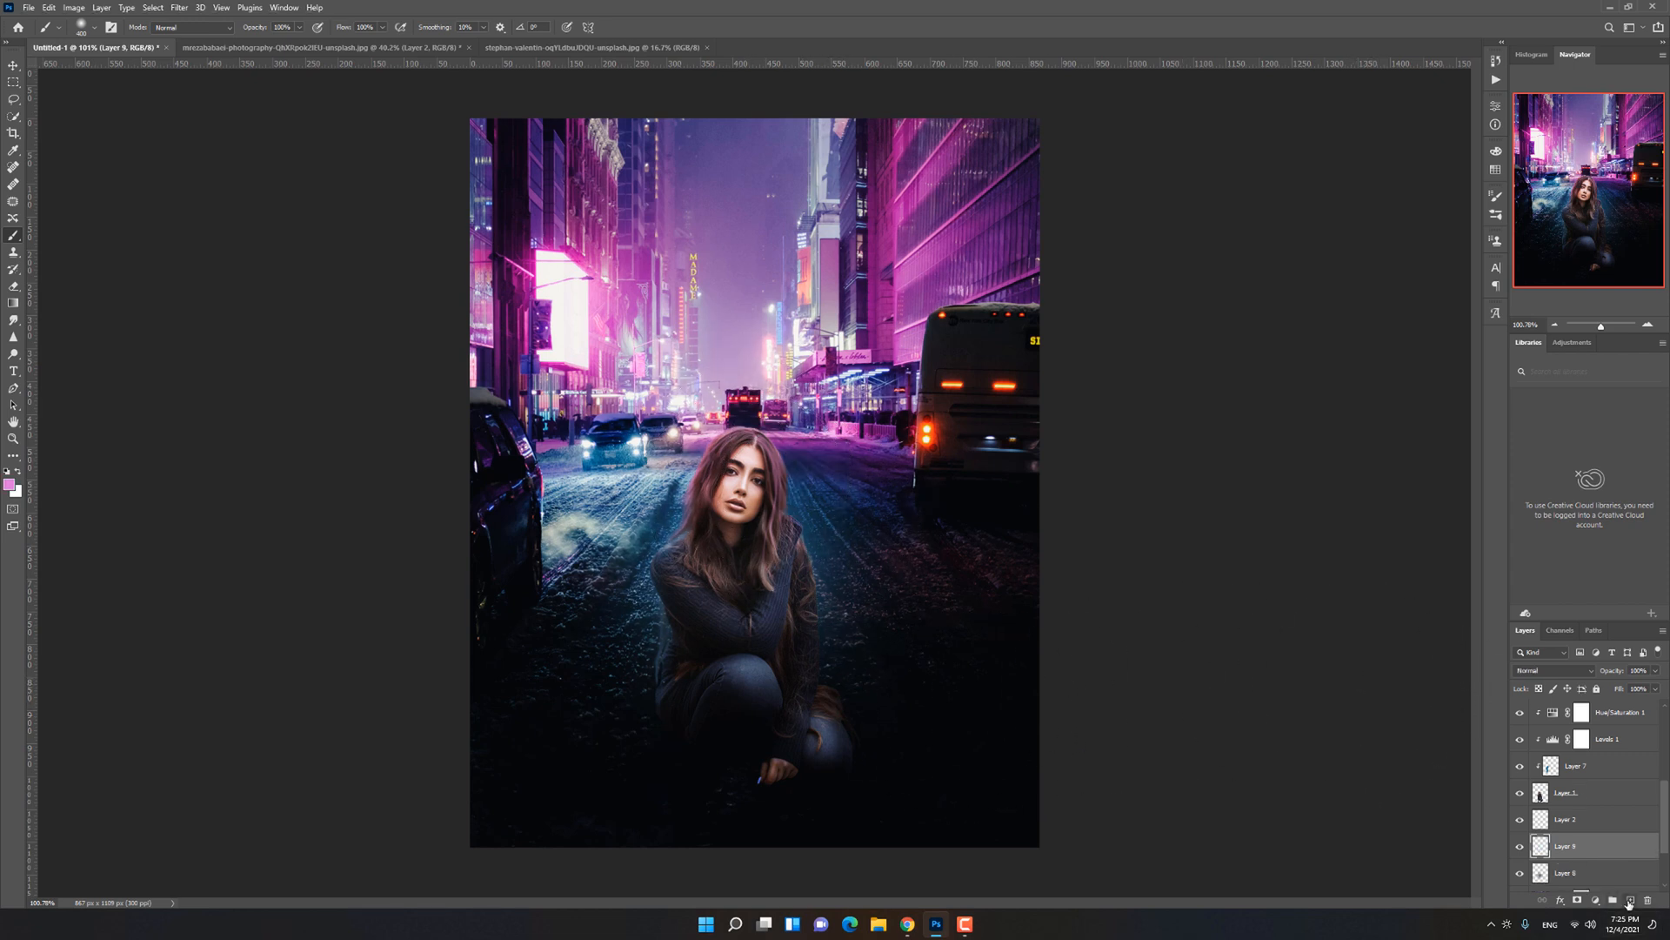
{"action": "key", "text": "bracketright"}
{"action": "key", "text": "bracketright"}
{"action": "left_click", "coordinate": [750, 487]}
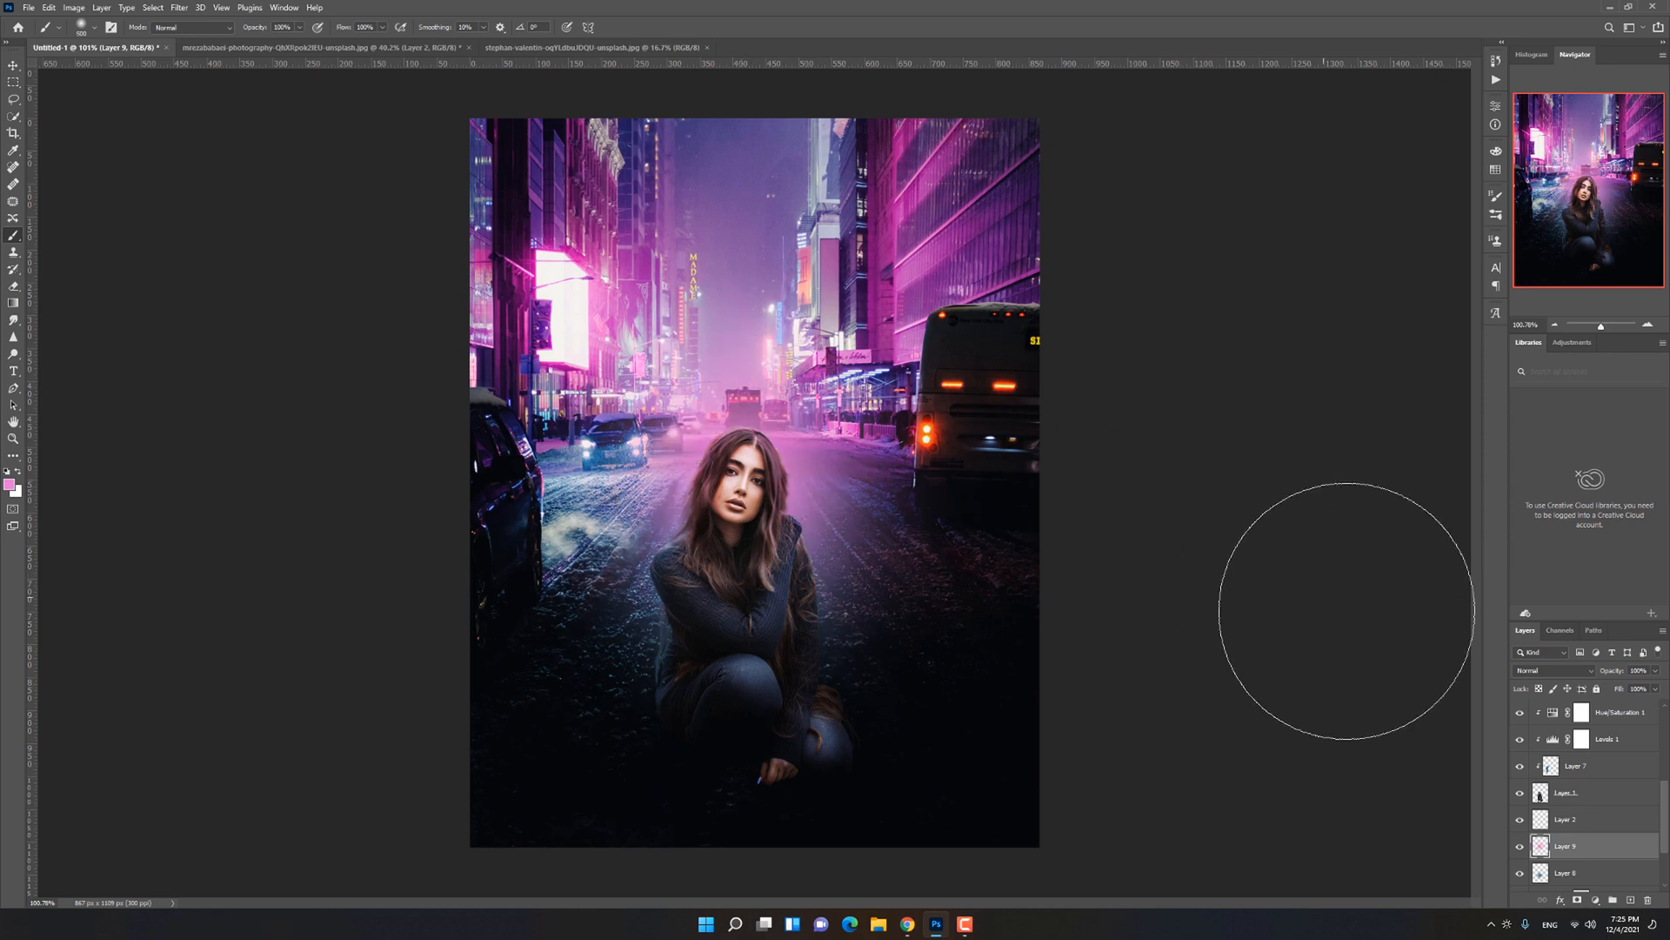
Step: Set the pink glow layer's blending mode to Lighter Color and its opacity to 46%
{"action": "left_click", "coordinate": [1555, 669]}
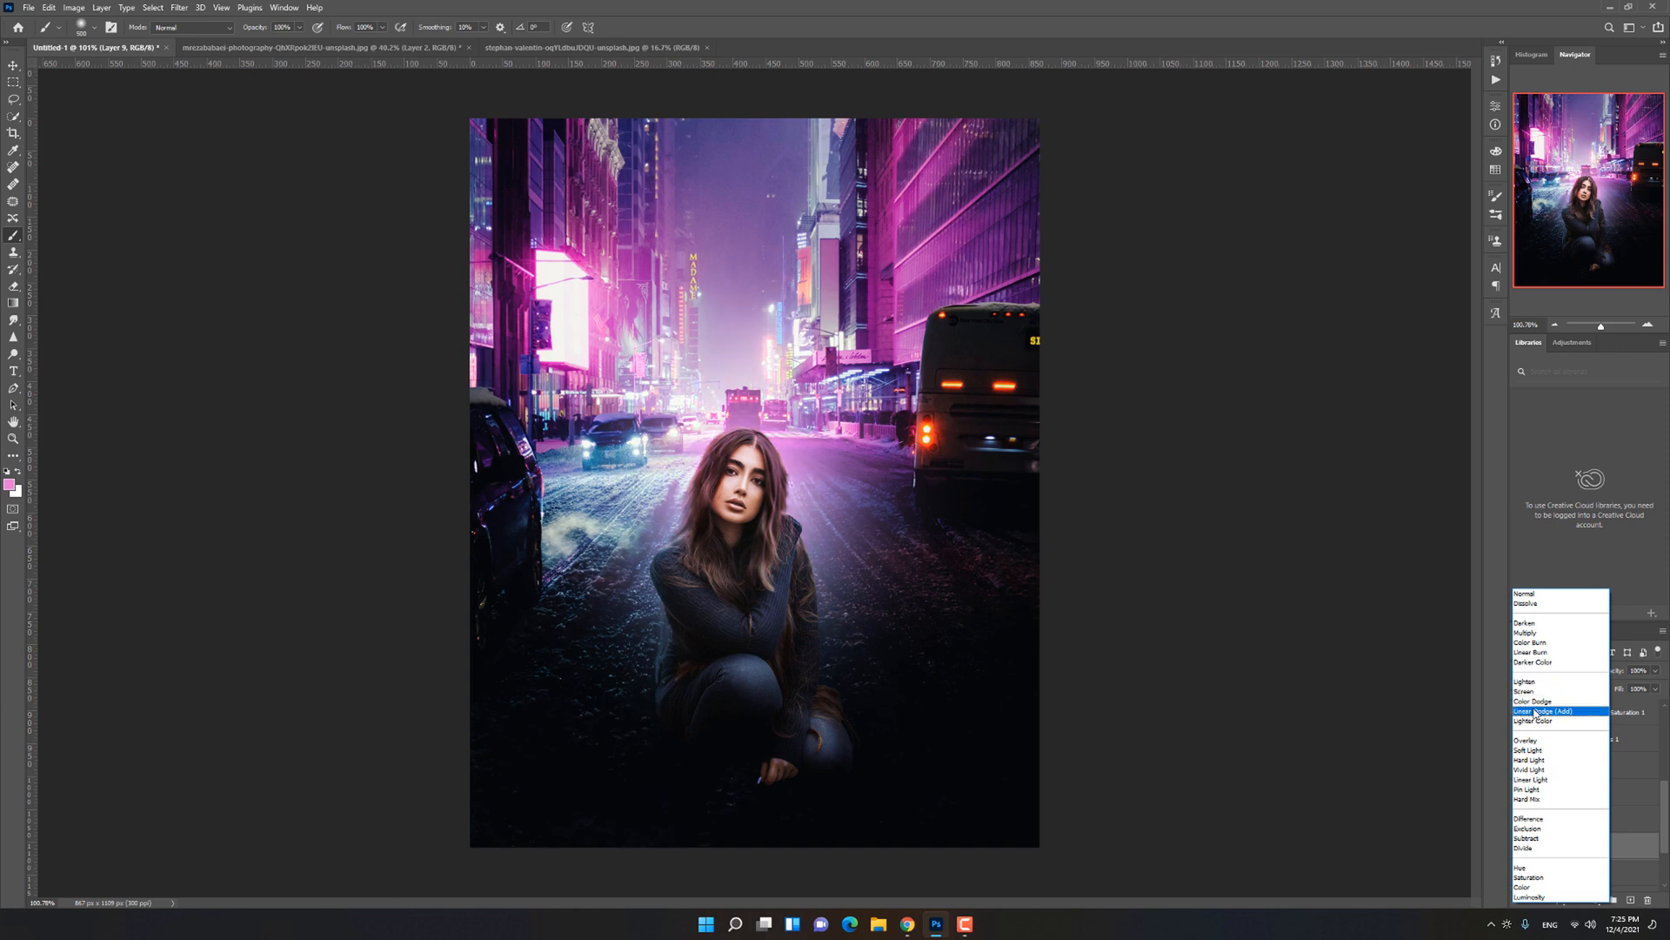
{"action": "left_click", "coordinate": [1535, 722]}
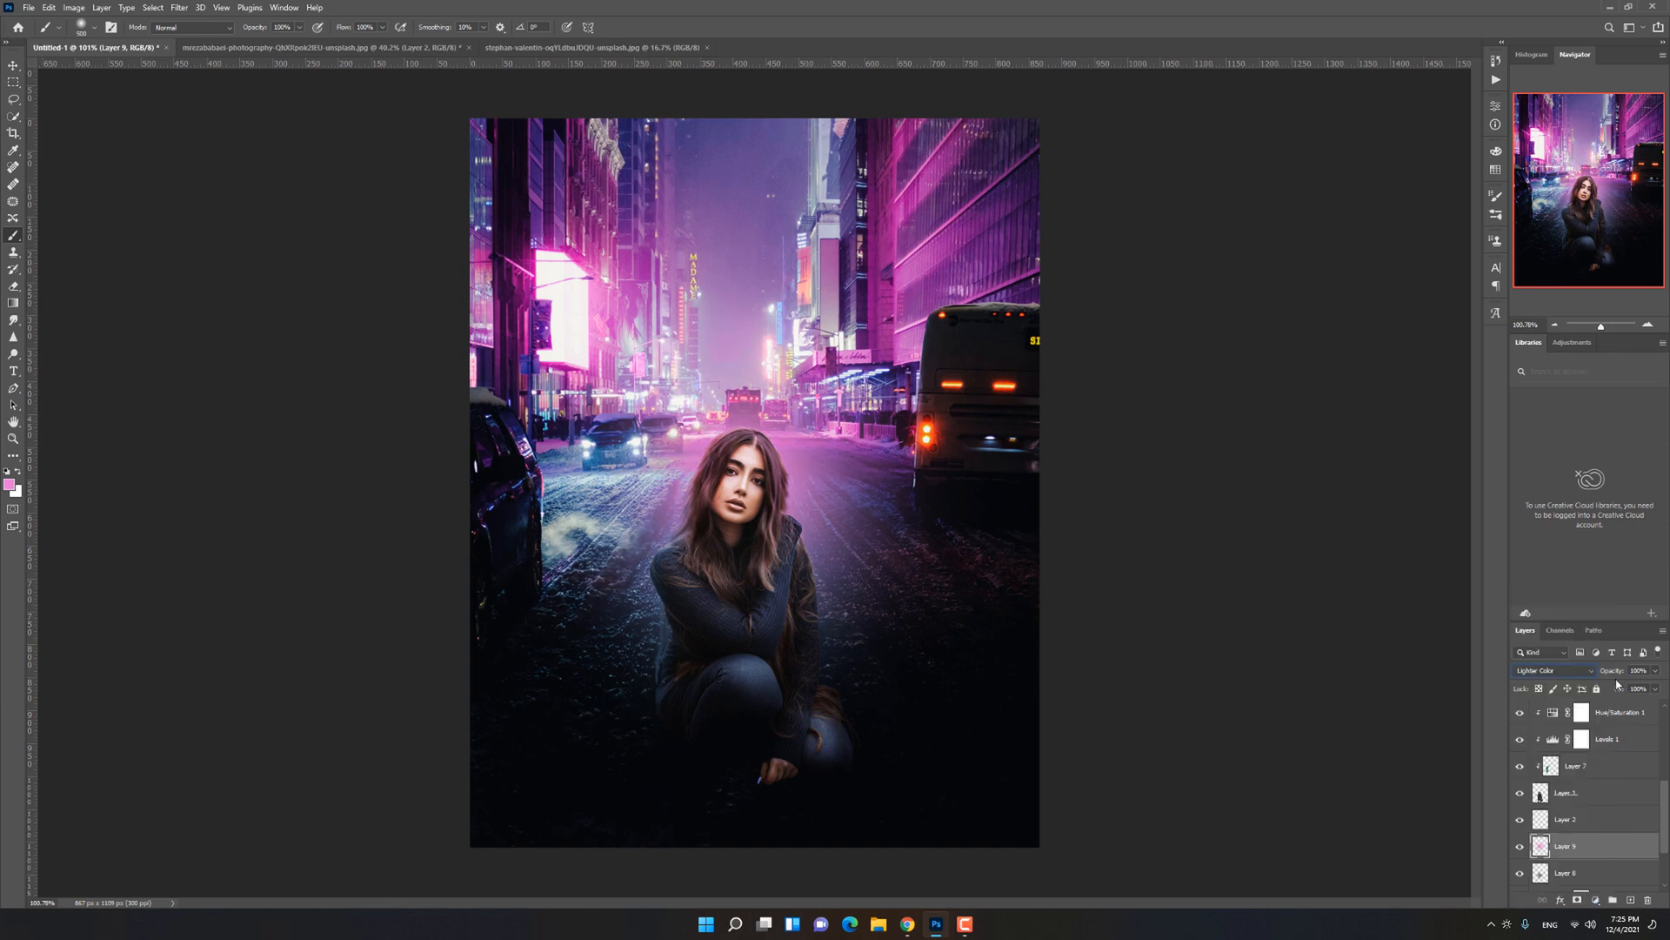
{"action": "type", "text": "25"}
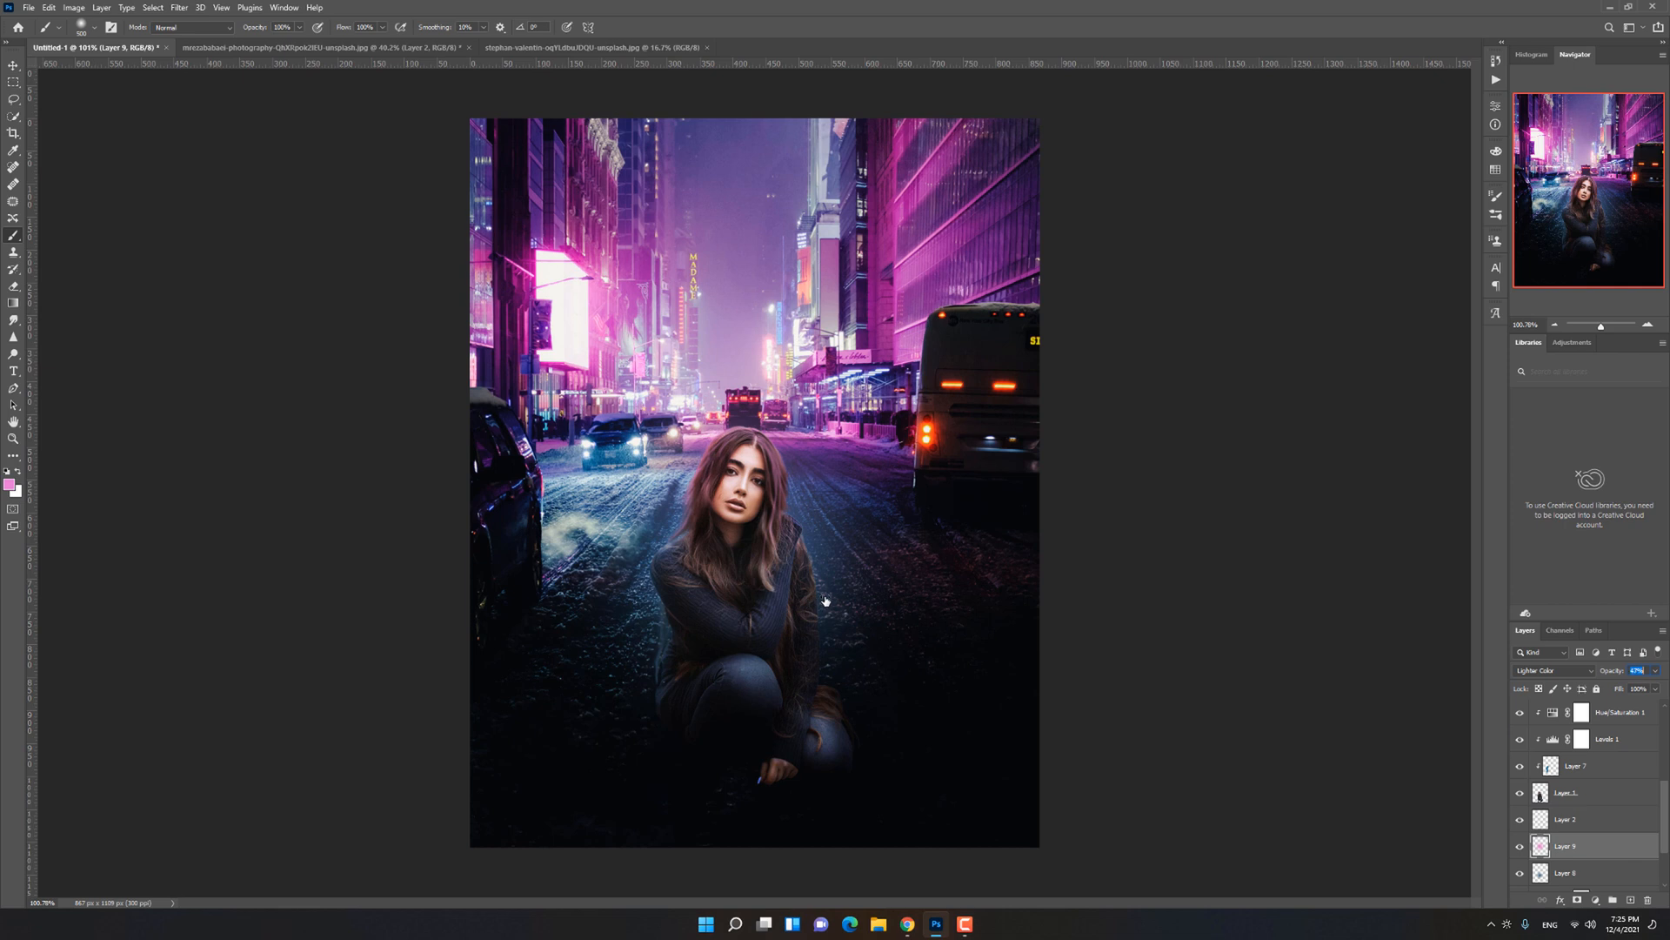
{"action": "key", "text": "Return"}
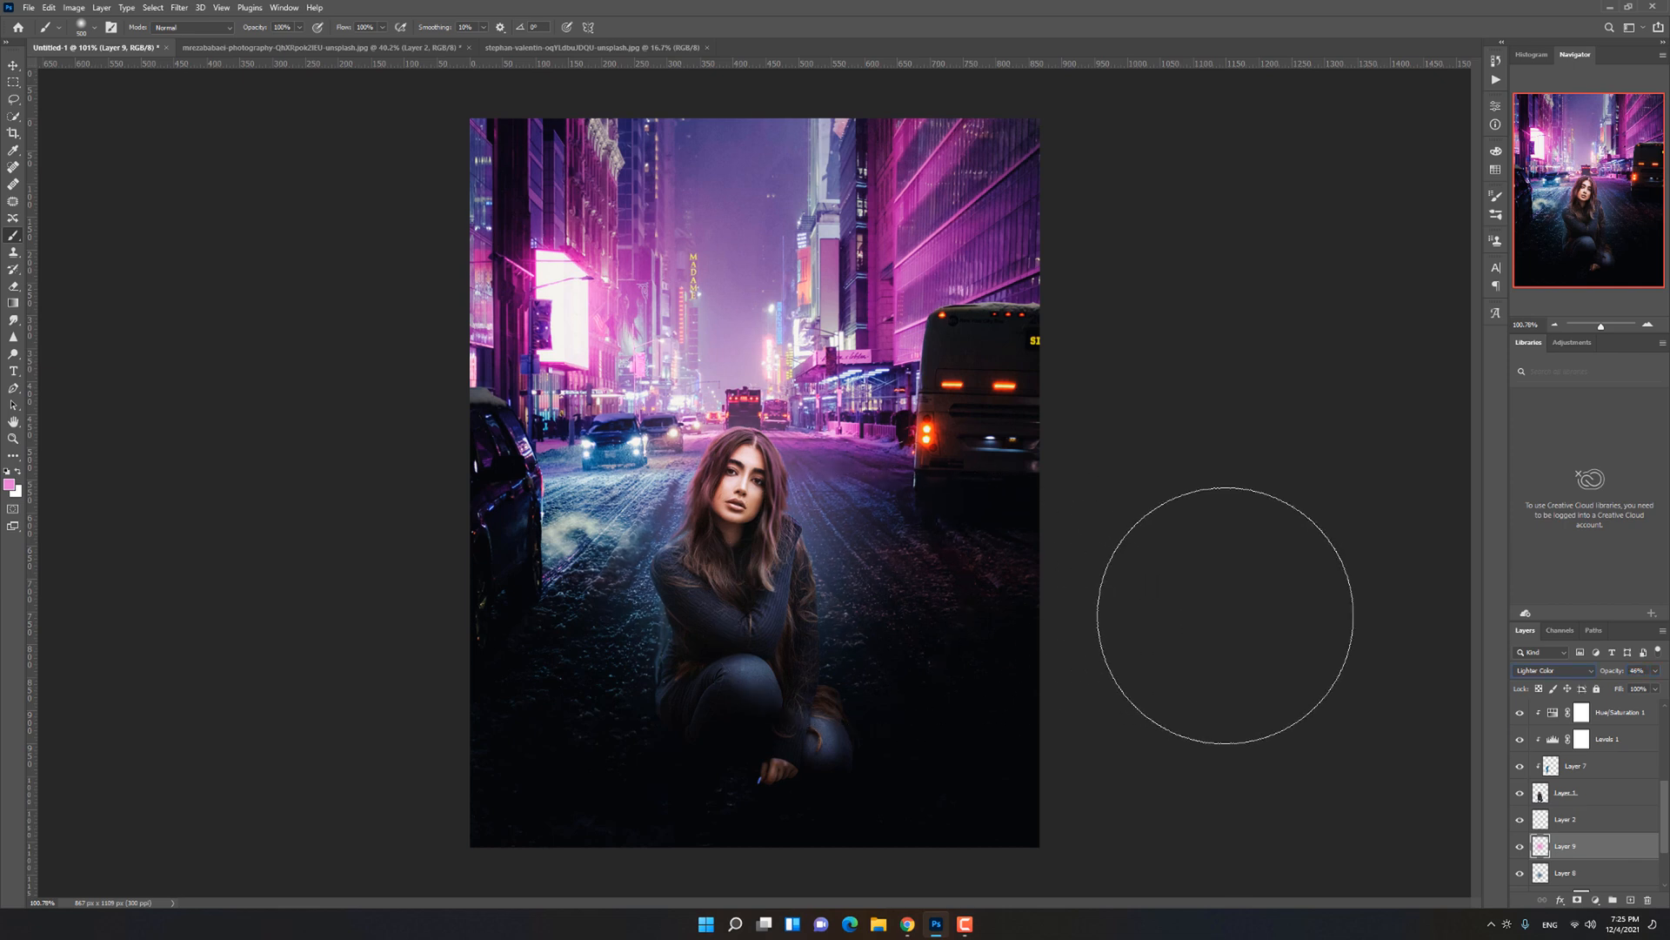
Step: Add a new clipped layer directly above the woman on Layer 1 for more rim light
{"action": "left_click", "coordinate": [1605, 804]}
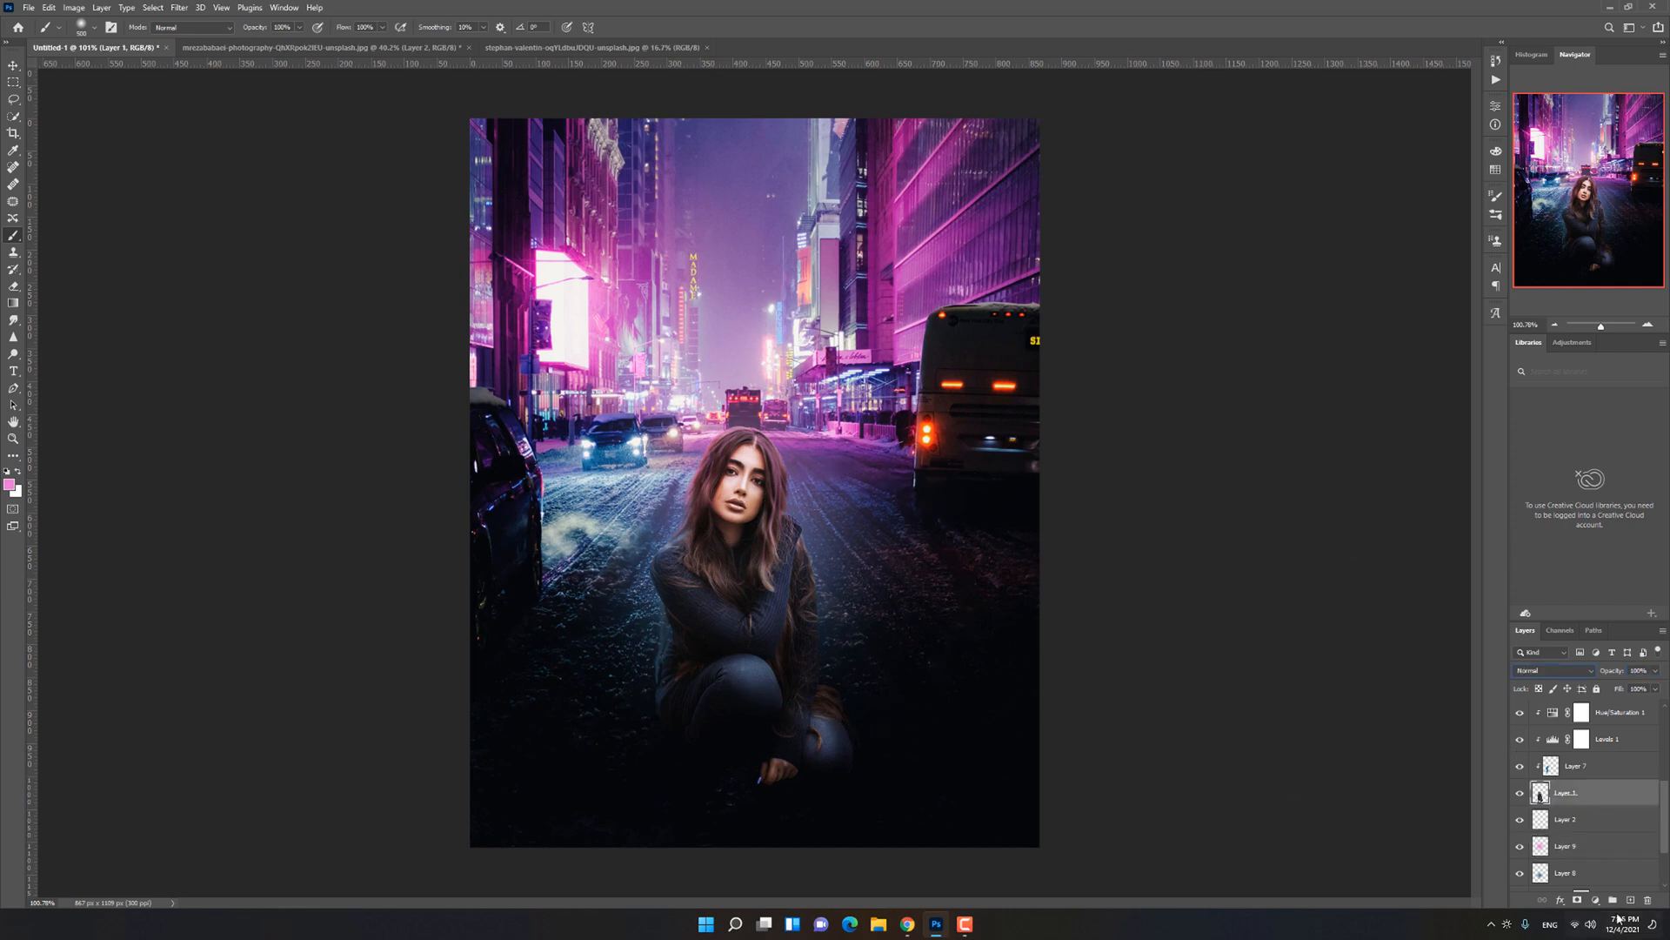
{"action": "left_click", "coordinate": [1631, 901]}
{"action": "scroll", "coordinate": [507, 517], "scroll_direction": "up", "scroll_amount": 6}
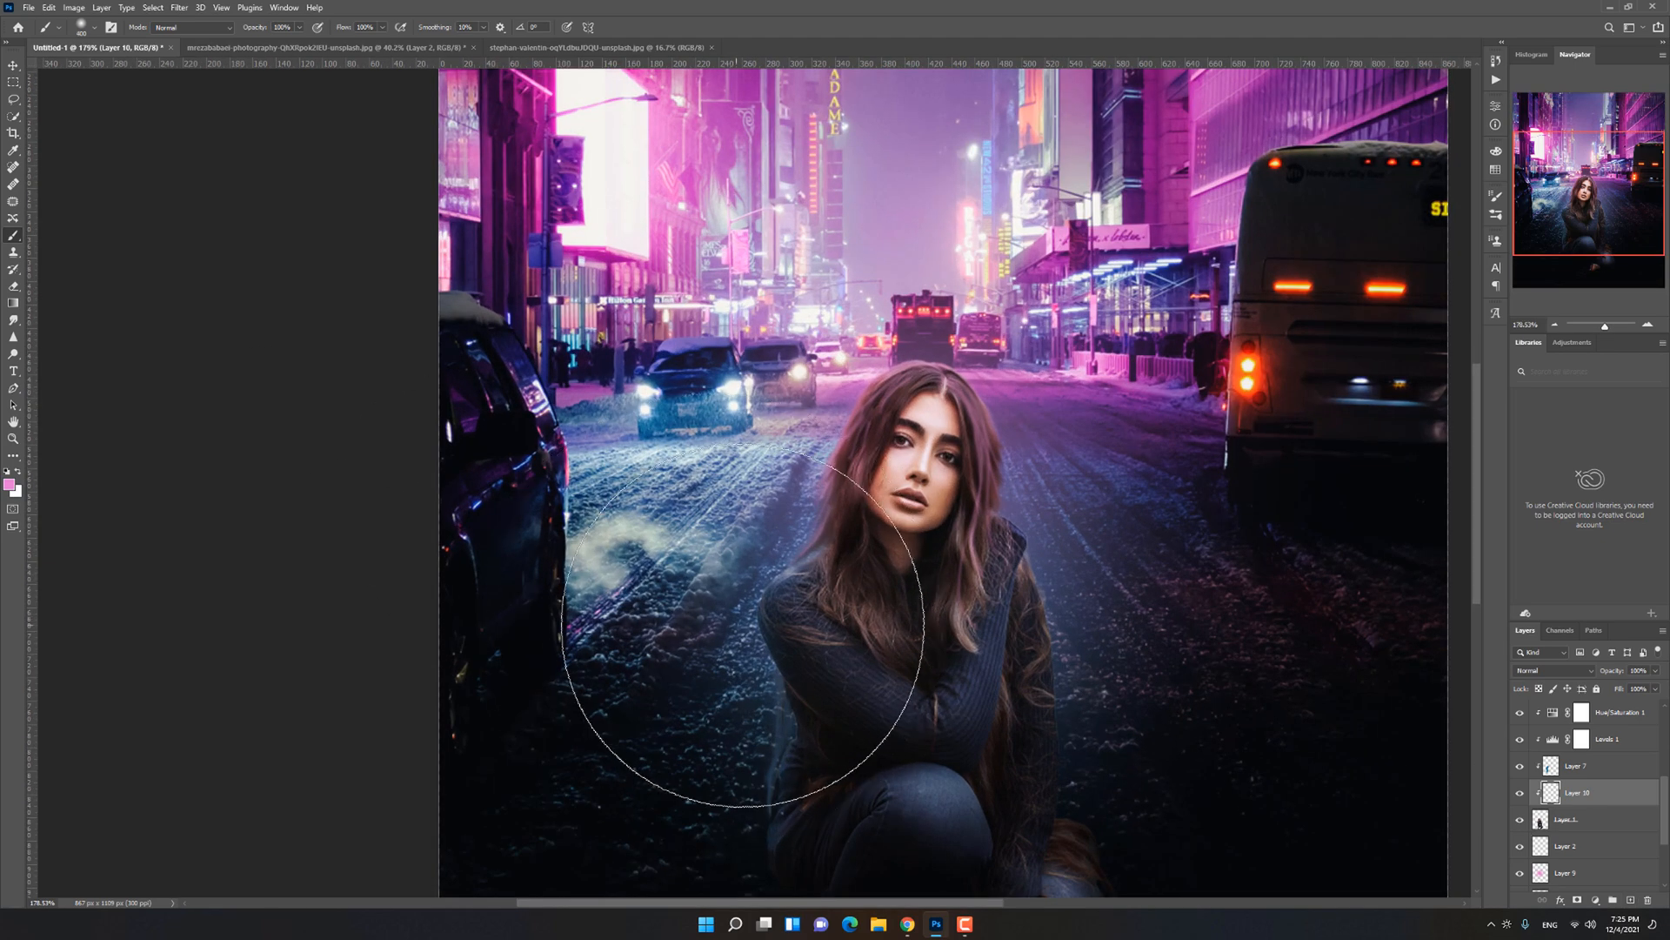